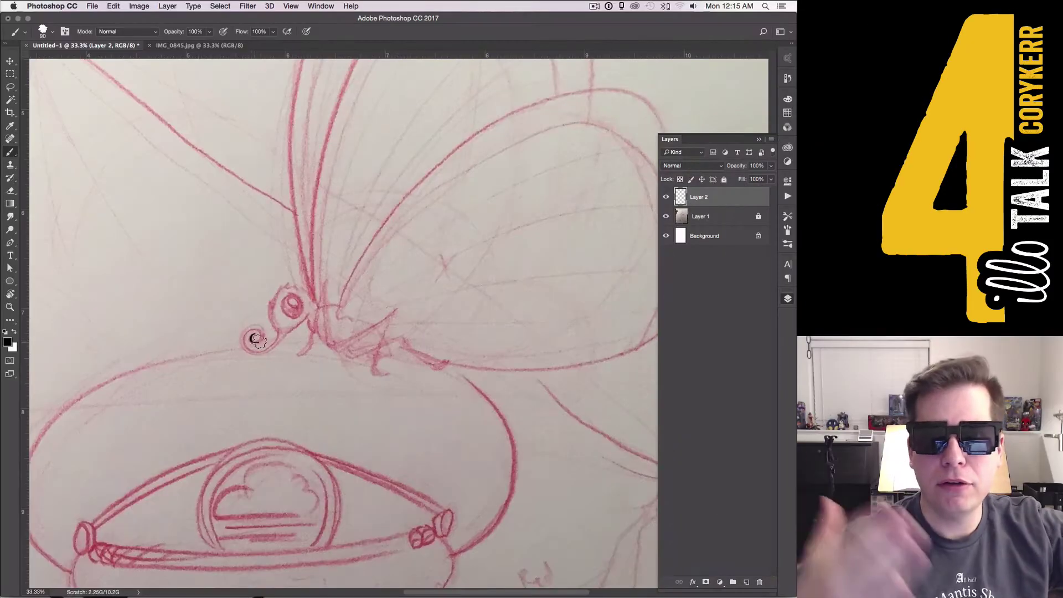
- Ink the moth's curled proboscis, fuzzy head outline and eye with the Brush over the red sketch, refining the eye with the Eraser
mouse_move(255, 340)
mouse_down()
mouse_move(247, 330)
mouse_move(267, 350)
mouse_move(310, 312)
mouse_up()
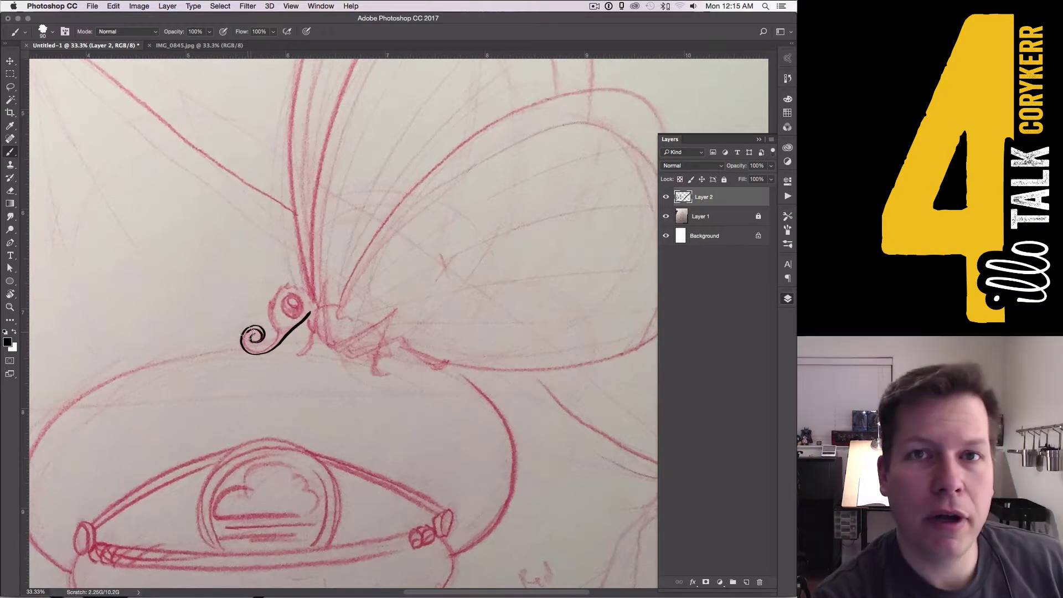
mouse_move(248, 333)
mouse_down()
mouse_move(251, 347)
mouse_move(277, 287)
mouse_move(314, 298)
mouse_move(283, 304)
mouse_move(290, 295)
mouse_move(288, 308)
mouse_move(299, 303)
mouse_move(289, 312)
mouse_up()
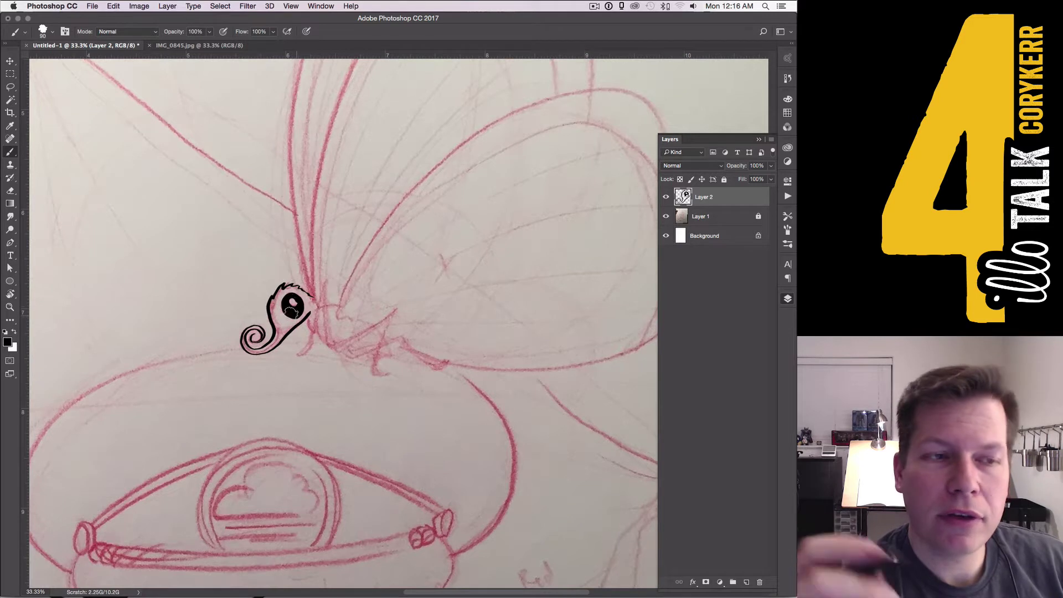
key(e)
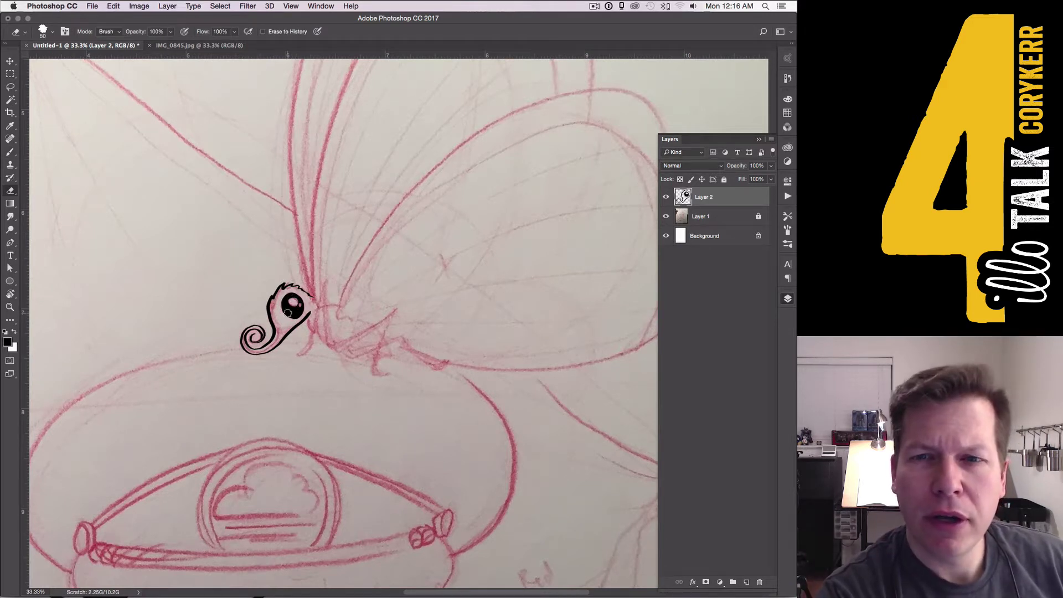
key(Return)
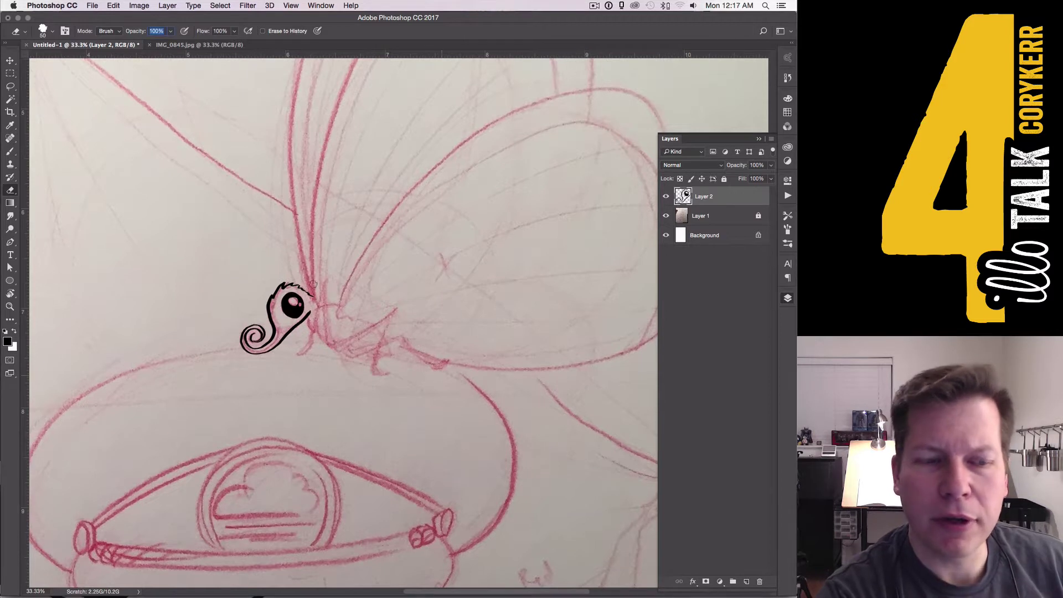
- Ink the moth's bent front leg just behind the head, from its raised joint down to the foot on the hat
mouse_move(312, 320)
mouse_down()
mouse_move(334, 343)
mouse_move(325, 282)
mouse_up()
key(b)
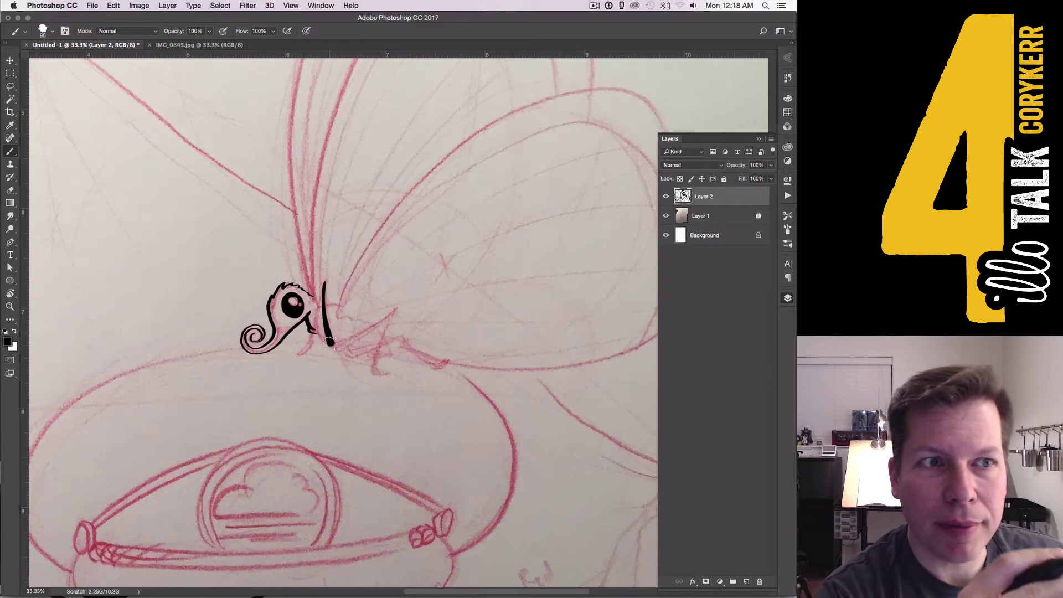
mouse_move(323, 284)
mouse_down()
mouse_move(306, 348)
mouse_move(293, 353)
mouse_move(302, 349)
mouse_up()
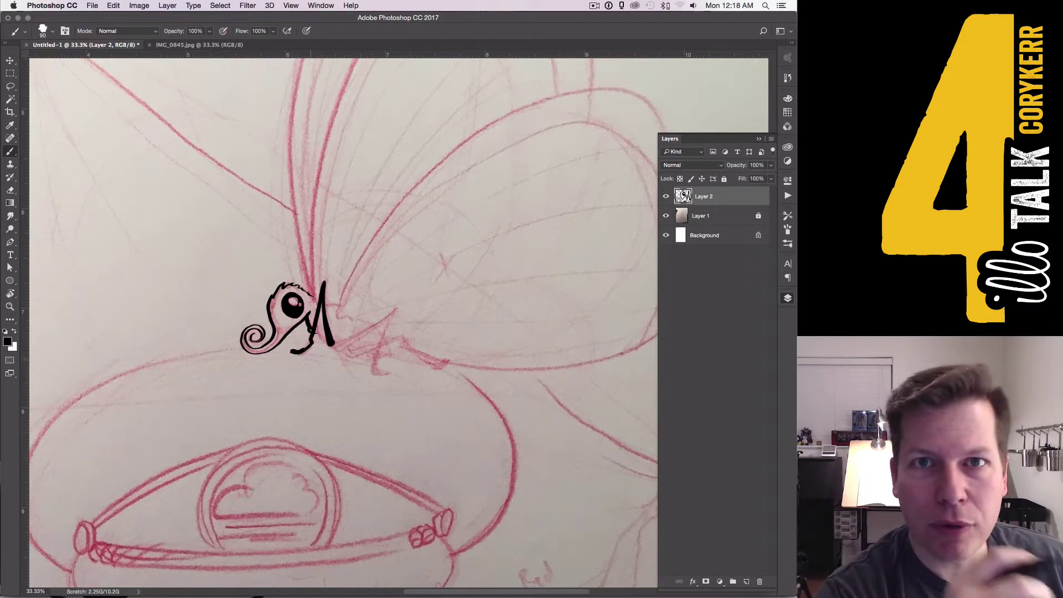
key(e)
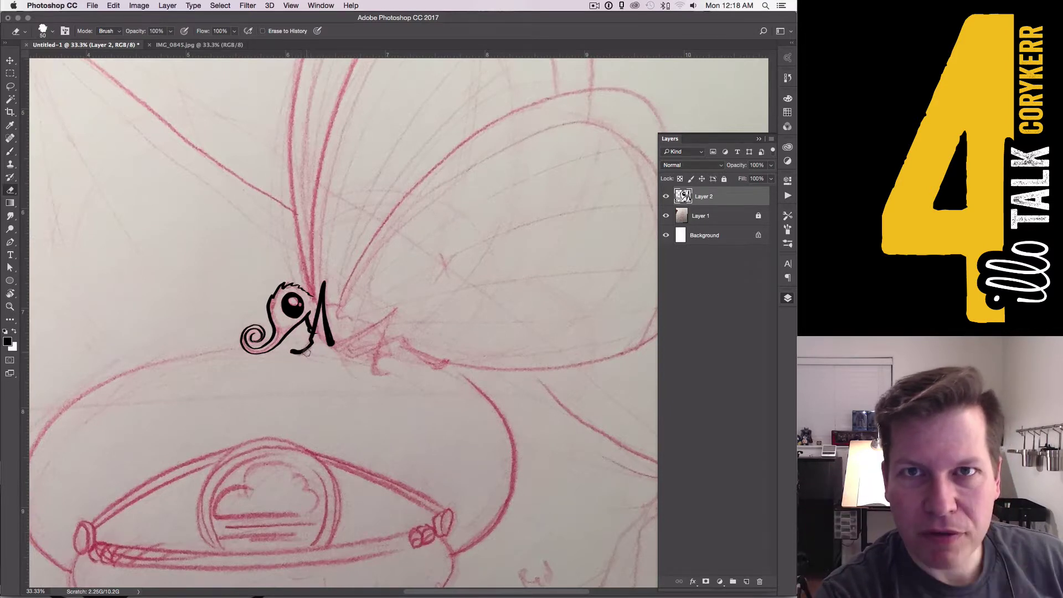
- Ink the moth's long angled middle leg with a thickened thigh, and clean up its foot with the Eraser
key(b)
mouse_move(331, 341)
mouse_down()
mouse_move(397, 310)
mouse_move(385, 318)
mouse_up()
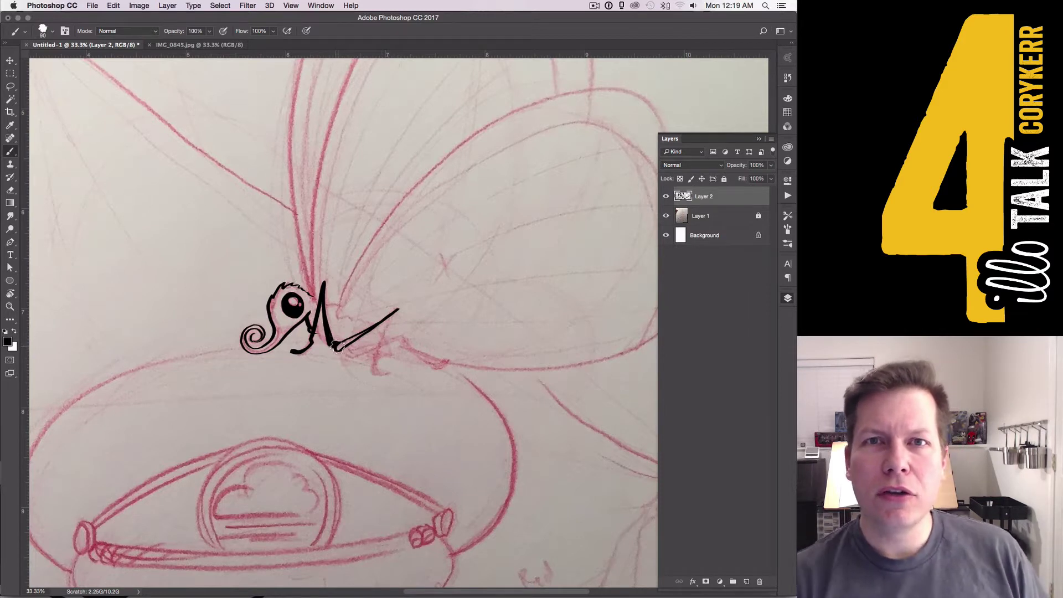
mouse_move(337, 347)
mouse_down()
mouse_move(359, 333)
mouse_move(339, 347)
mouse_up()
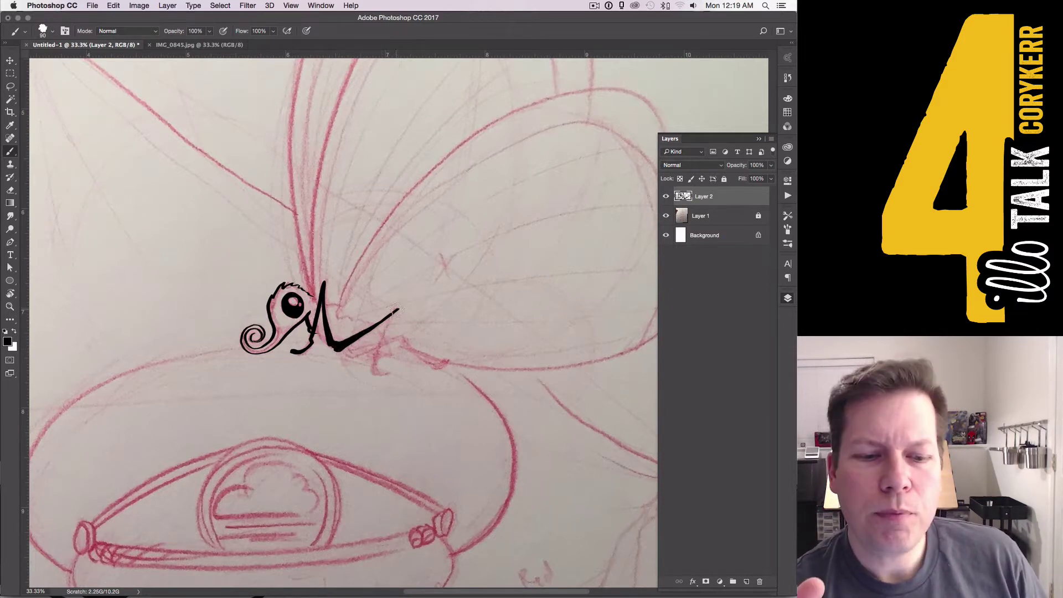
mouse_move(398, 310)
mouse_down()
mouse_move(375, 365)
mouse_move(389, 374)
mouse_up()
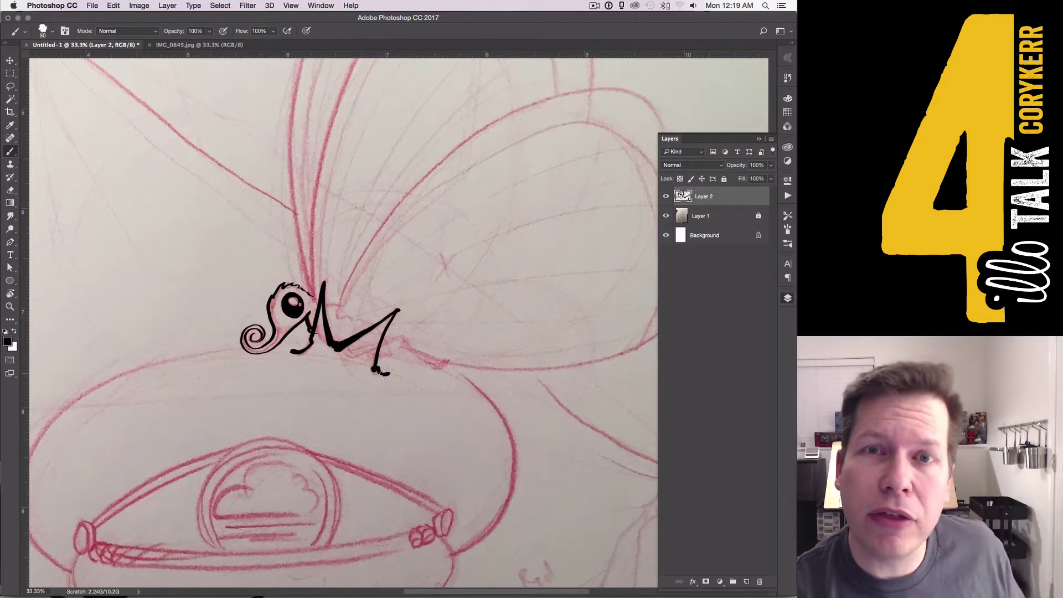
key(e)
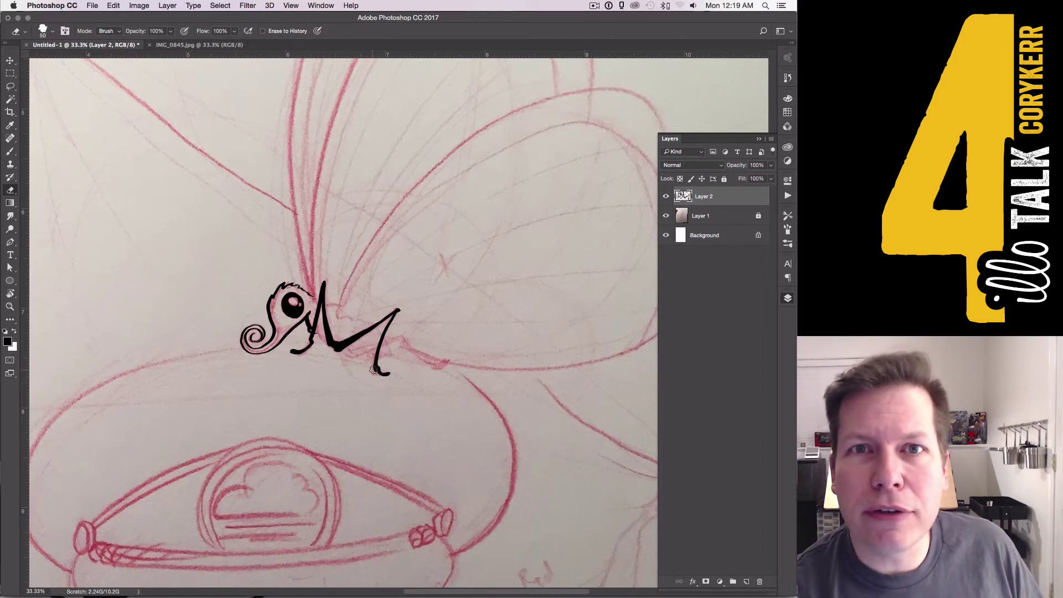
- Ink the moth's hind leg, trim its foot with the Eraser, and add a thin second front leg below the head
key(b)
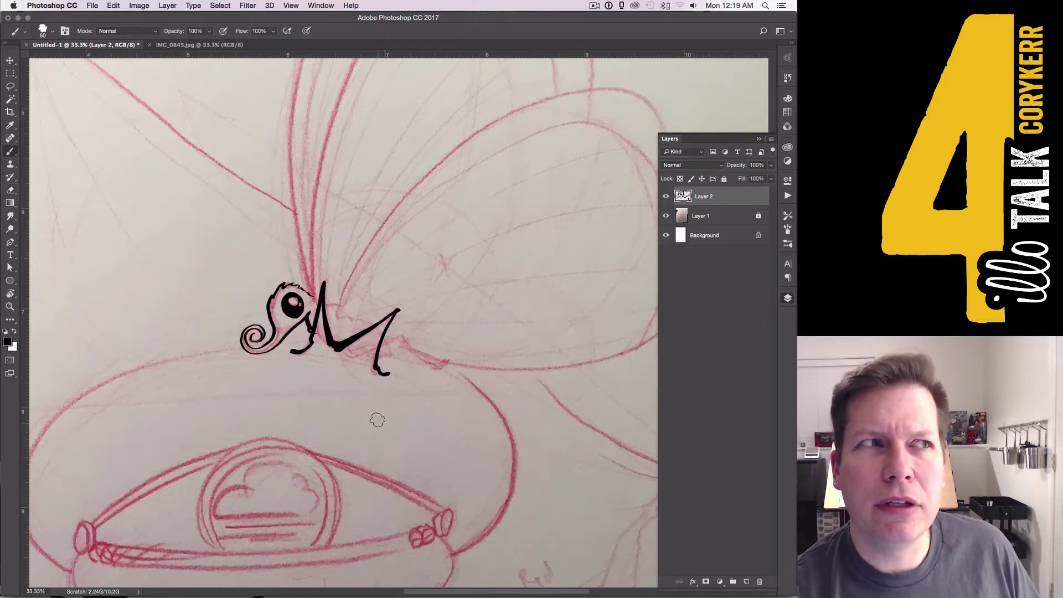
mouse_move(400, 340)
mouse_down()
mouse_move(346, 347)
mouse_move(357, 352)
mouse_up()
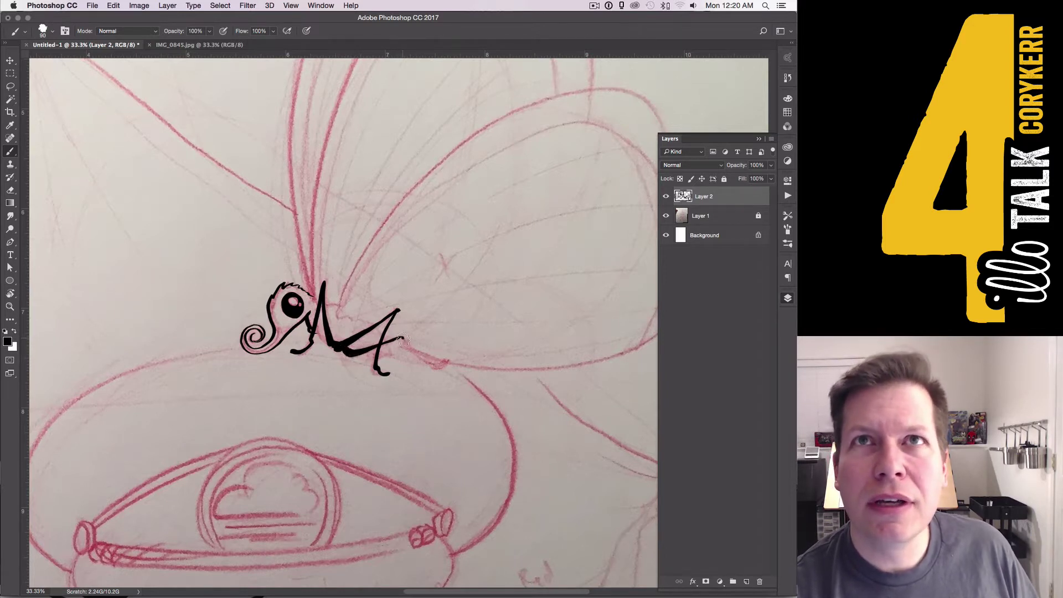
drag(434, 364, 445, 361)
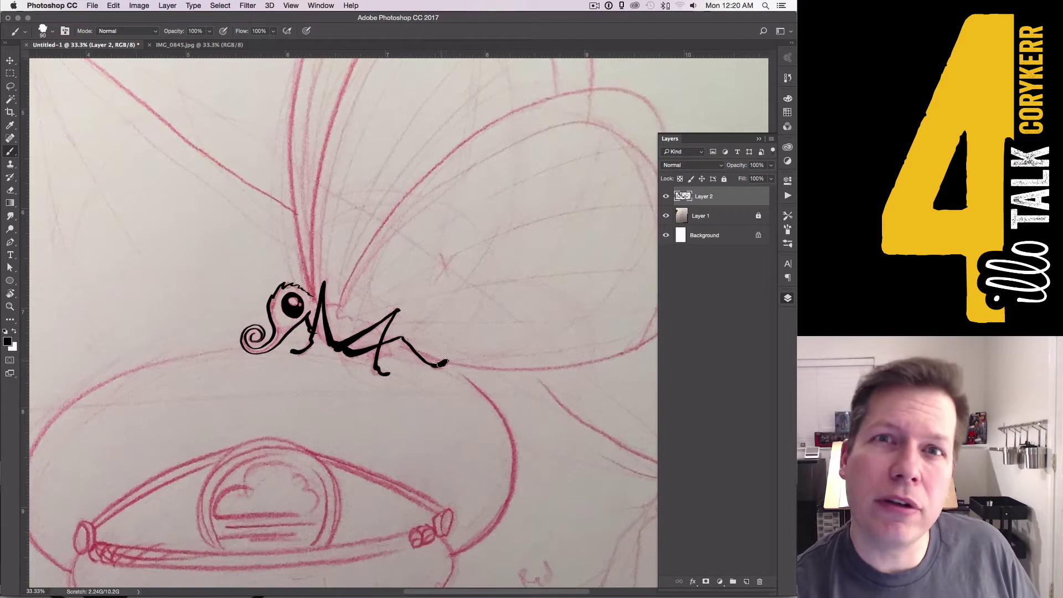
key(e)
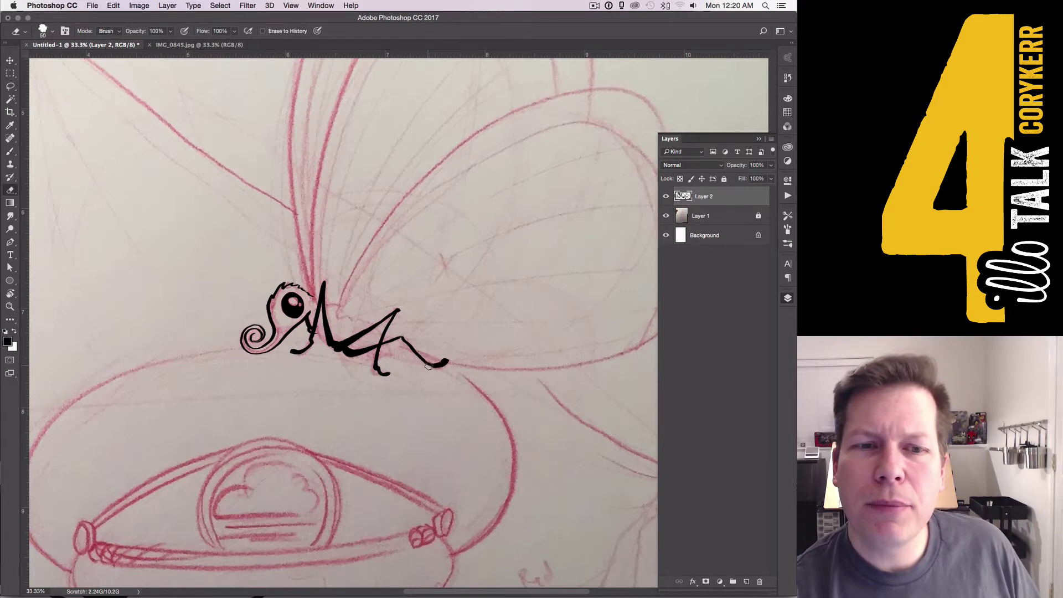
drag(429, 366, 441, 368)
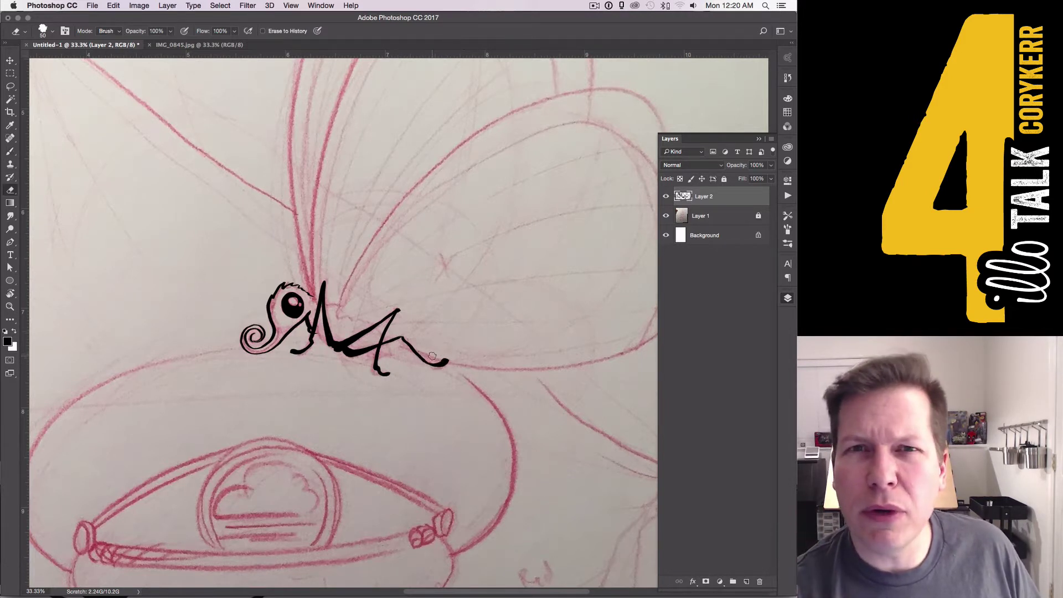
key(b)
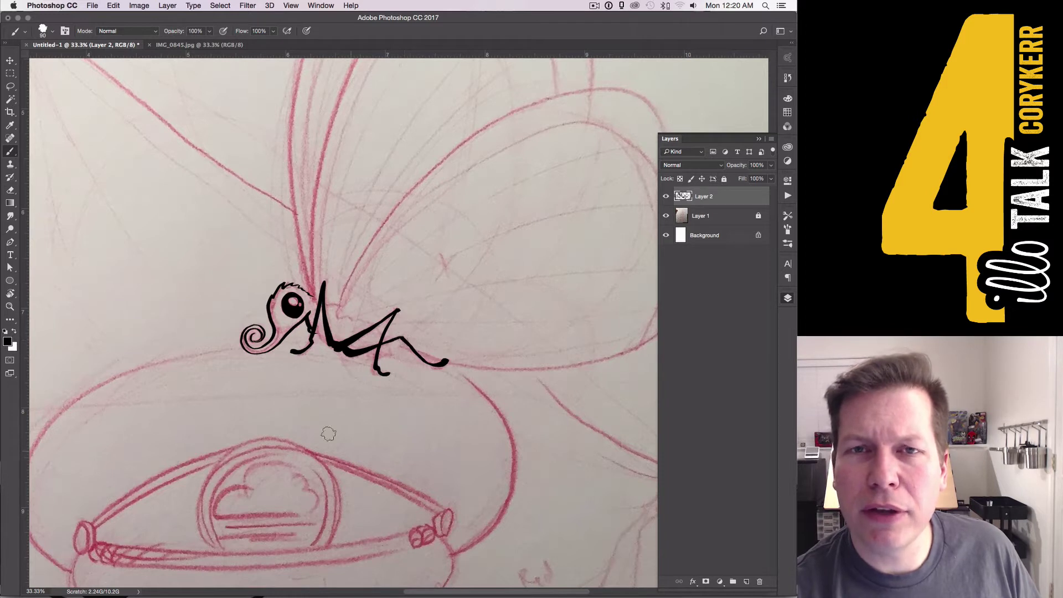
drag(311, 324, 294, 342)
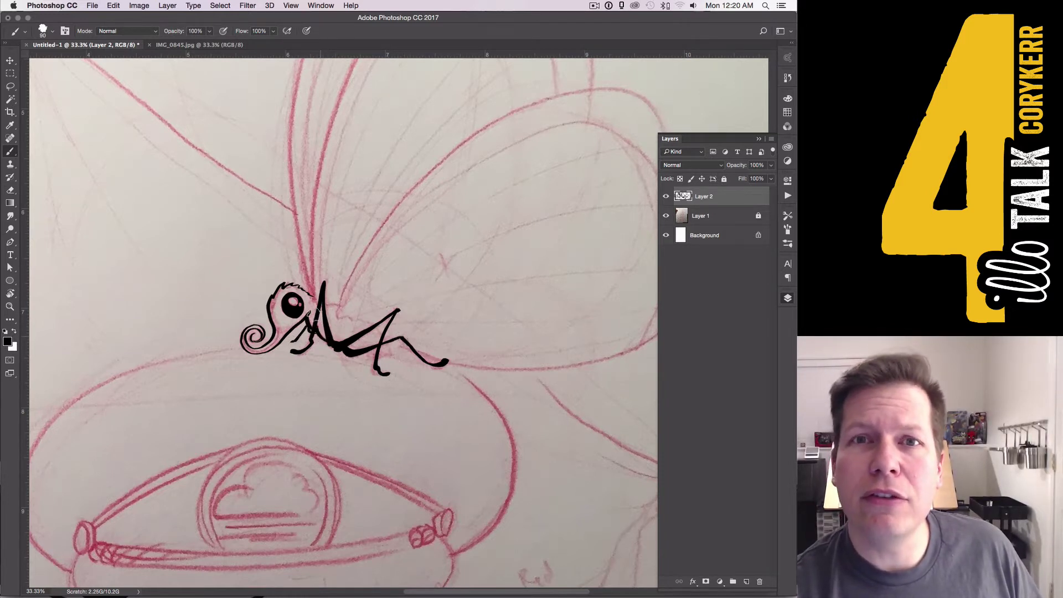
- Ink the outer contours of the moth's near upper wing and near lower wing with long tapered strokes
mouse_move(460, 368)
mouse_down()
mouse_move(428, 362)
mouse_move(375, 513)
mouse_up()
key(super+minus)
mouse_move(272, 413)
mouse_down()
mouse_move(409, 128)
mouse_move(440, 151)
mouse_move(483, 253)
mouse_up()
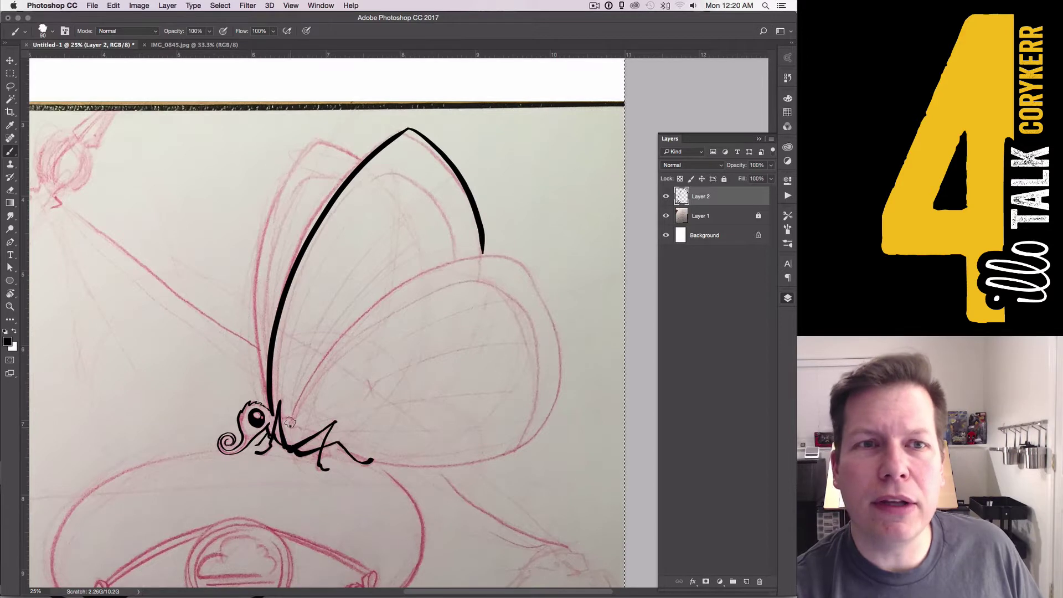
mouse_move(290, 422)
mouse_down()
mouse_move(376, 298)
mouse_move(500, 258)
mouse_move(531, 274)
mouse_move(553, 325)
mouse_move(555, 395)
mouse_move(510, 454)
mouse_move(364, 457)
mouse_up()
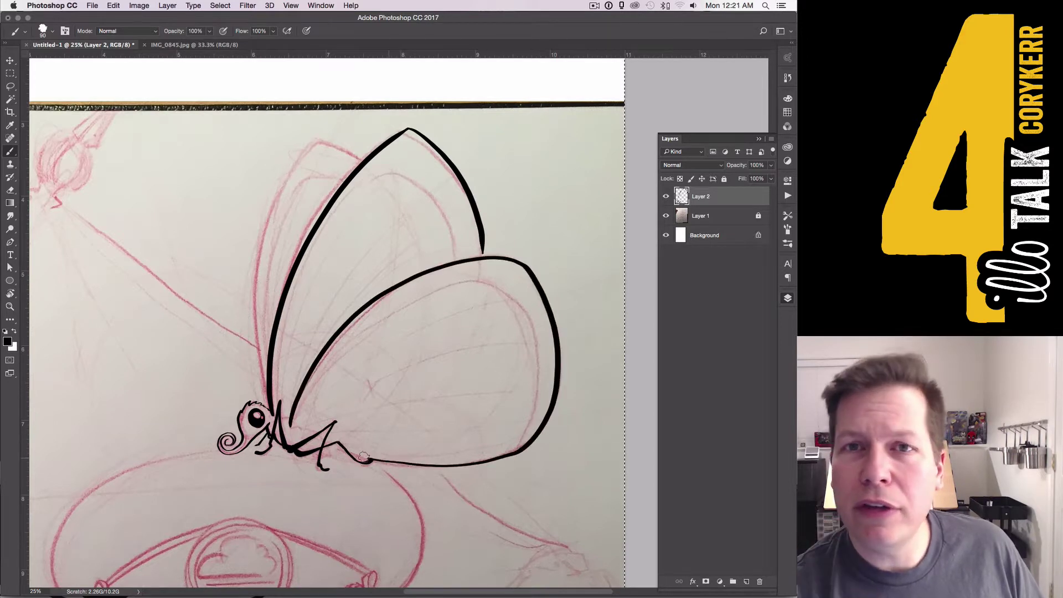
mouse_move(293, 422)
mouse_down()
mouse_move(324, 357)
mouse_move(521, 265)
mouse_up()
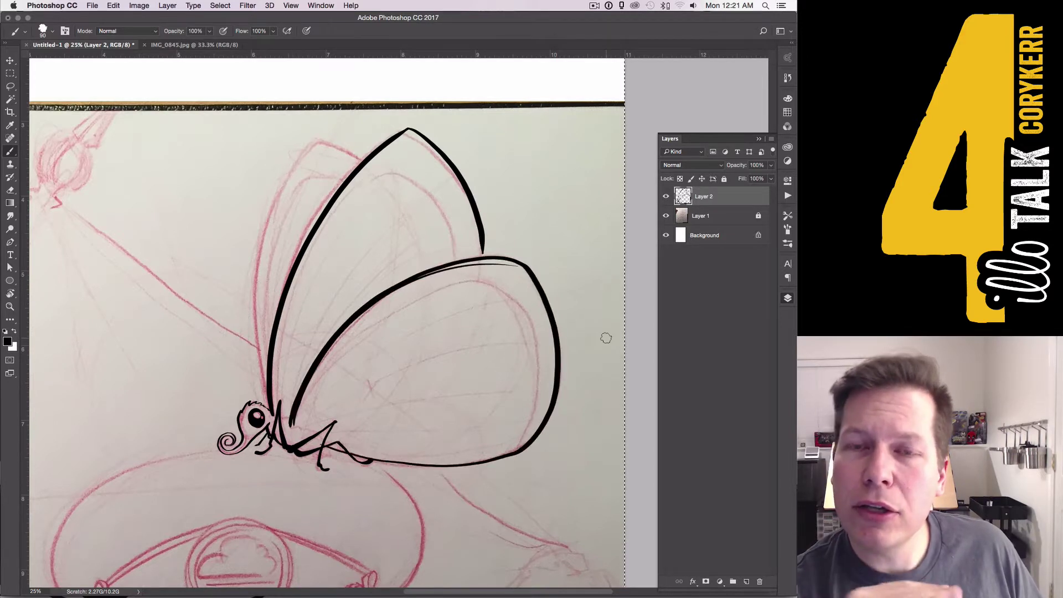
key(super+z)
mouse_move(296, 425)
mouse_down()
mouse_move(527, 310)
mouse_move(503, 454)
mouse_move(485, 283)
mouse_move(327, 360)
mouse_move(282, 455)
mouse_up()
key(super+z)
- Ink the inner wing borders, the rear wing's outline and the fuzzy body along the sketch
mouse_move(455, 262)
mouse_down()
mouse_move(418, 190)
mouse_move(346, 208)
mouse_move(276, 395)
mouse_move(263, 255)
mouse_move(318, 142)
mouse_move(364, 160)
mouse_up()
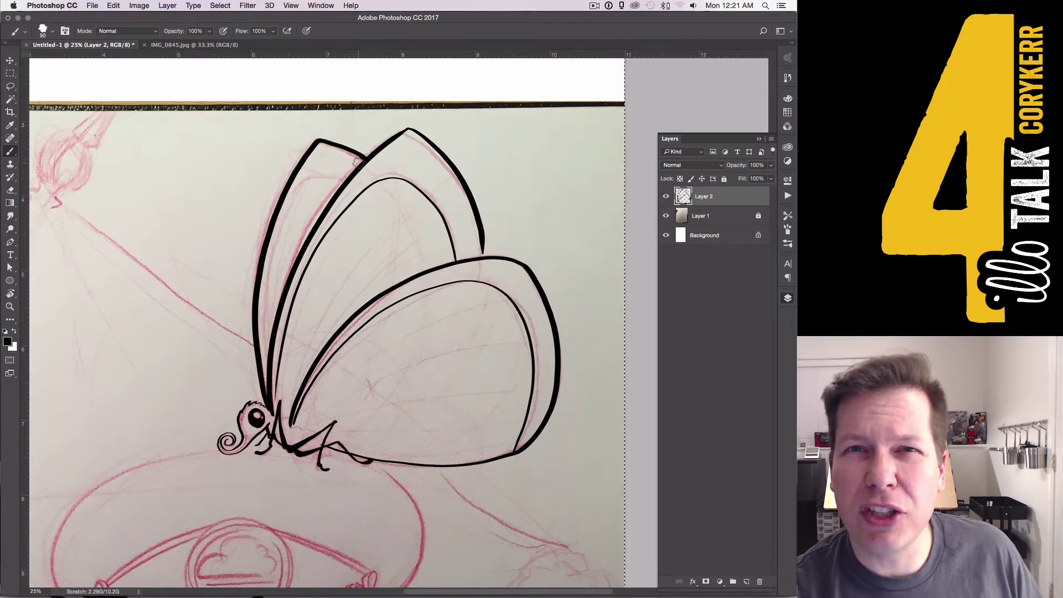
mouse_move(287, 420)
mouse_down()
mouse_move(325, 438)
mouse_move(334, 468)
mouse_move(303, 457)
mouse_up()
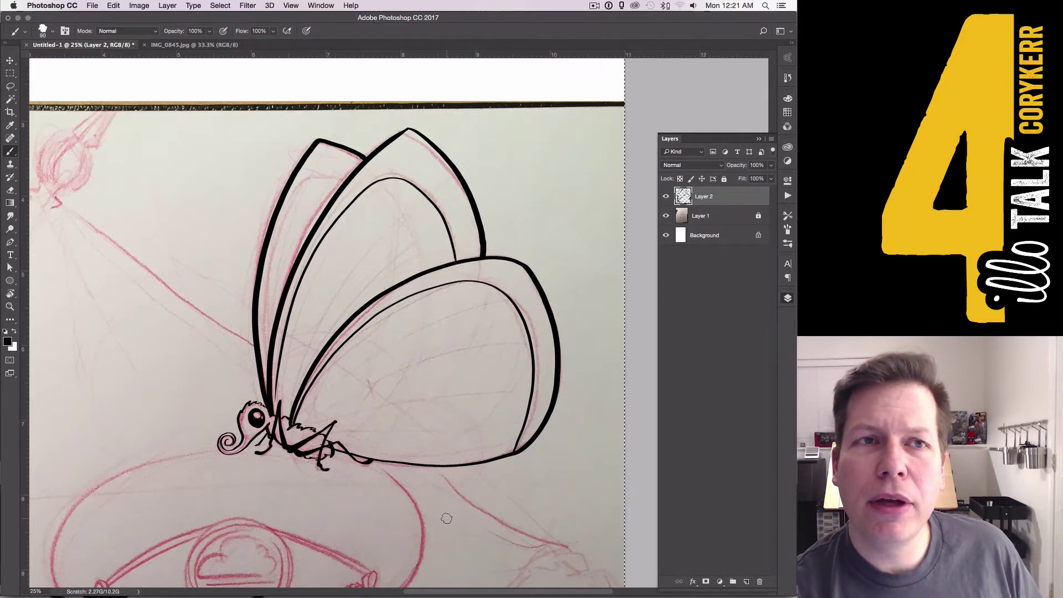
- Draw thin curved veins across the lower, upper and rear wings, and clear the selection around the canvas
key(super+0)
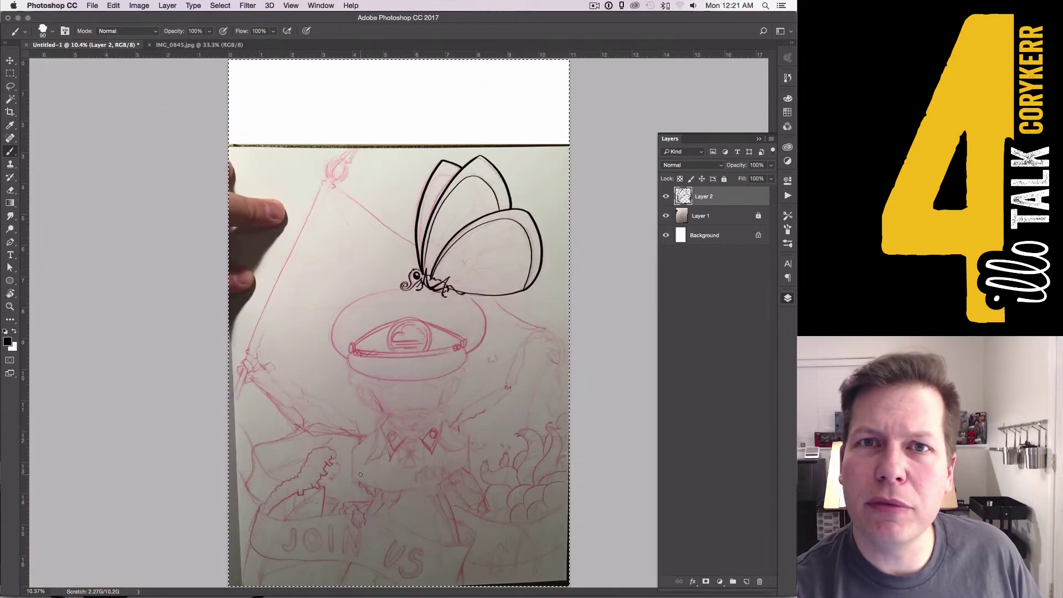
mouse_move(437, 278)
mouse_down()
mouse_move(519, 247)
mouse_move(514, 262)
mouse_up()
key(super+z)
drag(454, 276, 513, 265)
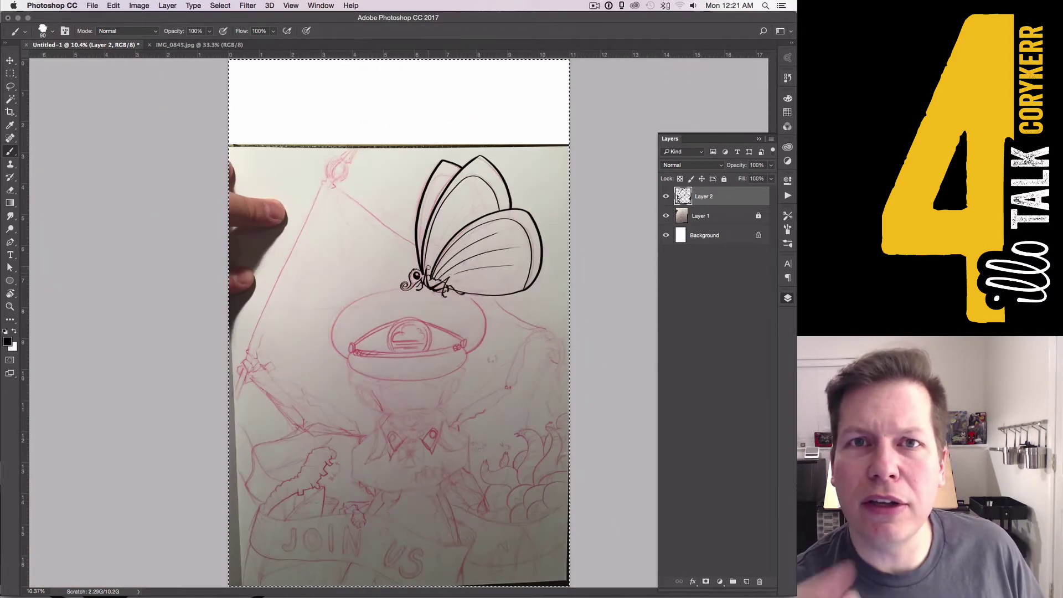
drag(432, 270, 475, 177)
drag(422, 252, 425, 207)
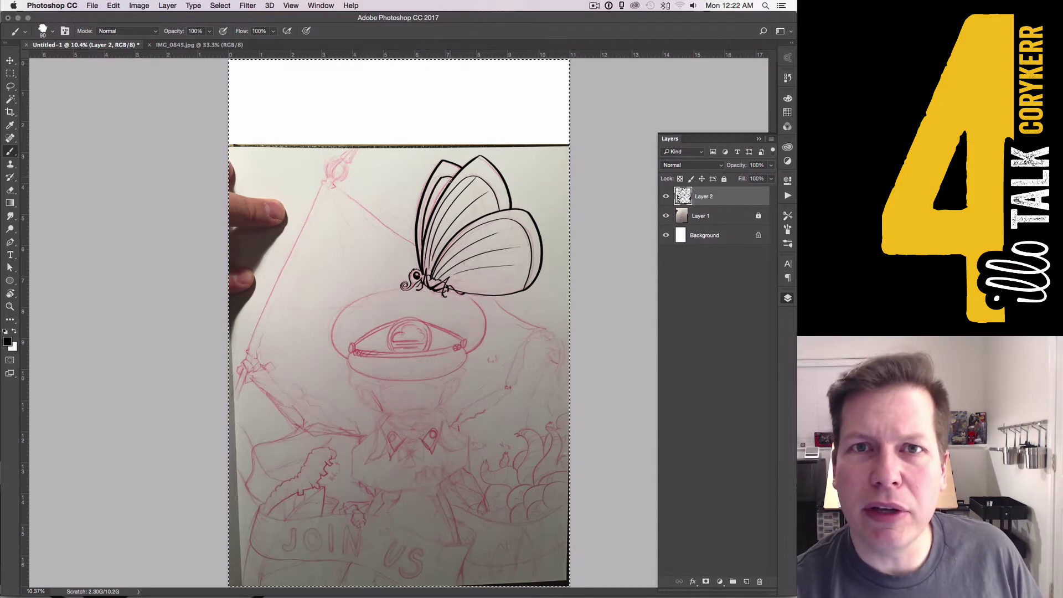
key(super+d)
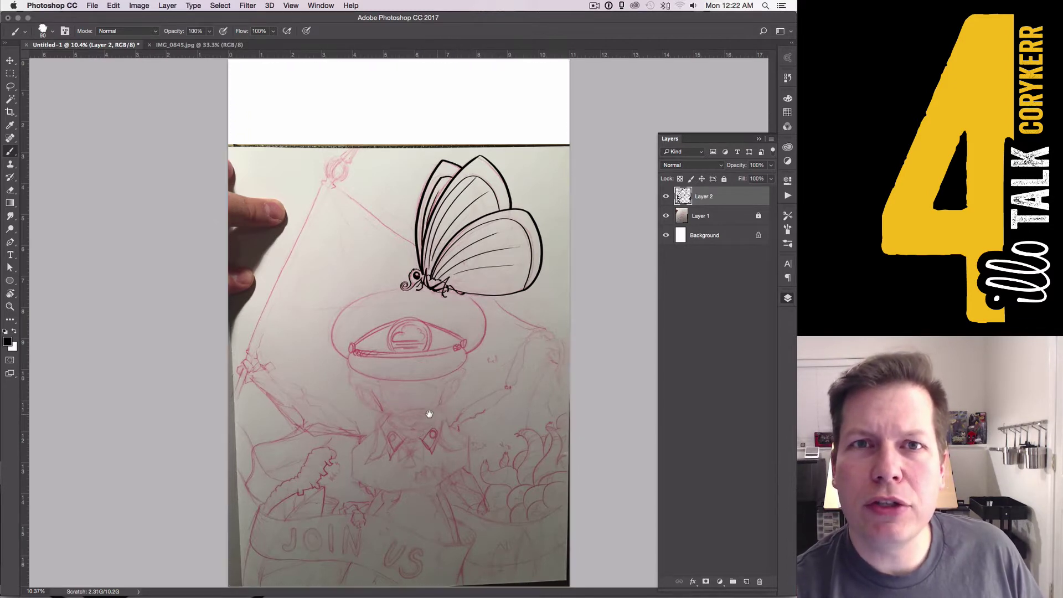
- Switch to full-screen mode with the menu bar and zoom in on the captain's hat, ready to paint with the Brush
key(z)
key(f)
drag(568, 224, 277, 426)
mouse_move(492, 429)
mouse_down()
mouse_move(488, 407)
mouse_move(430, 412)
mouse_move(435, 441)
mouse_up()
key(b)
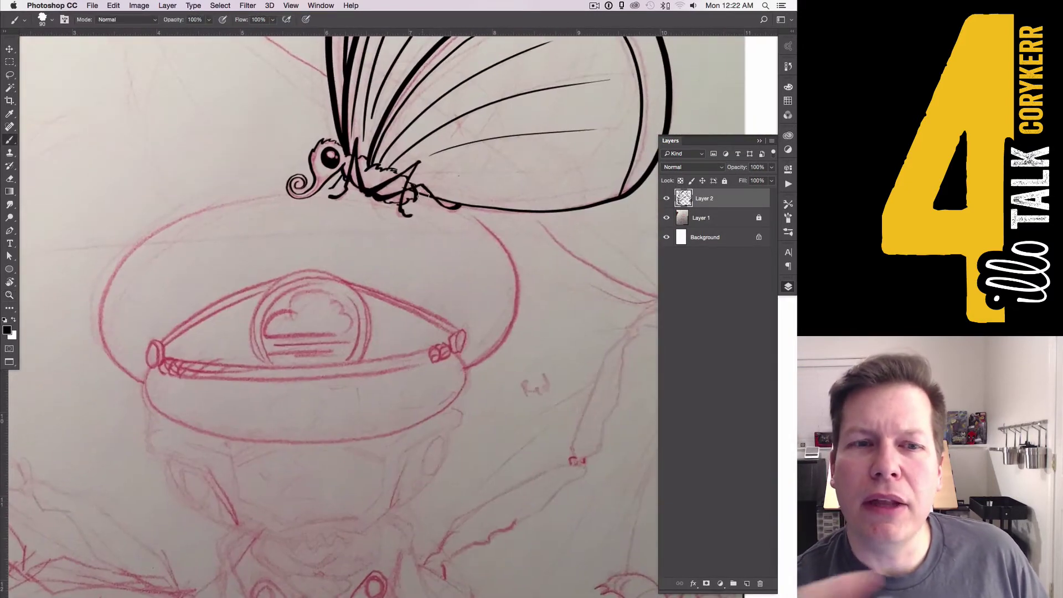
- Try to ink the right edge of the hat's crown on the moth's layer
mouse_move(459, 206)
mouse_down()
mouse_move(519, 287)
mouse_move(497, 349)
mouse_move(468, 370)
mouse_up()
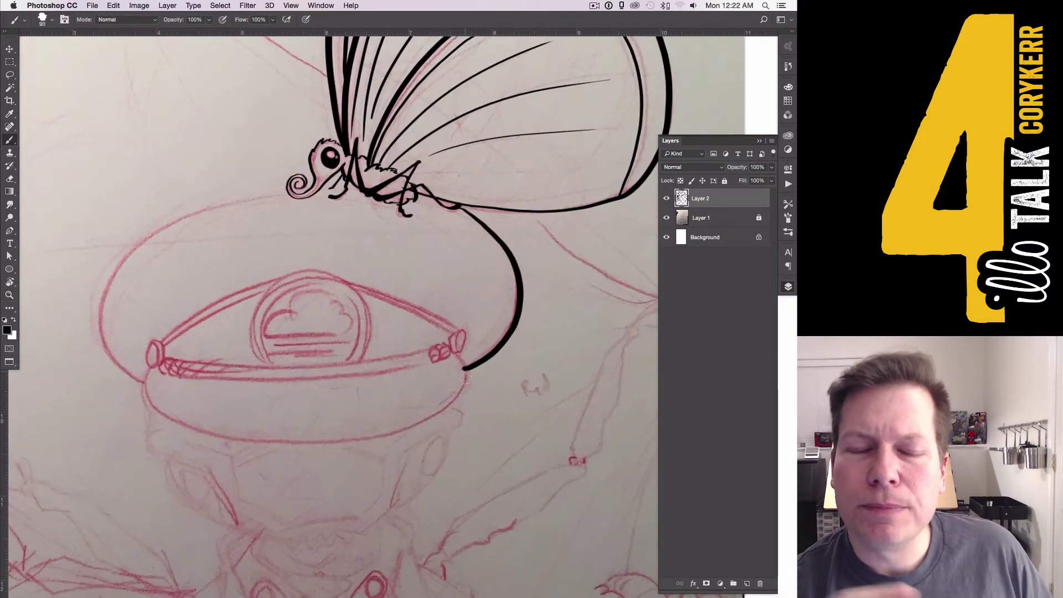
key(super+z)
- Add a new layer for the hat, and rename the layer holding the moth to "moth" and lock it
key(super+shift+n)
key(Return)
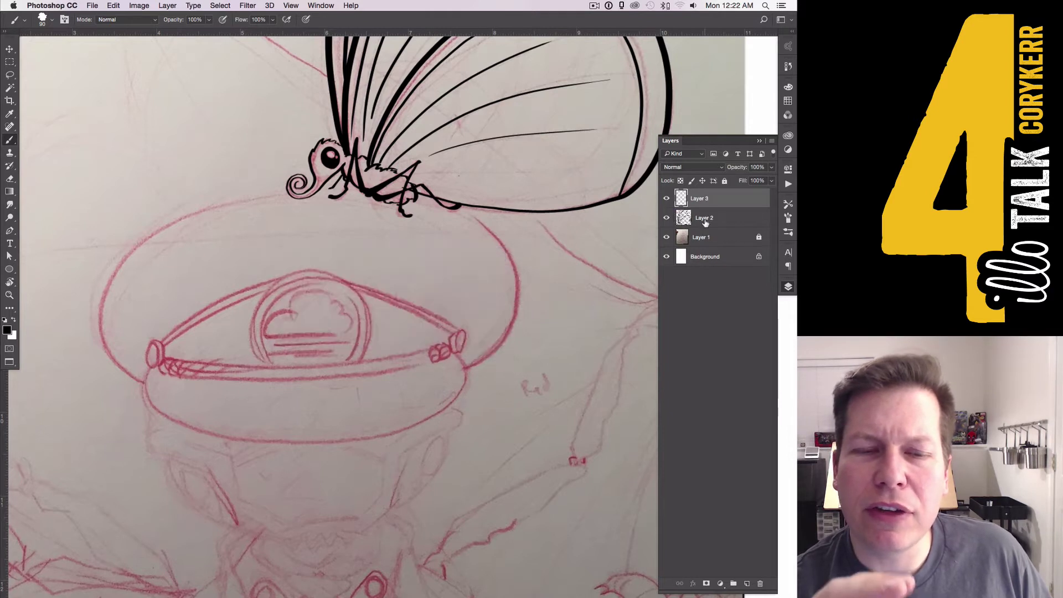
double_click(703, 219)
text(mou)
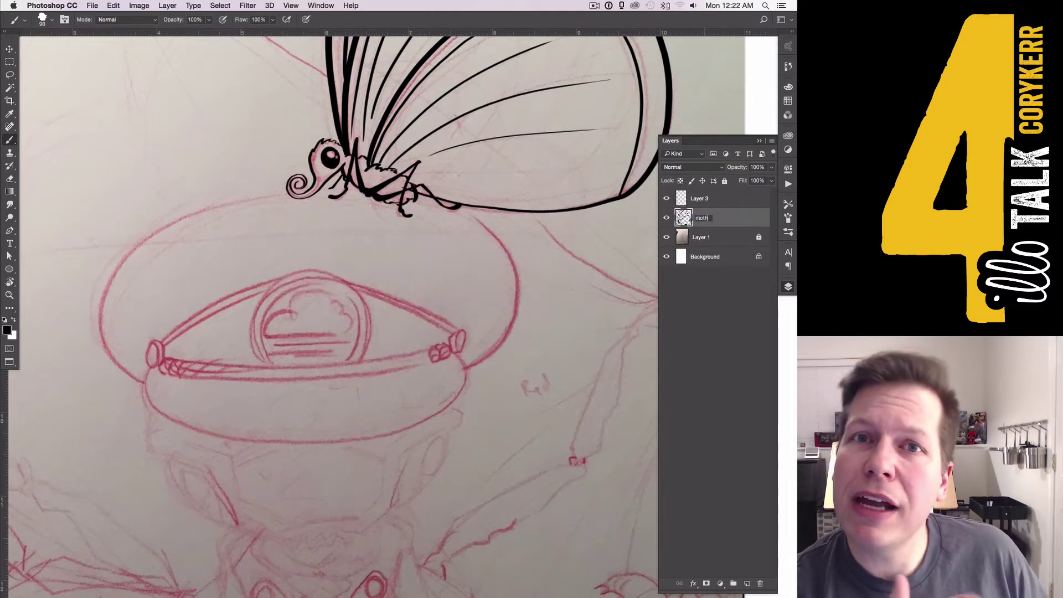
click(724, 181)
click(699, 199)
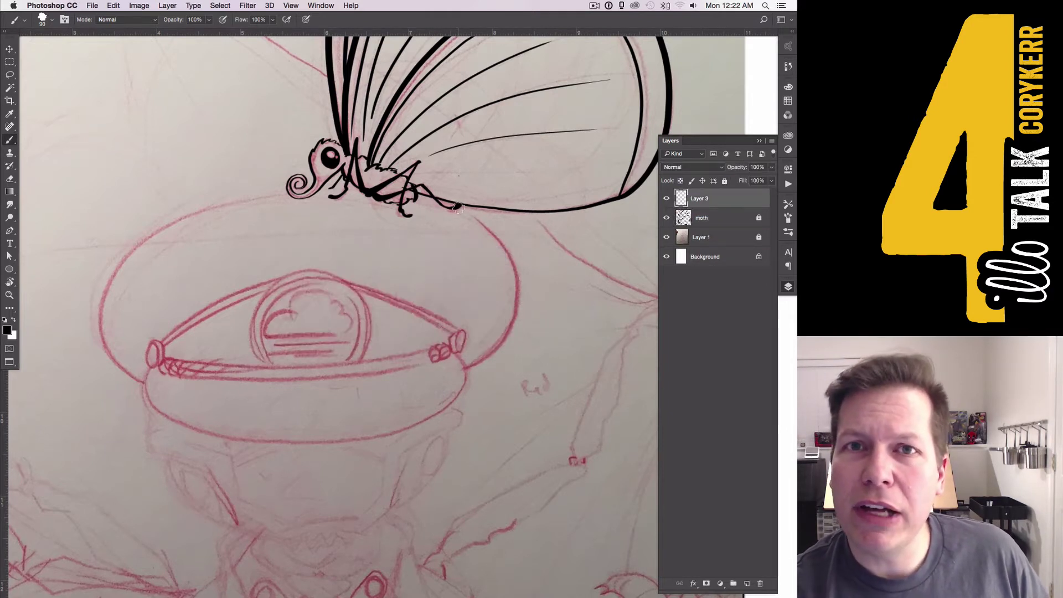
- Ink the outline of the hat's crown on Layer 3, from the moth's feet down both sides to the visor
mouse_move(459, 207)
mouse_down()
mouse_move(480, 221)
mouse_move(515, 297)
mouse_move(464, 364)
mouse_up()
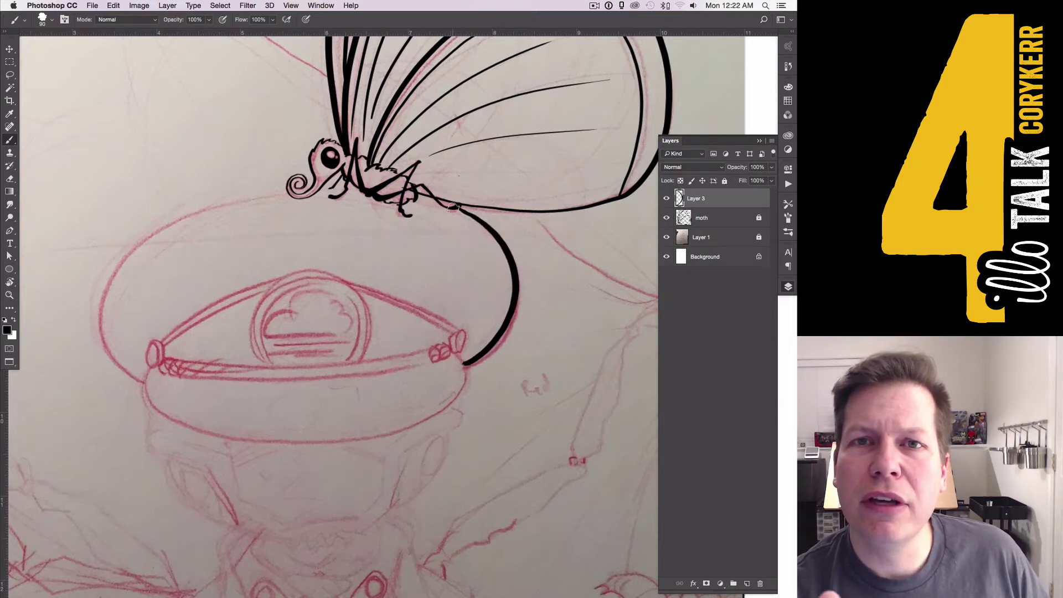
mouse_move(453, 208)
mouse_down()
mouse_move(344, 185)
mouse_move(234, 198)
mouse_move(144, 234)
mouse_move(101, 301)
mouse_move(104, 353)
mouse_move(145, 383)
mouse_up()
key(e)
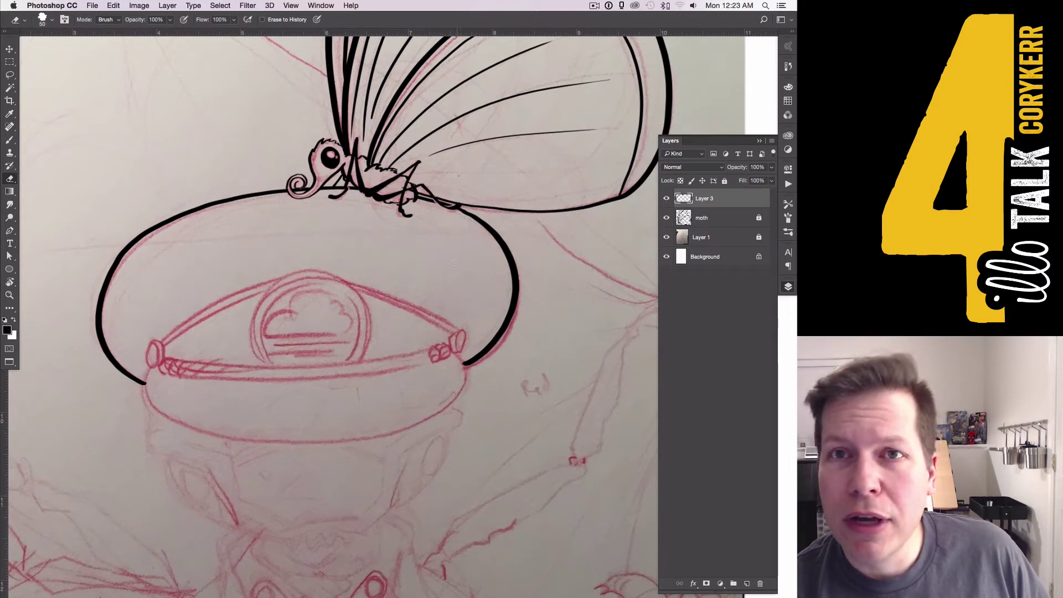
key(b)
scroll(407, 413, down, 5)
scroll(407, 412, left, 2)
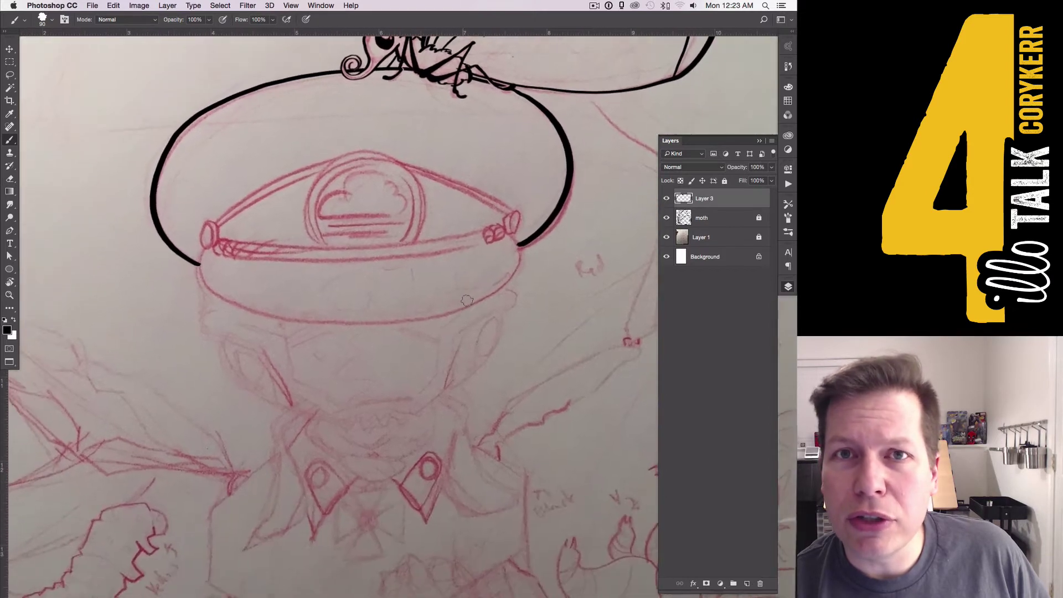
mouse_move(510, 236)
mouse_down()
mouse_move(510, 277)
mouse_move(477, 302)
mouse_move(431, 318)
mouse_move(343, 321)
mouse_move(260, 307)
mouse_move(201, 280)
mouse_up()
key(super+z)
mouse_move(509, 237)
mouse_down()
mouse_move(501, 285)
mouse_move(378, 319)
mouse_move(259, 306)
mouse_move(198, 265)
mouse_up()
key(super+z)
- Ink the curved lower edge of the hat's visor and the small round buttons at both ends of the band
key(r)
mouse_move(556, 321)
mouse_down()
mouse_move(555, 351)
mouse_move(388, 465)
mouse_up()
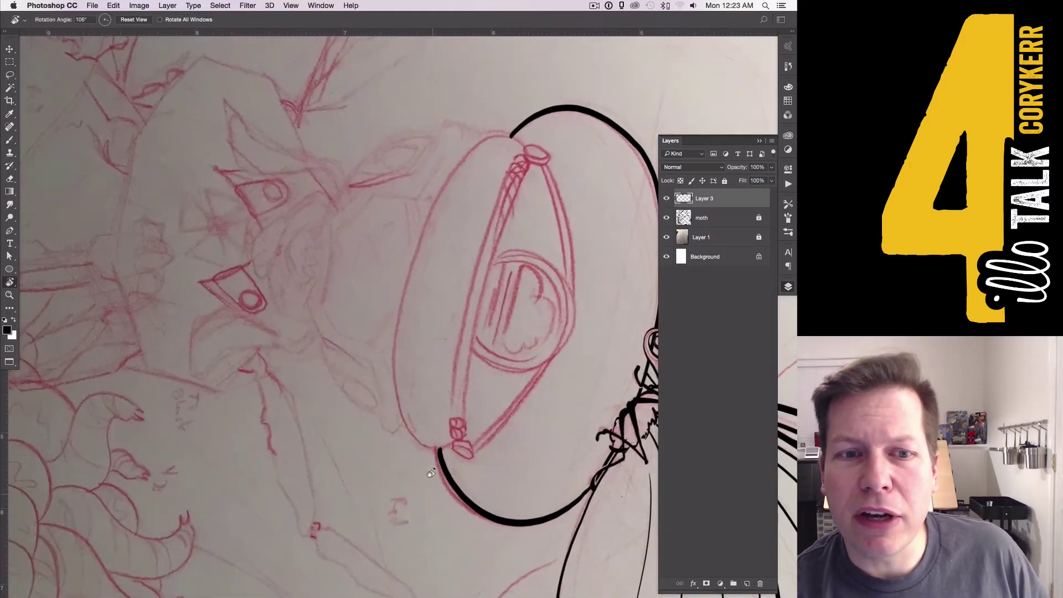
drag(455, 431, 296, 432)
mouse_move(228, 390)
mouse_down()
mouse_move(237, 277)
mouse_move(289, 168)
mouse_move(323, 139)
mouse_move(355, 150)
mouse_up()
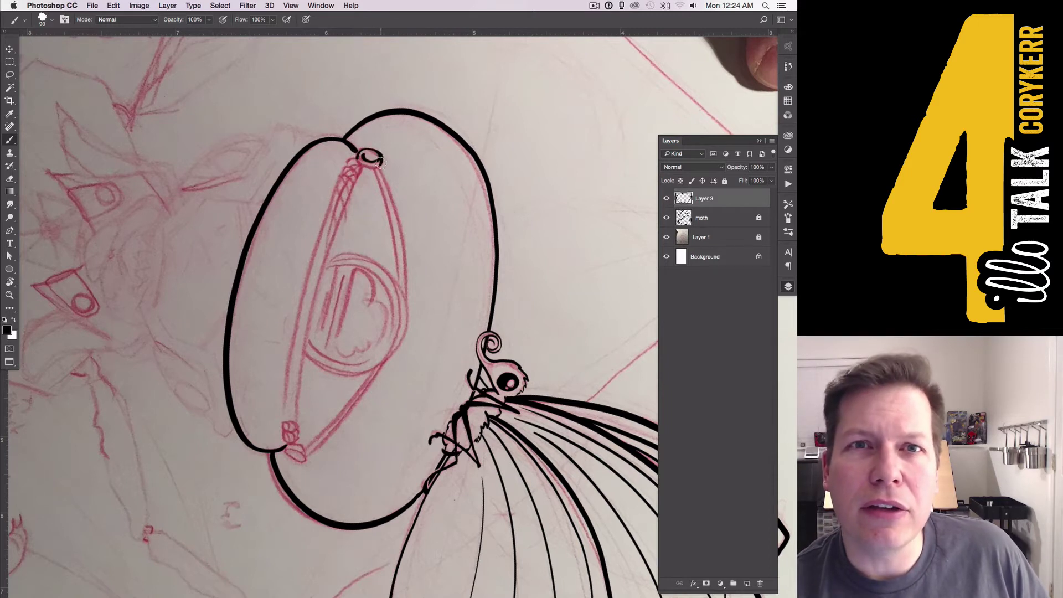
drag(305, 450, 287, 450)
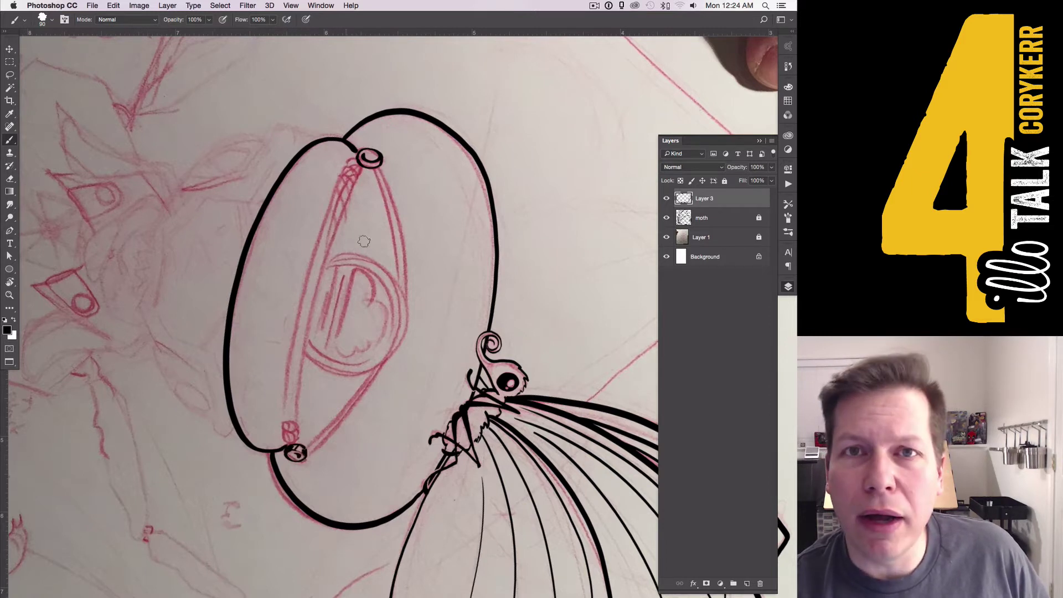
drag(381, 160, 363, 169)
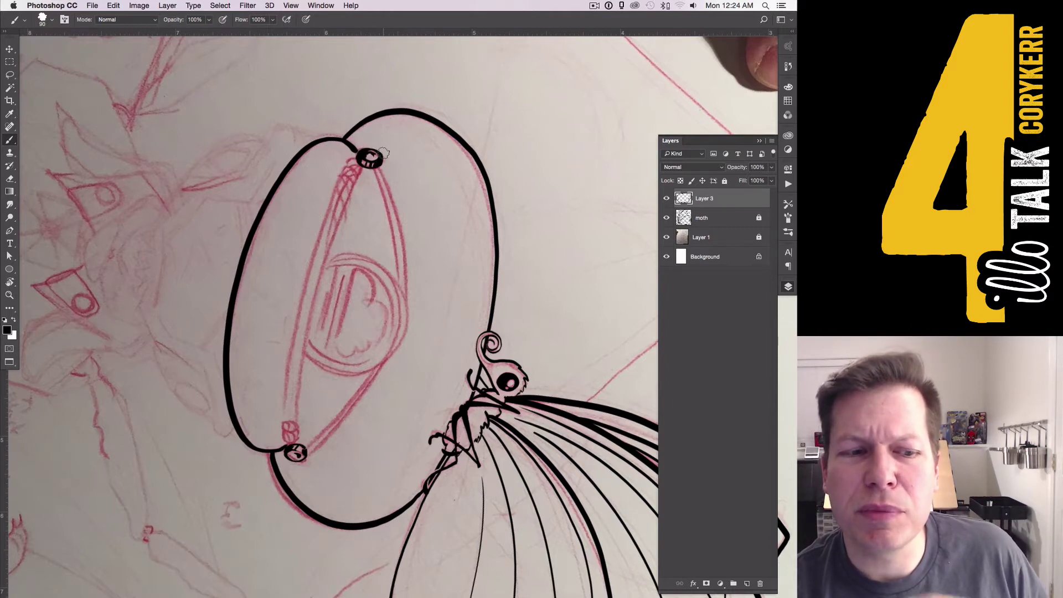
- Ink the round badge on the hat's front with a double ring and the cloud inside it
key(r)
mouse_move(370, 310)
mouse_down()
mouse_move(325, 197)
mouse_move(232, 388)
mouse_up()
key(b)
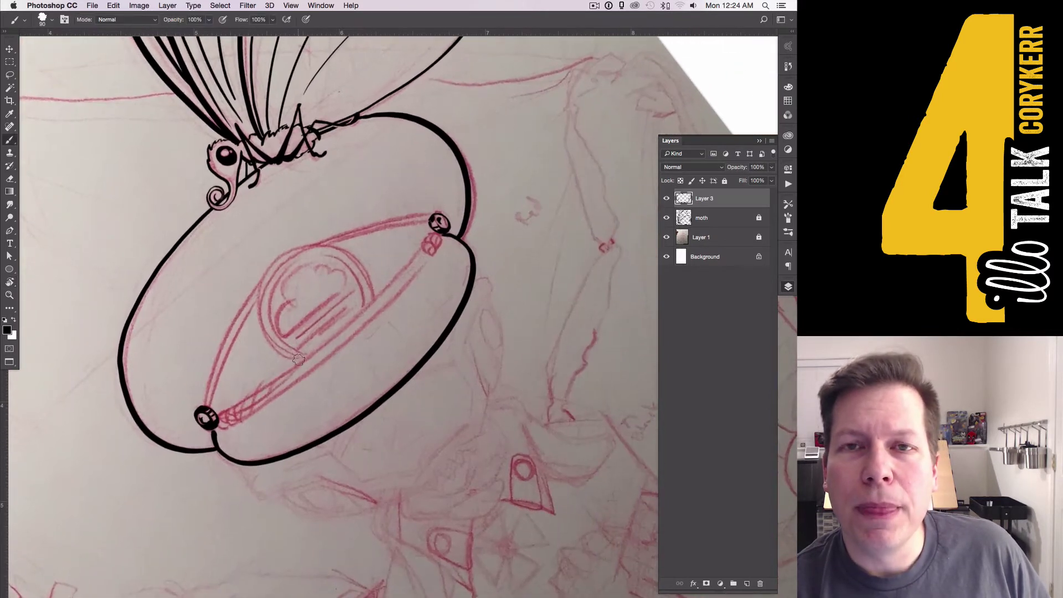
mouse_move(295, 362)
mouse_down()
mouse_move(264, 278)
mouse_move(359, 254)
mouse_move(373, 299)
mouse_move(326, 239)
mouse_move(254, 291)
mouse_move(302, 362)
mouse_move(278, 271)
mouse_up()
key(super+z)
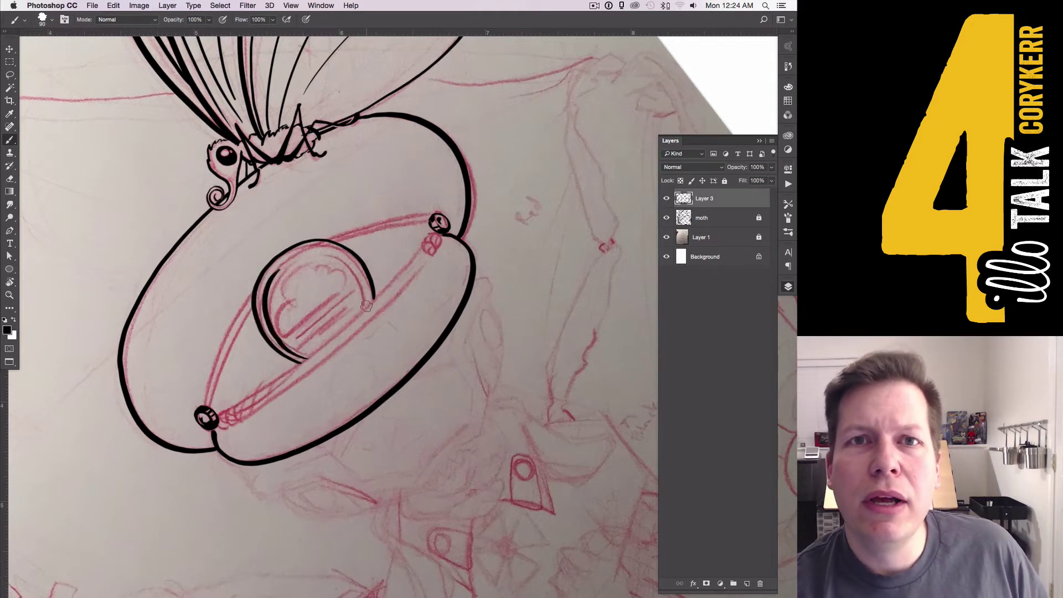
mouse_move(366, 306)
mouse_down()
mouse_move(344, 258)
mouse_move(314, 250)
mouse_up()
mouse_move(287, 335)
mouse_down()
mouse_move(348, 288)
mouse_move(296, 287)
mouse_move(331, 269)
mouse_move(346, 276)
mouse_up()
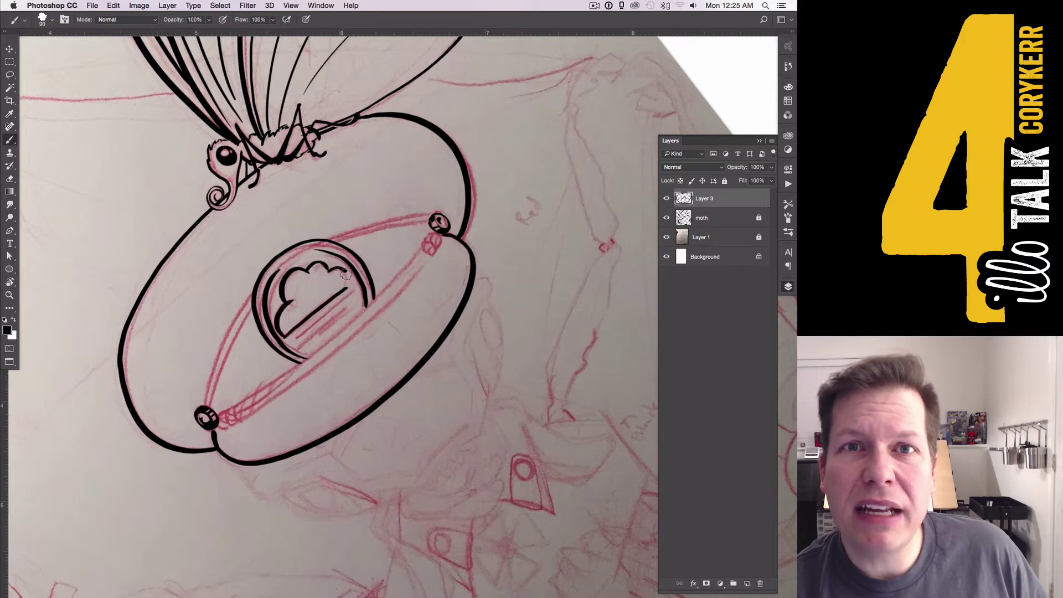
- Ink the horizontal lines below the badge's cloud and the short segments around the inside of its rim
key(r)
drag(407, 264, 438, 277)
mouse_move(293, 269)
mouse_down()
mouse_move(380, 269)
mouse_move(327, 276)
mouse_move(380, 274)
mouse_move(381, 283)
mouse_up()
key(super+z)
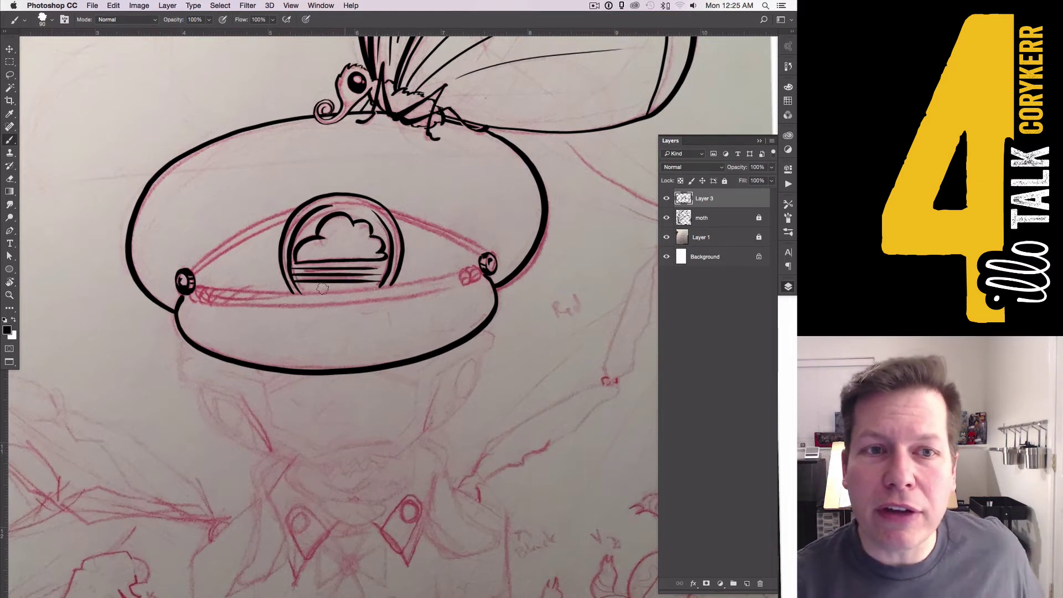
drag(296, 287, 370, 288)
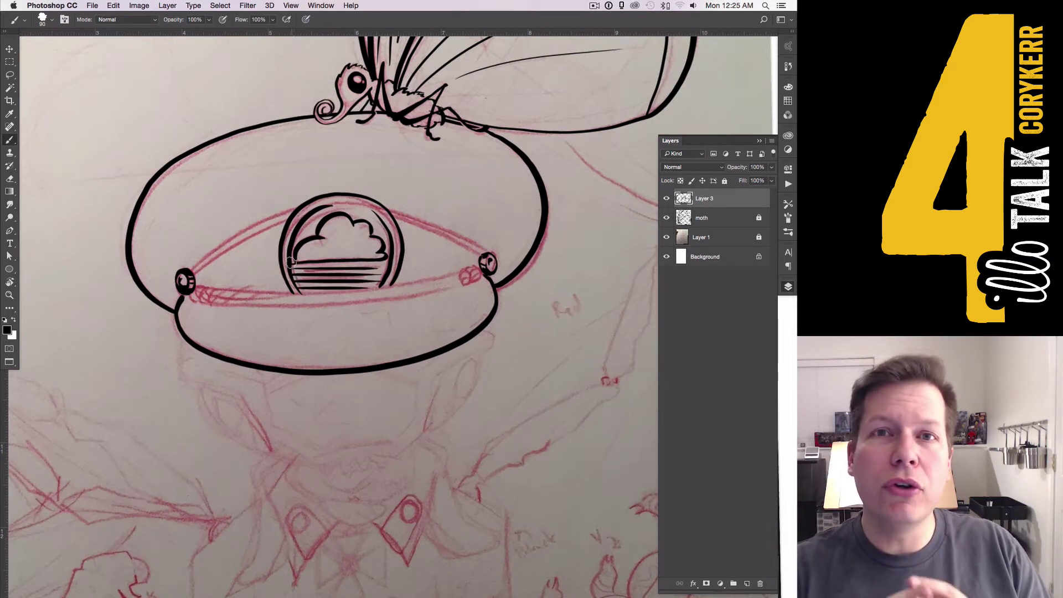
mouse_move(295, 234)
mouse_down()
mouse_move(345, 202)
mouse_move(355, 218)
mouse_move(379, 210)
mouse_move(384, 247)
mouse_up()
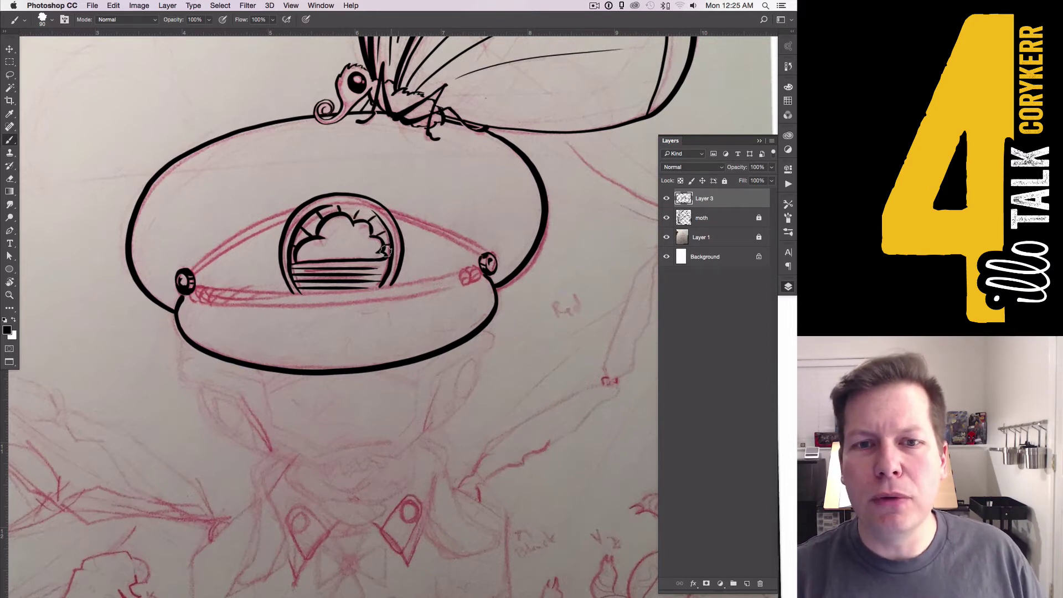
mouse_move(296, 236)
mouse_down()
mouse_move(341, 203)
mouse_move(352, 212)
mouse_move(338, 202)
mouse_move(383, 215)
mouse_move(390, 247)
mouse_up()
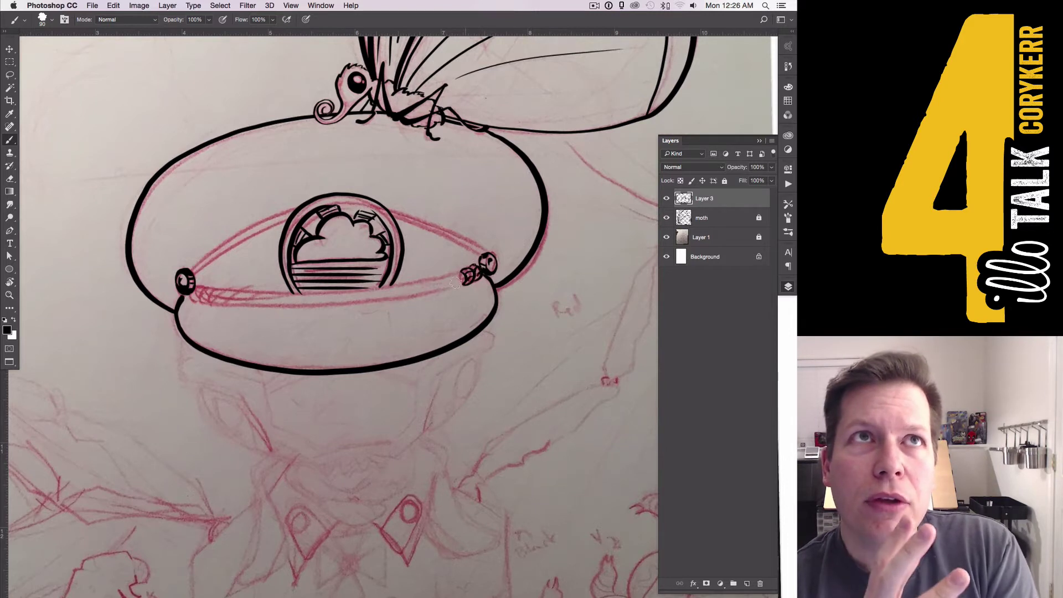
- Ink the cord along the visor's upper edge as two parallel lines, with a knot at each end
mouse_move(465, 279)
mouse_down()
mouse_move(289, 306)
mouse_move(166, 292)
mouse_up()
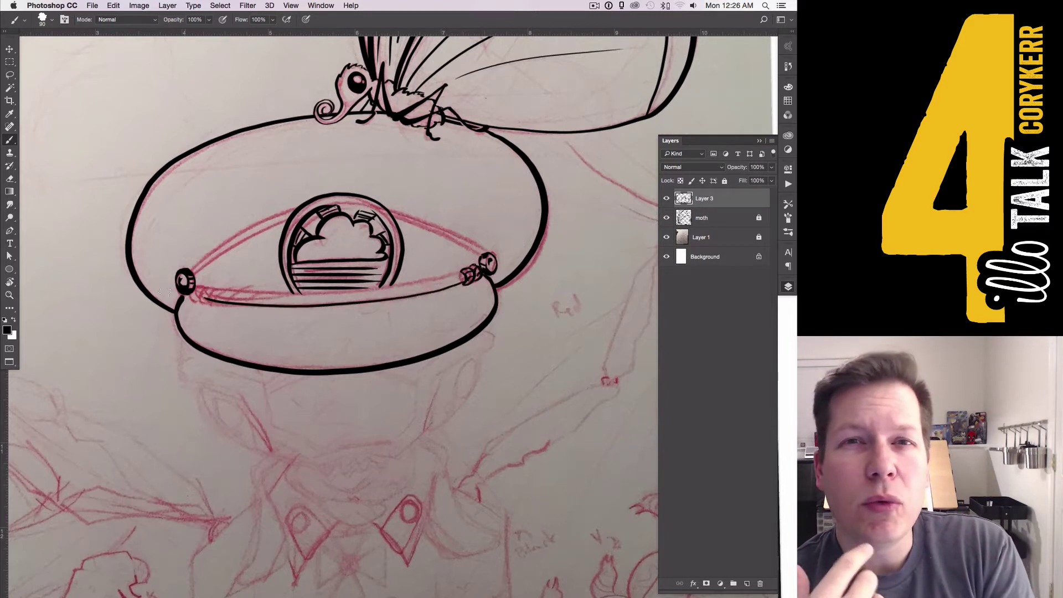
mouse_move(438, 278)
mouse_down()
mouse_move(277, 294)
mouse_move(177, 280)
mouse_up()
drag(465, 277, 359, 289)
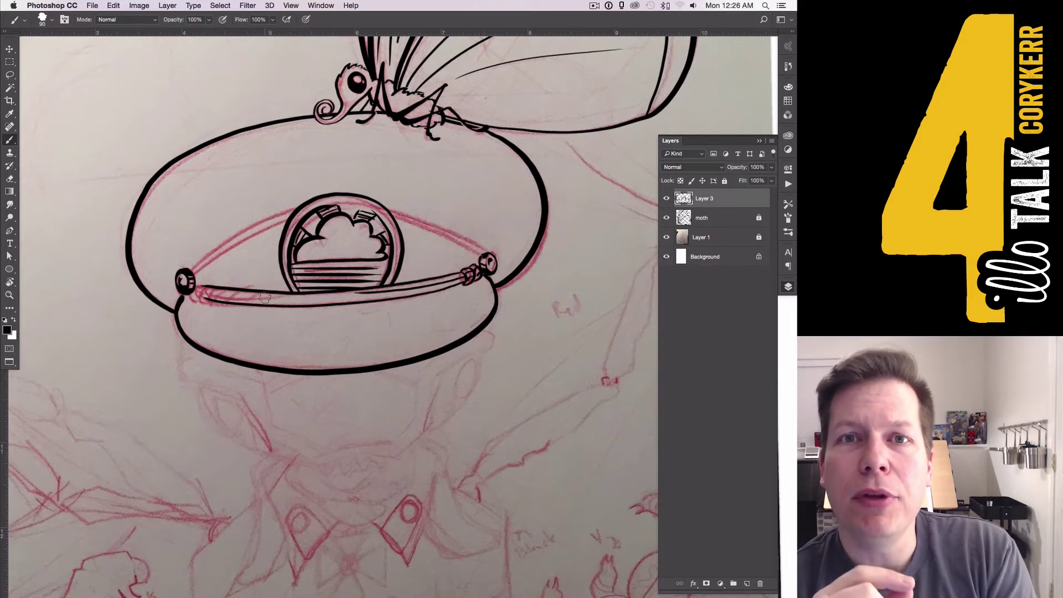
key(super+z)
mouse_move(465, 277)
mouse_down()
mouse_move(394, 292)
mouse_move(202, 292)
mouse_up()
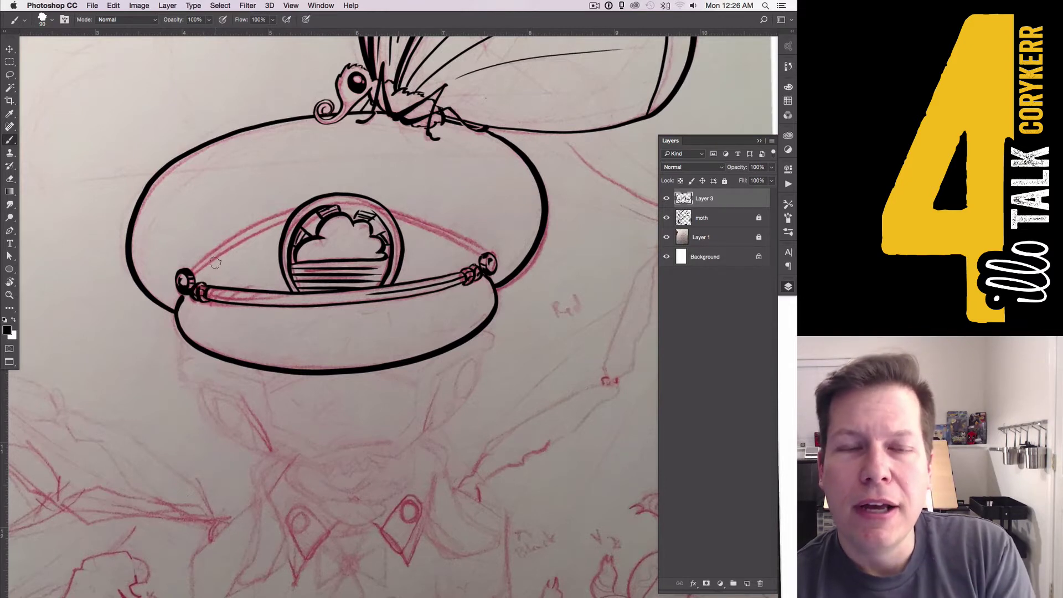
mouse_move(207, 293)
mouse_down()
mouse_move(272, 300)
mouse_move(207, 293)
mouse_move(241, 297)
mouse_up()
key(super+z)
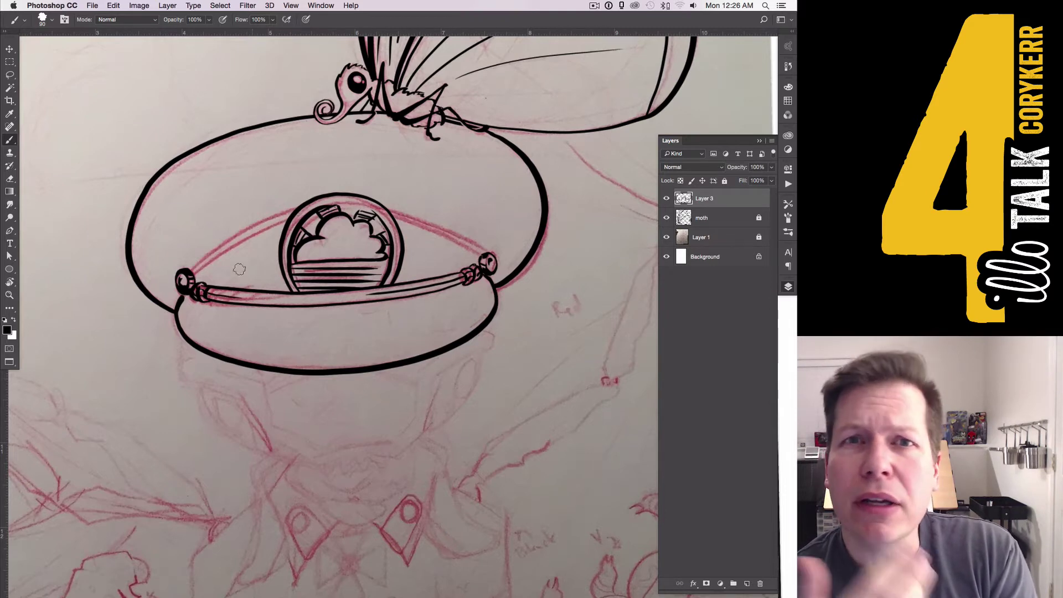
- Ink the double lines rising from the end buttons to the badge, and thicken the badge's left edge
mouse_move(189, 270)
mouse_down()
mouse_move(299, 206)
mouse_move(233, 246)
mouse_move(288, 217)
mouse_move(281, 404)
mouse_up()
key(r)
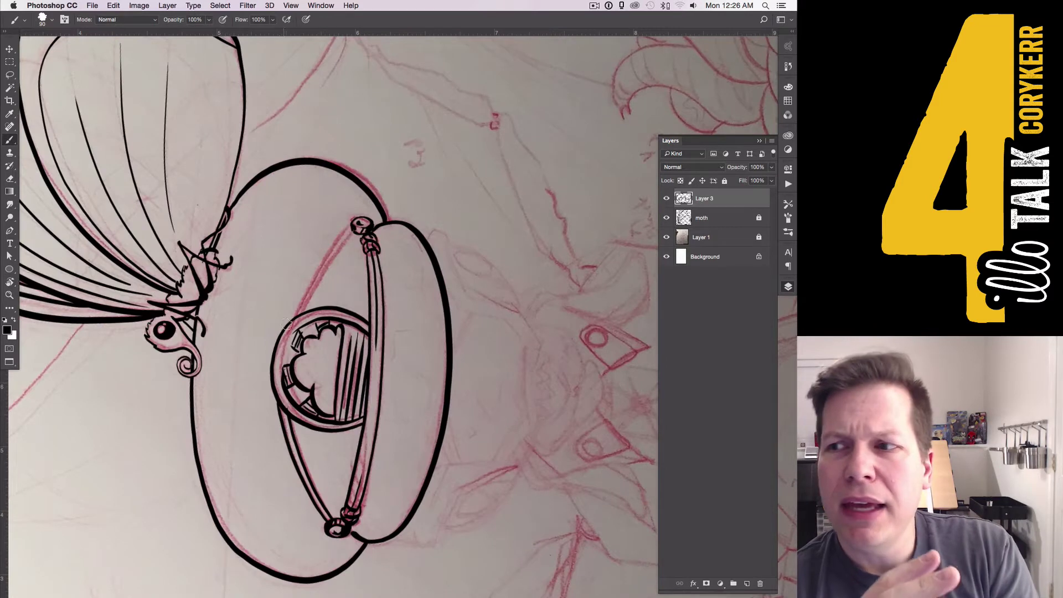
drag(287, 323, 350, 222)
key(super+z)
mouse_move(290, 320)
mouse_down()
mouse_move(347, 221)
mouse_move(316, 278)
mouse_move(408, 304)
mouse_move(402, 233)
mouse_move(421, 243)
mouse_up()
key(r)
mouse_move(192, 348)
mouse_down()
mouse_move(264, 254)
mouse_move(258, 264)
mouse_up()
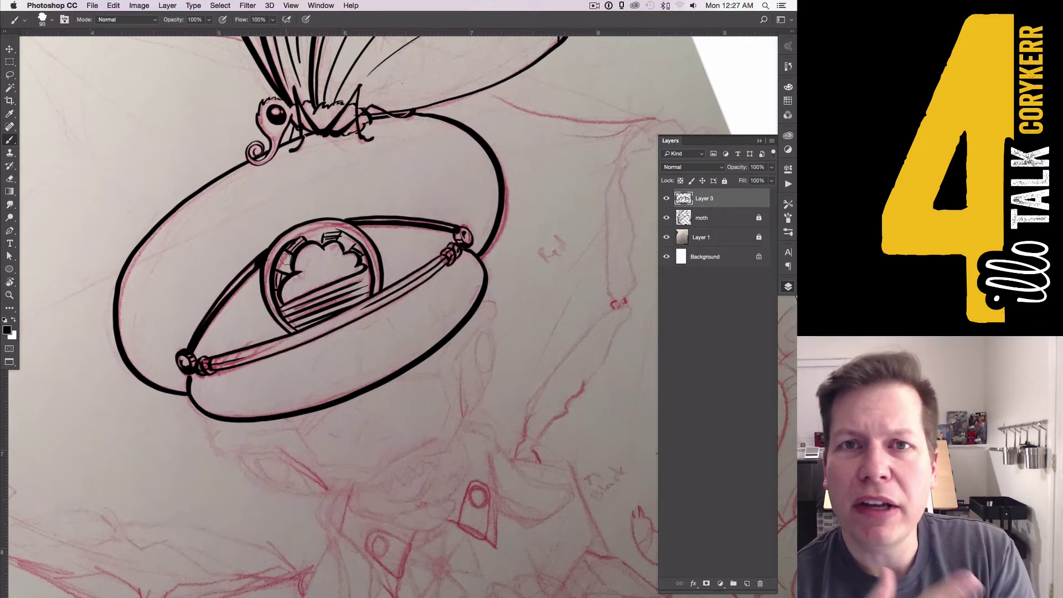
mouse_move(282, 338)
mouse_down()
mouse_move(259, 282)
mouse_move(282, 330)
mouse_up()
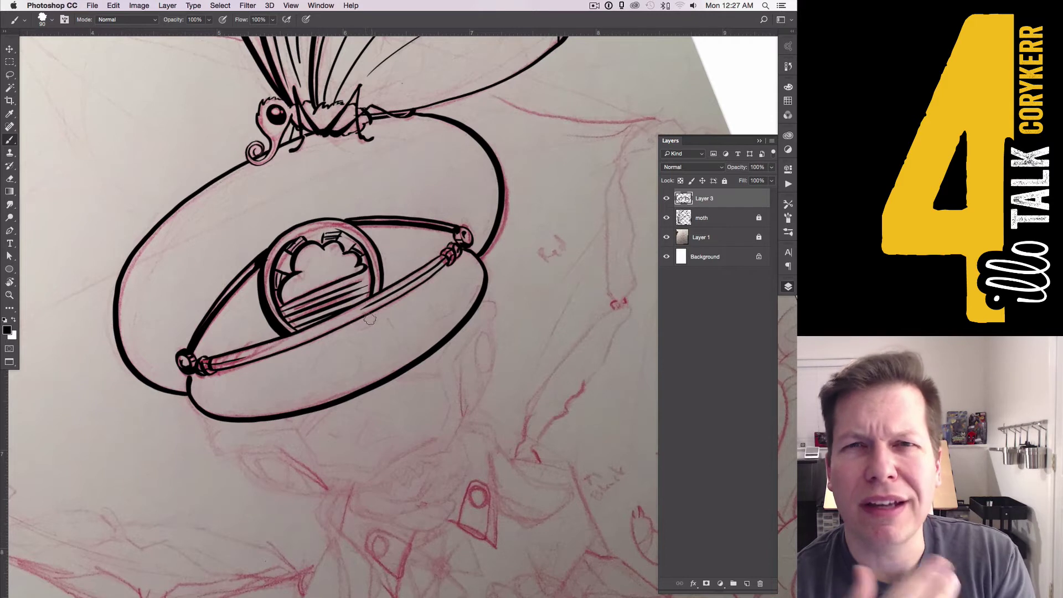
- Outline the highlight block on the visor's right half and fill the visor's right end and lower edge with black using Lasso selections
mouse_move(359, 323)
mouse_down()
mouse_move(384, 313)
mouse_move(410, 348)
mouse_move(374, 368)
mouse_move(468, 304)
mouse_move(427, 281)
mouse_move(360, 326)
mouse_move(416, 296)
mouse_up()
key(l)
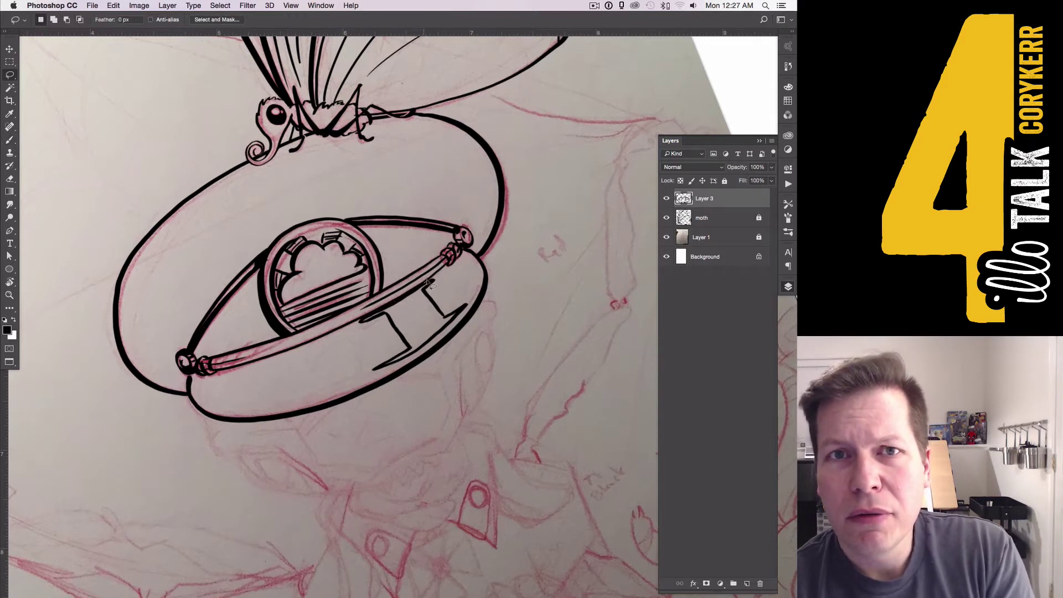
mouse_move(457, 256)
mouse_down()
mouse_move(484, 290)
mouse_move(454, 329)
mouse_move(458, 310)
mouse_move(445, 319)
mouse_move(441, 276)
mouse_up()
key(alt+BackSpace)
mouse_move(455, 324)
mouse_down()
mouse_move(377, 366)
mouse_move(372, 385)
mouse_move(412, 352)
mouse_up()
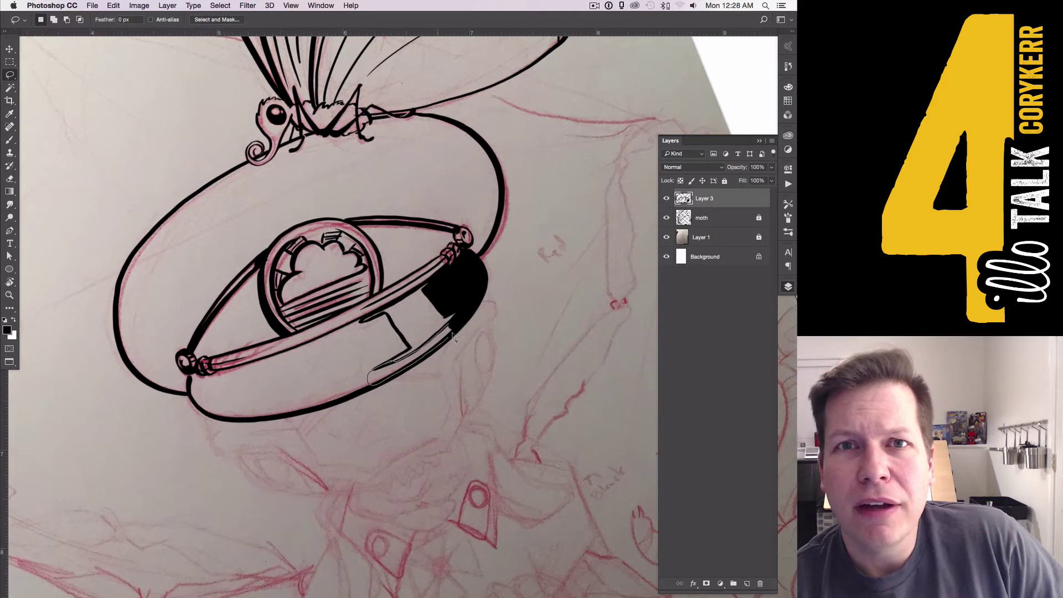
key(alt+BackSpace)
- Fill the remaining visor area from the highlight block to the left end with black using Lasso selections
drag(361, 324, 328, 340)
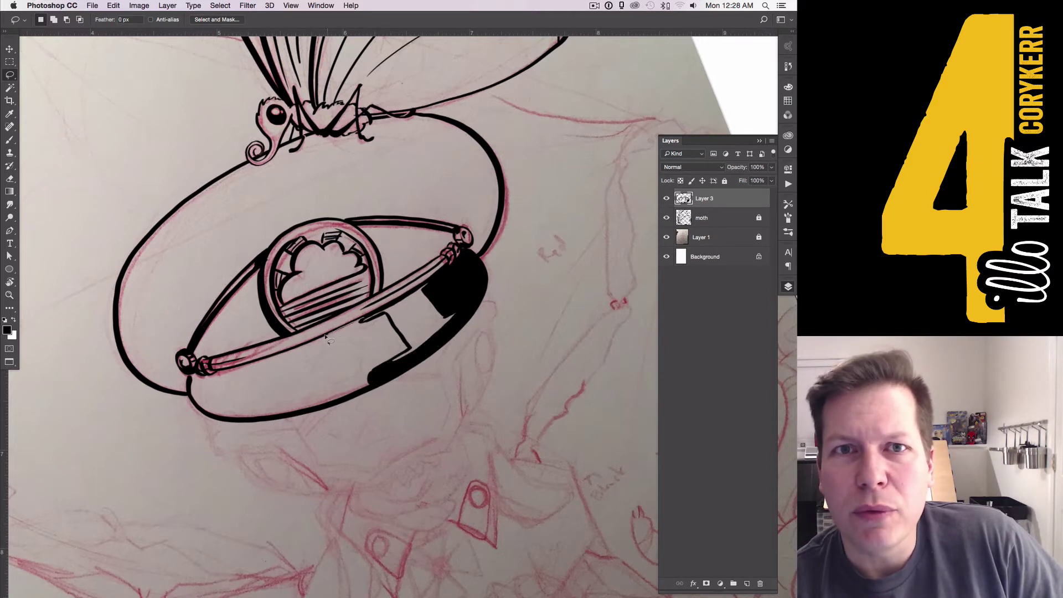
mouse_move(317, 414)
mouse_down()
mouse_move(361, 392)
mouse_move(409, 349)
mouse_move(387, 315)
mouse_move(363, 322)
mouse_up()
key(alt+BackSpace)
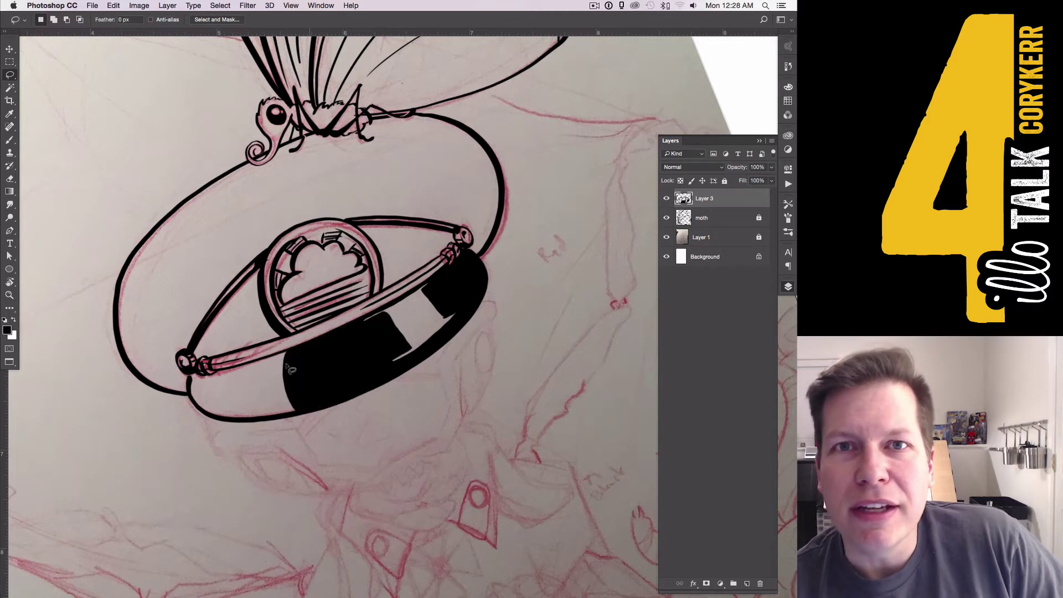
mouse_move(204, 379)
mouse_down()
mouse_move(274, 356)
mouse_move(302, 375)
mouse_move(295, 414)
mouse_move(228, 422)
mouse_move(193, 388)
mouse_up()
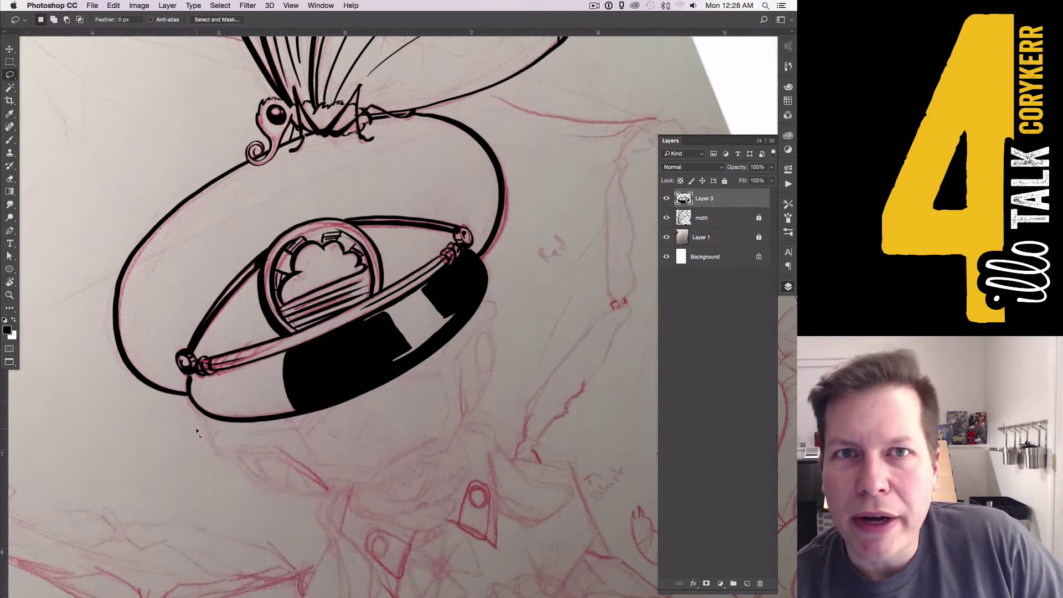
key(alt+BackSpace)
- Erase thin highlight streaks along the lower right edge of the black visor
key(e)
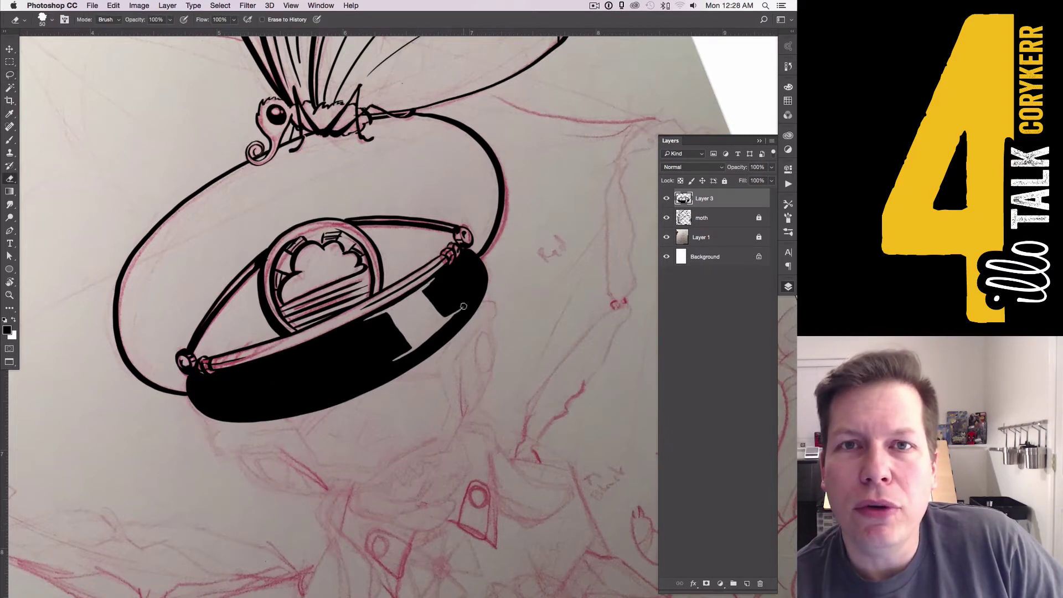
drag(424, 340, 377, 366)
drag(467, 306, 365, 384)
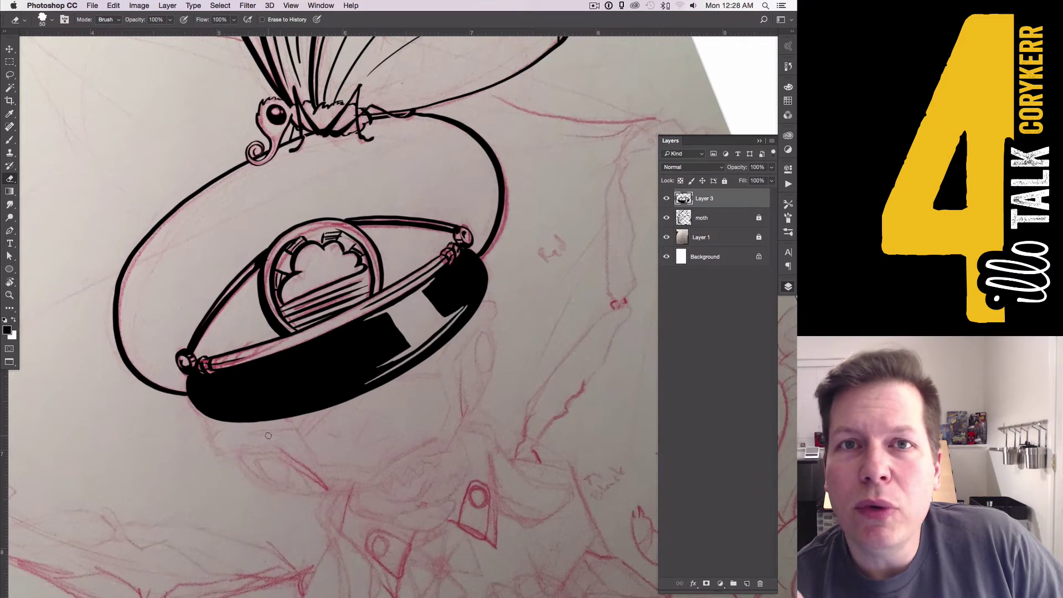
- Ink the outline of the captain's head below the visor with the Brush, including the jaw and the right eye
key(b)
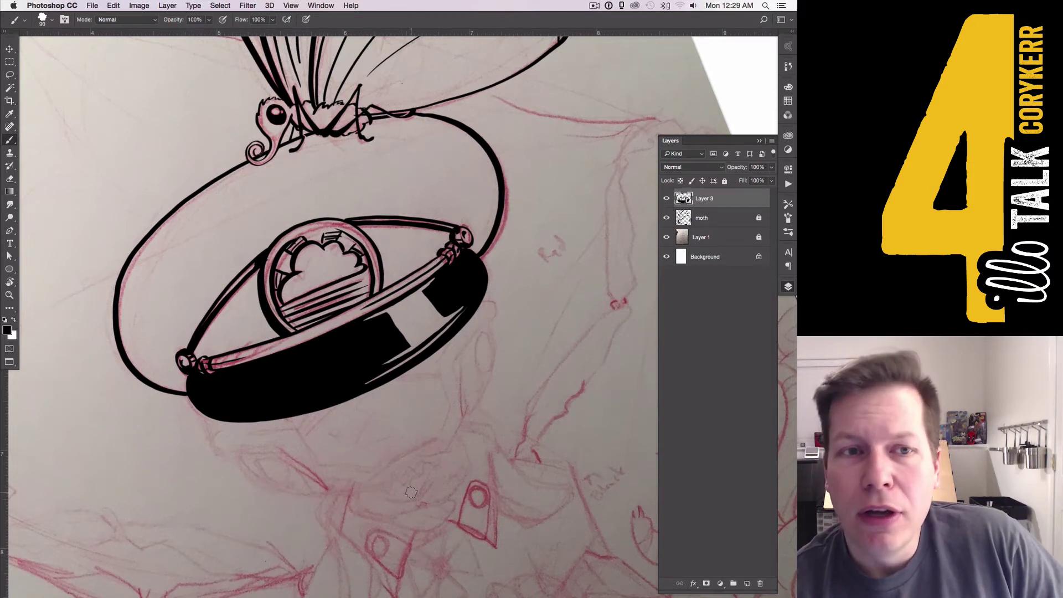
key(super+minus)
drag(523, 433, 461, 370)
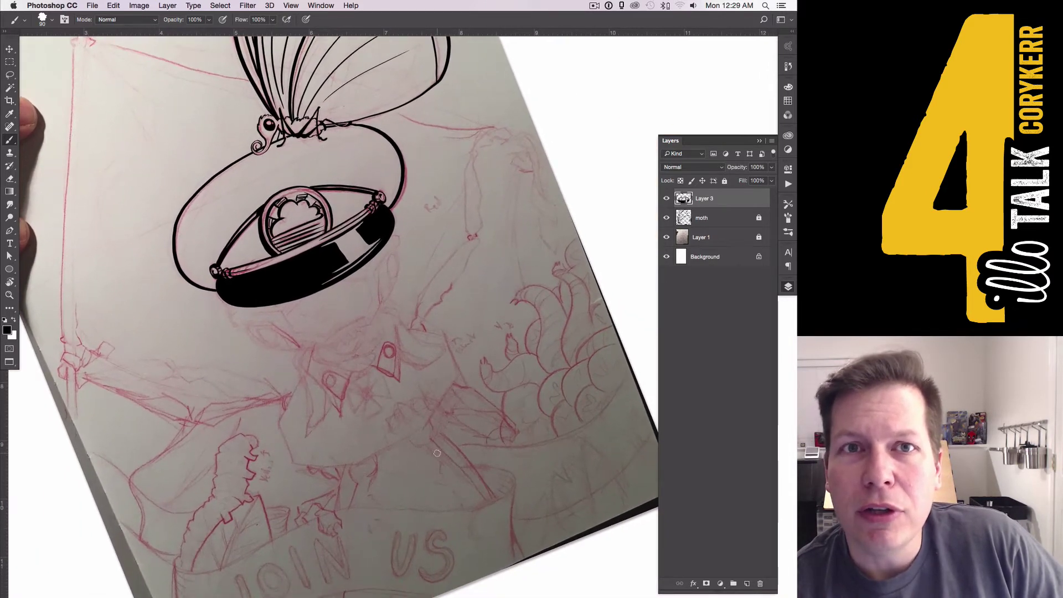
drag(445, 423, 433, 389)
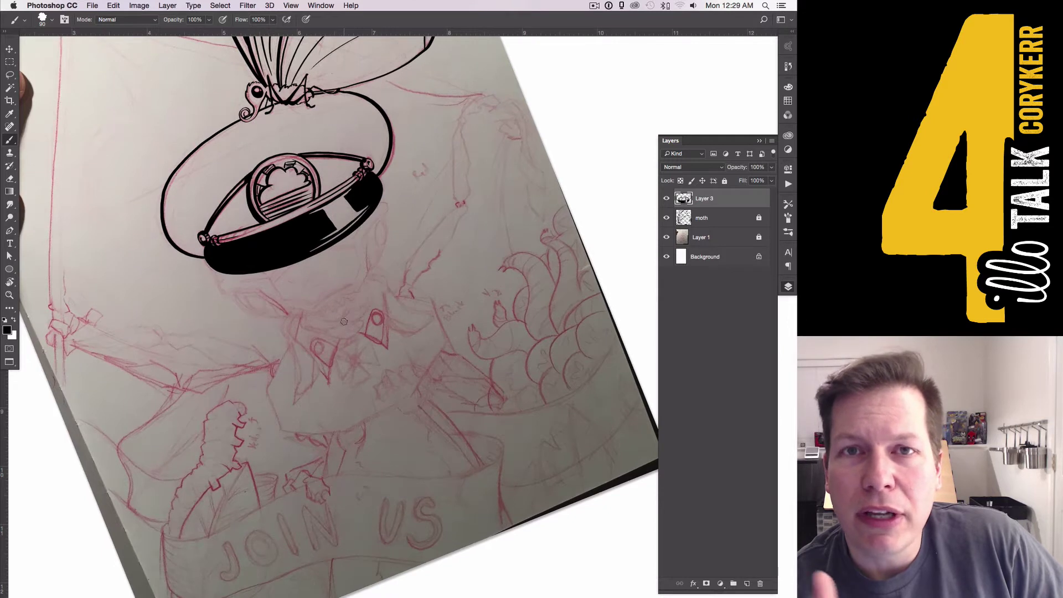
mouse_move(290, 316)
mouse_down()
mouse_move(270, 298)
mouse_move(225, 289)
mouse_move(212, 267)
mouse_up()
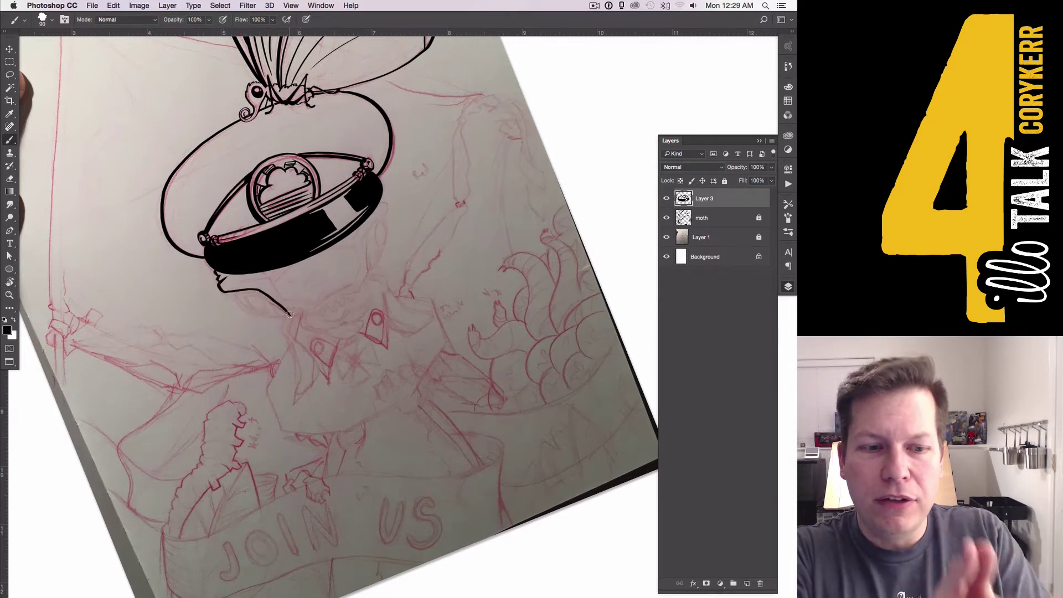
mouse_move(289, 314)
mouse_down()
mouse_move(363, 288)
mouse_move(370, 232)
mouse_move(386, 207)
mouse_move(388, 233)
mouse_move(362, 269)
mouse_move(267, 314)
mouse_move(227, 292)
mouse_up()
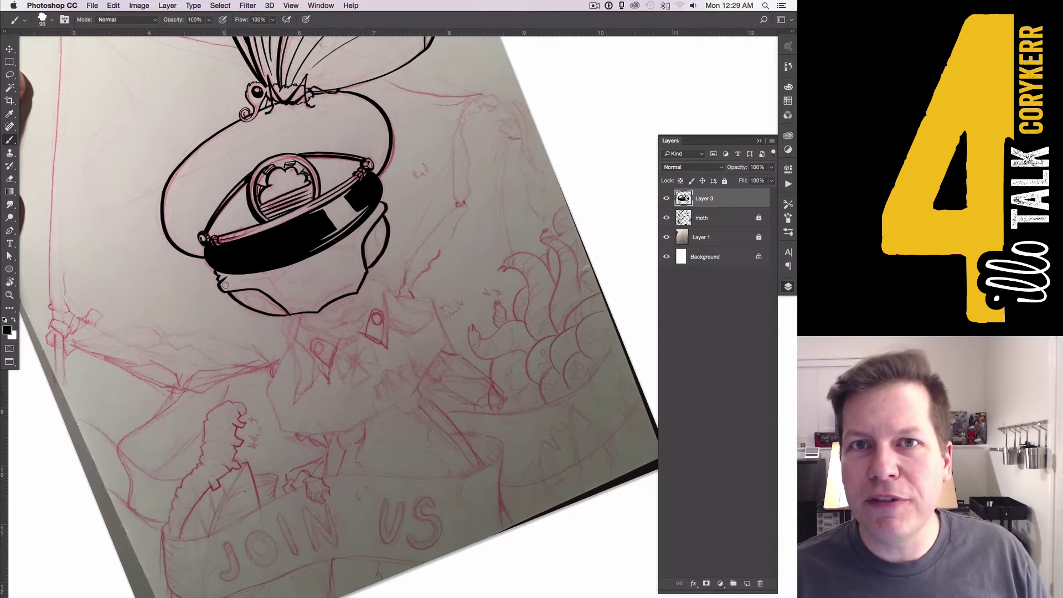
- Undo the last stroke and ink the outline of the eye on the left side of the captain's head
key(super+z)
key(r)
drag(468, 218, 479, 347)
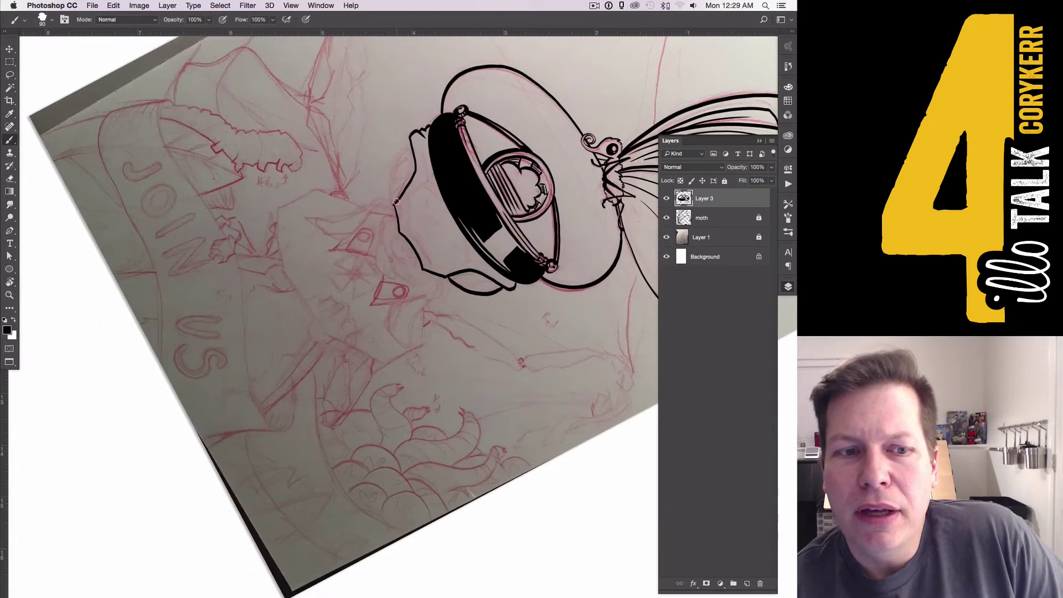
drag(395, 200, 399, 157)
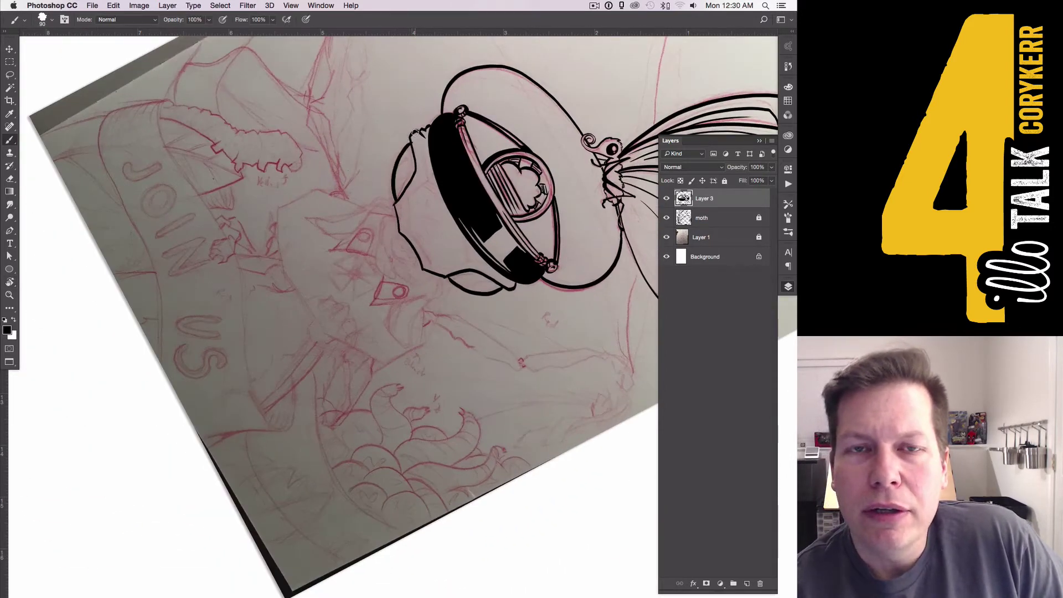
- Ink highlight shapes inside the captain's right eye and fill the area around them with black using the Paint Bucket
mouse_move(492, 282)
mouse_down()
mouse_move(464, 283)
mouse_move(482, 282)
mouse_up()
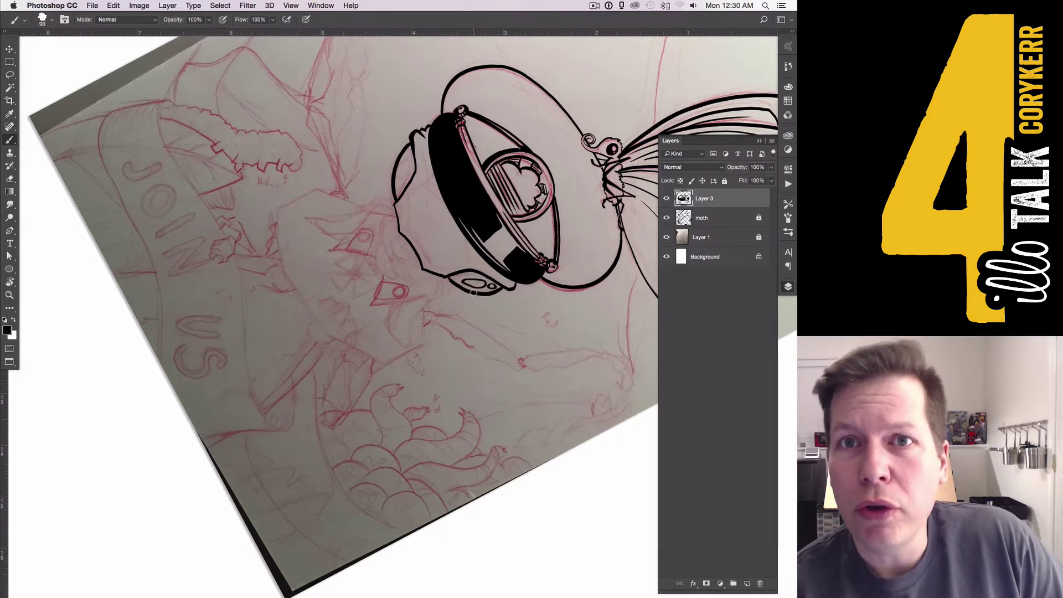
key(g)
key(shift+g)
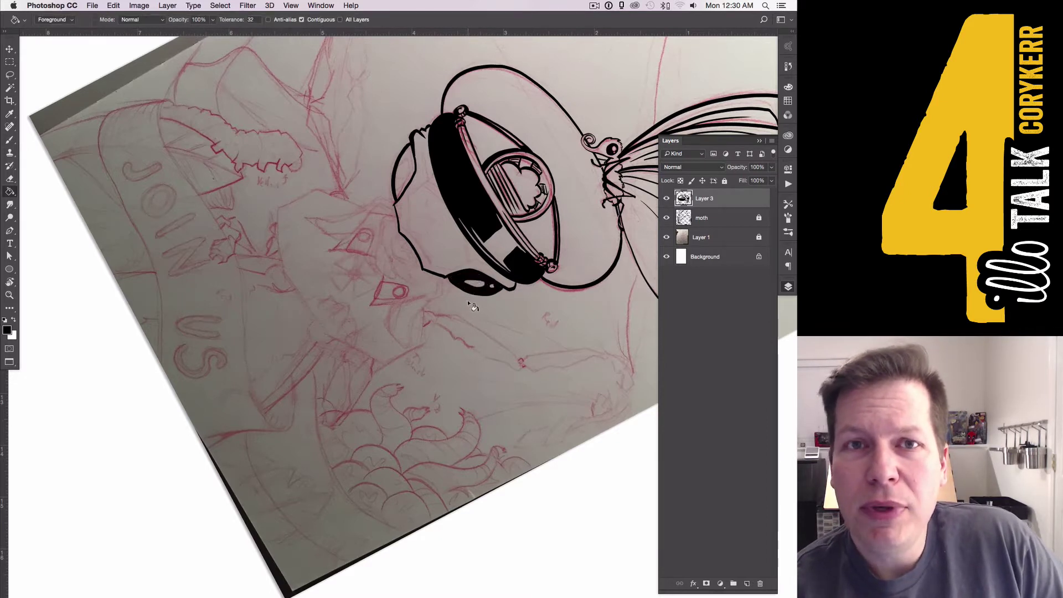
key(e)
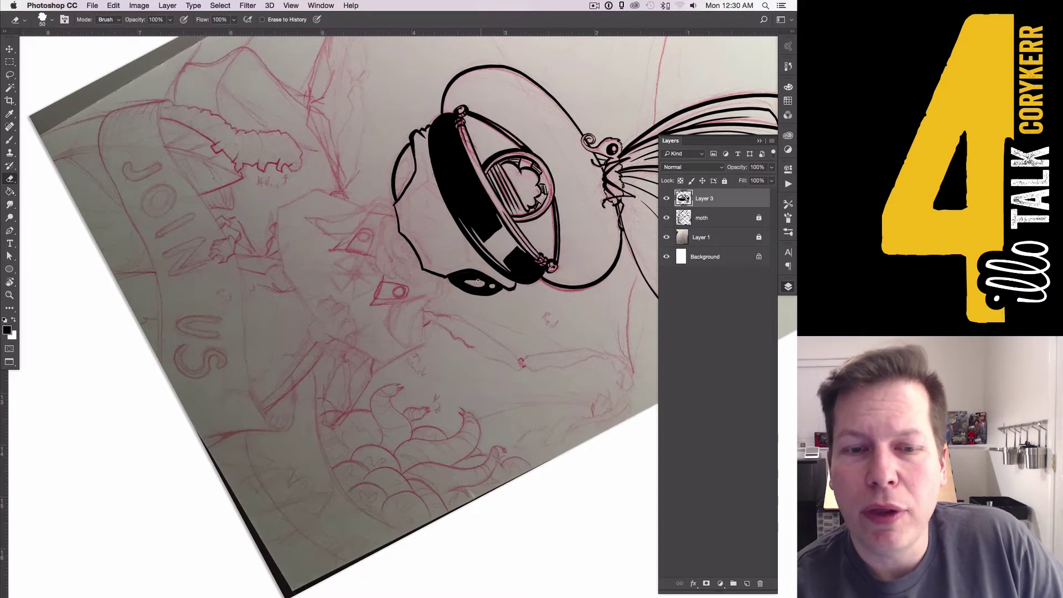
- Undo the black fill and the highlight shapes inside the captain's right eye
key(alt+super+z)
key(alt+super+z)
key(alt+super+z)
key(alt+super+z)
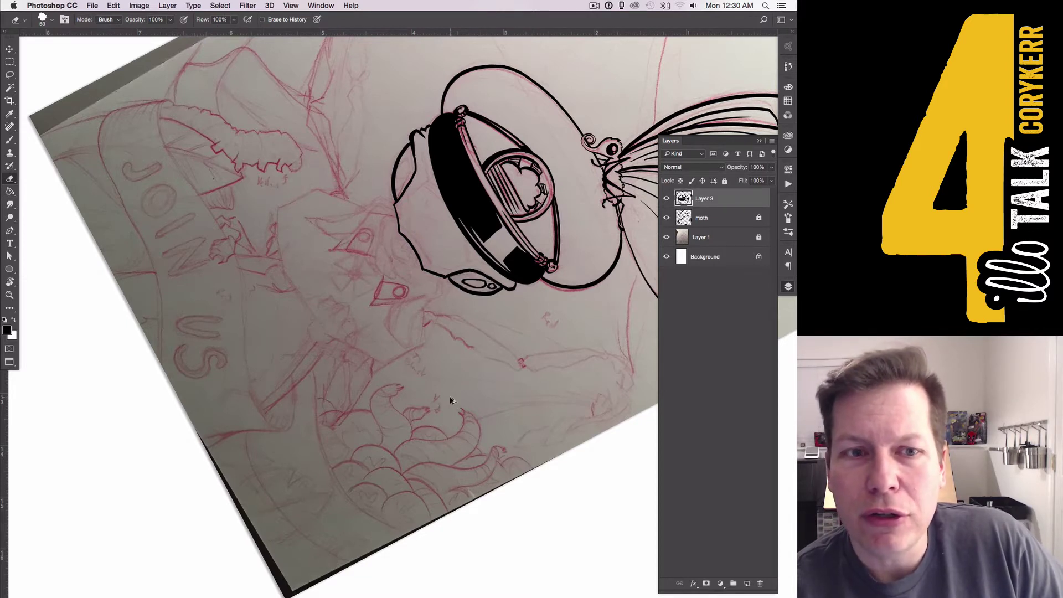
- Rotate the canvas so the captain's head is nearly upright and ink the black shadow shapes across the face with the Brush
key(b)
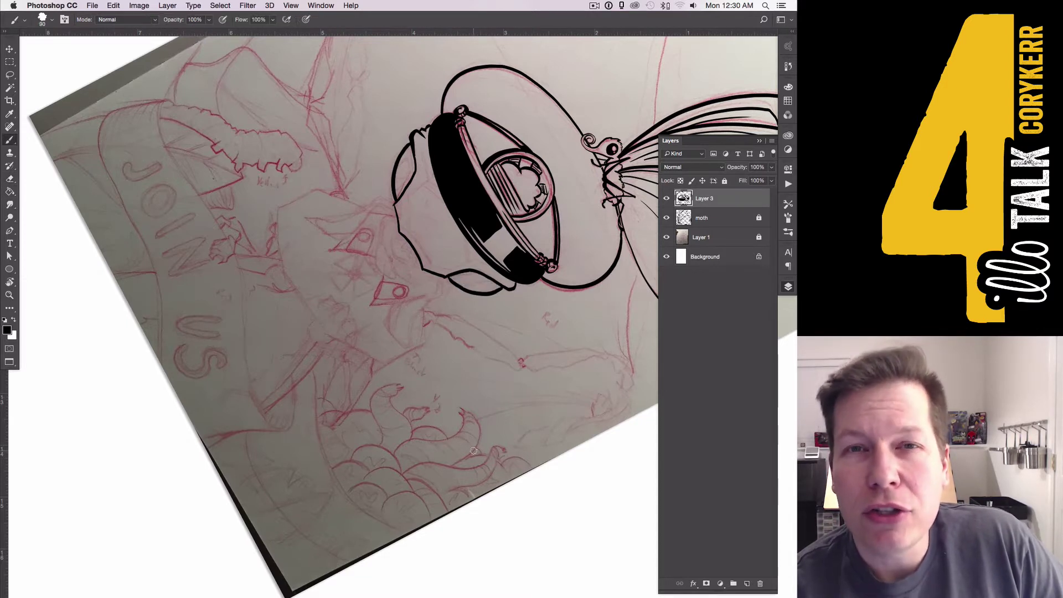
key(r)
mouse_move(567, 368)
mouse_down()
mouse_move(555, 225)
mouse_move(471, 153)
mouse_up()
drag(313, 298, 361, 276)
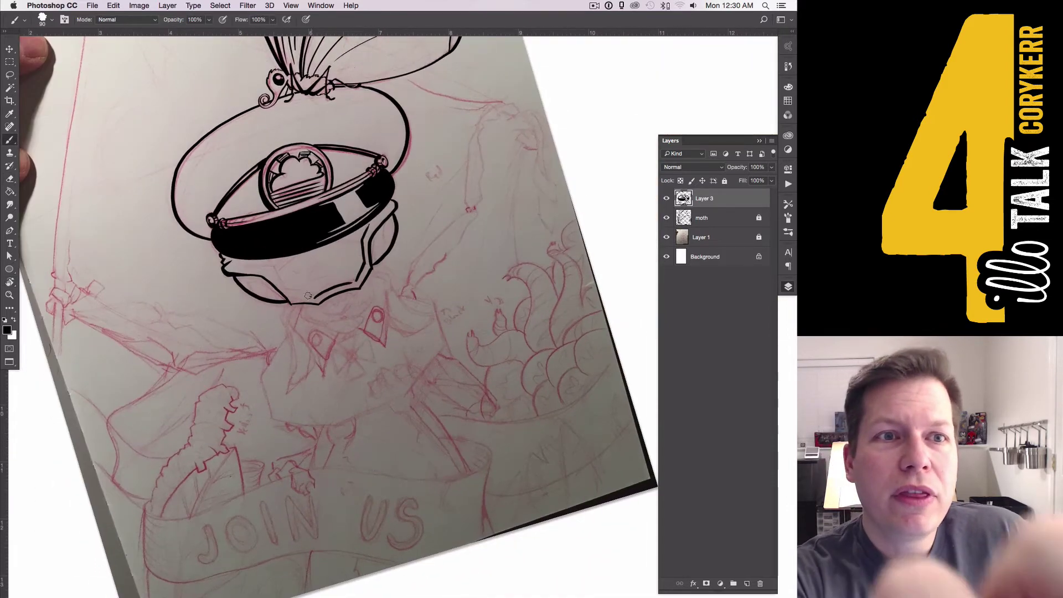
mouse_move(293, 295)
mouse_down()
mouse_move(255, 265)
mouse_move(329, 253)
mouse_move(309, 294)
mouse_move(287, 268)
mouse_up()
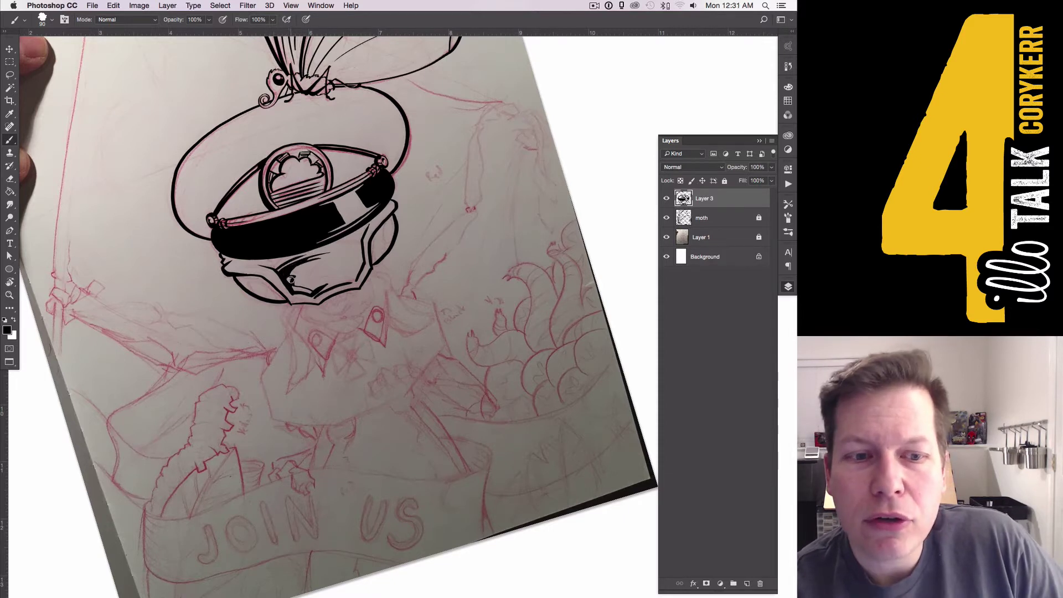
mouse_move(296, 285)
mouse_down()
mouse_move(312, 293)
mouse_move(304, 292)
mouse_up()
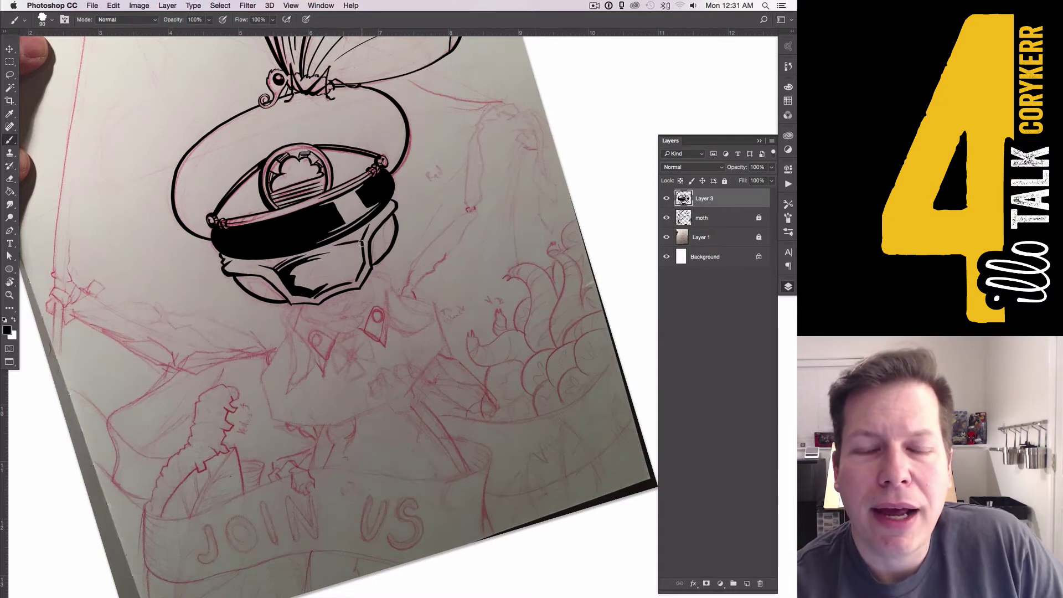
- Ink the heavy black shading around both eyes and the pointed outline of the first mandible below the face
drag(361, 244, 361, 266)
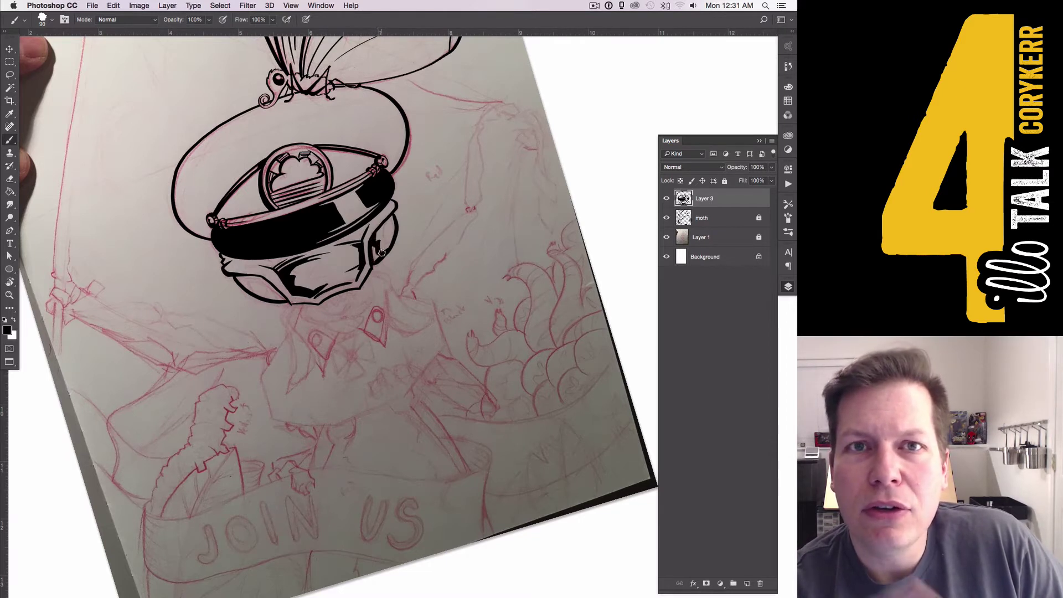
drag(377, 253, 373, 262)
mouse_move(285, 294)
mouse_down()
mouse_move(248, 280)
mouse_move(245, 288)
mouse_up()
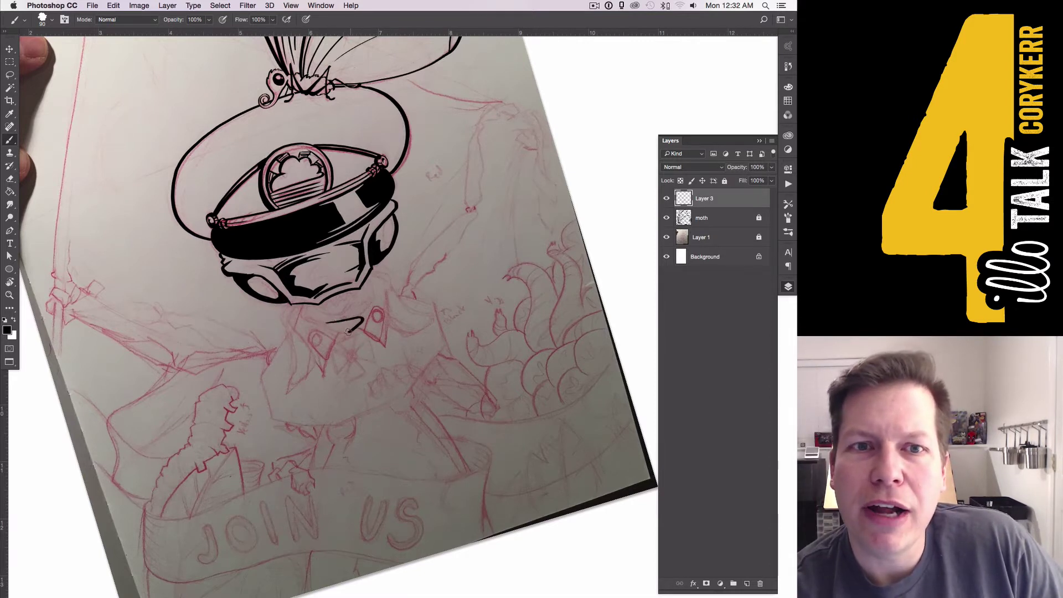
drag(348, 331, 326, 323)
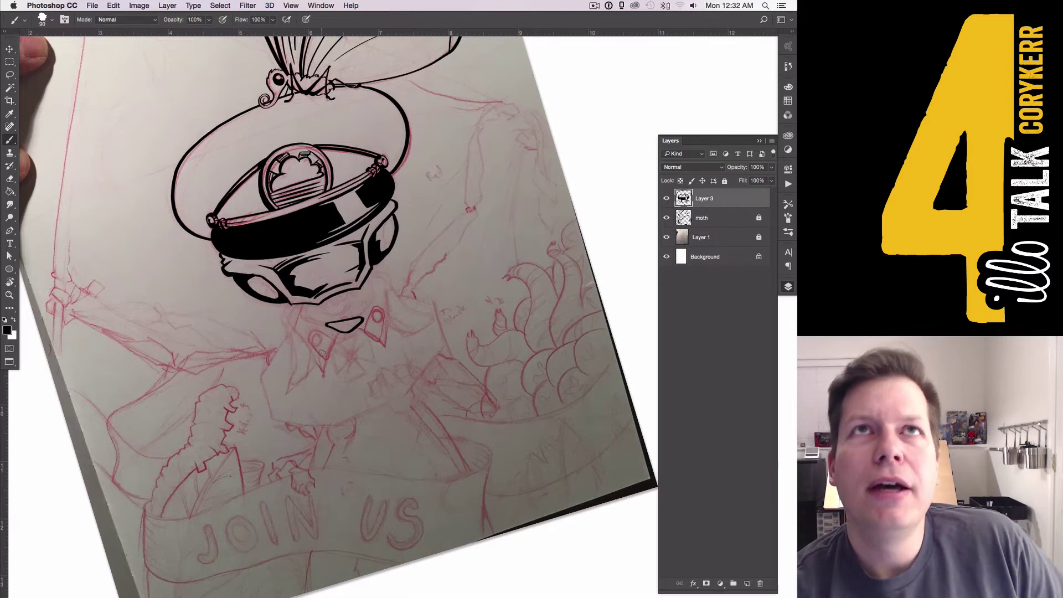
- Switch to Illustrator and examine the mouth and mandibles of the coloured insect head in the officer's cap as reference
key(super+Tab)
key(super+Tab)
key(super+Tab)
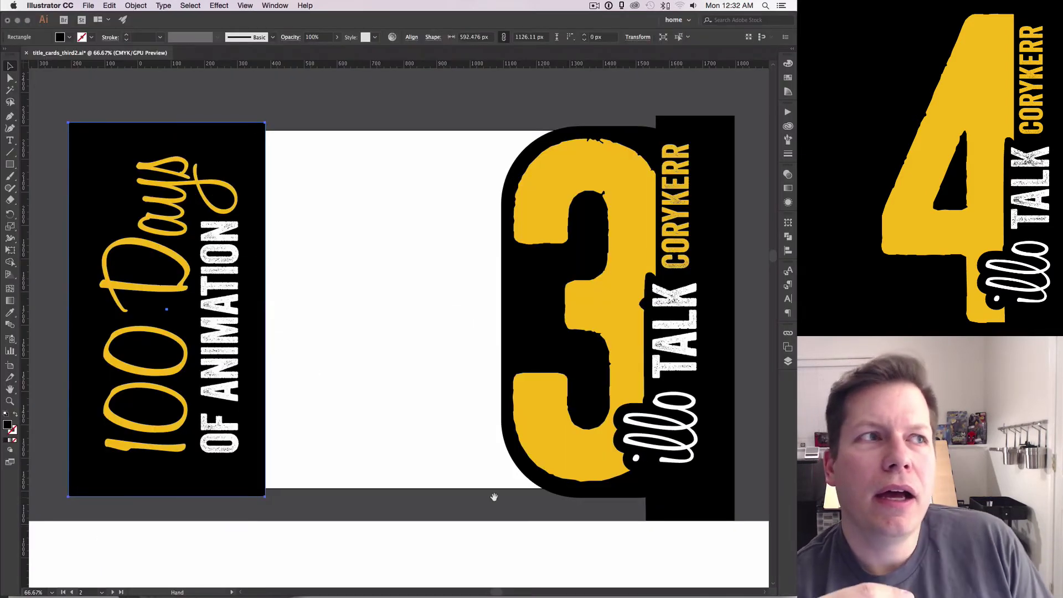
drag(494, 497, 116, 344)
drag(642, 456, 419, 361)
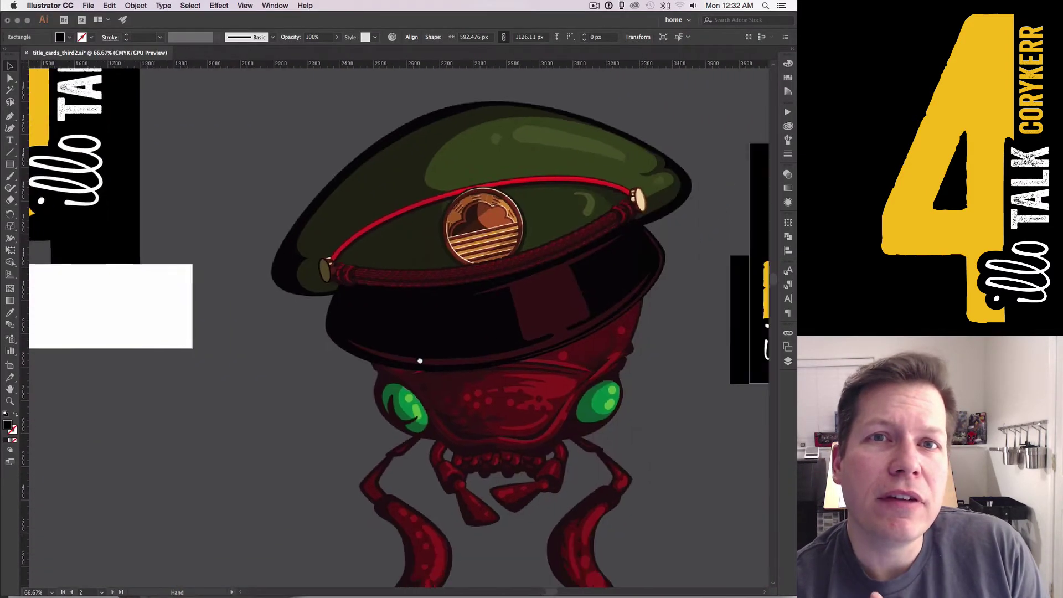
key(super+0)
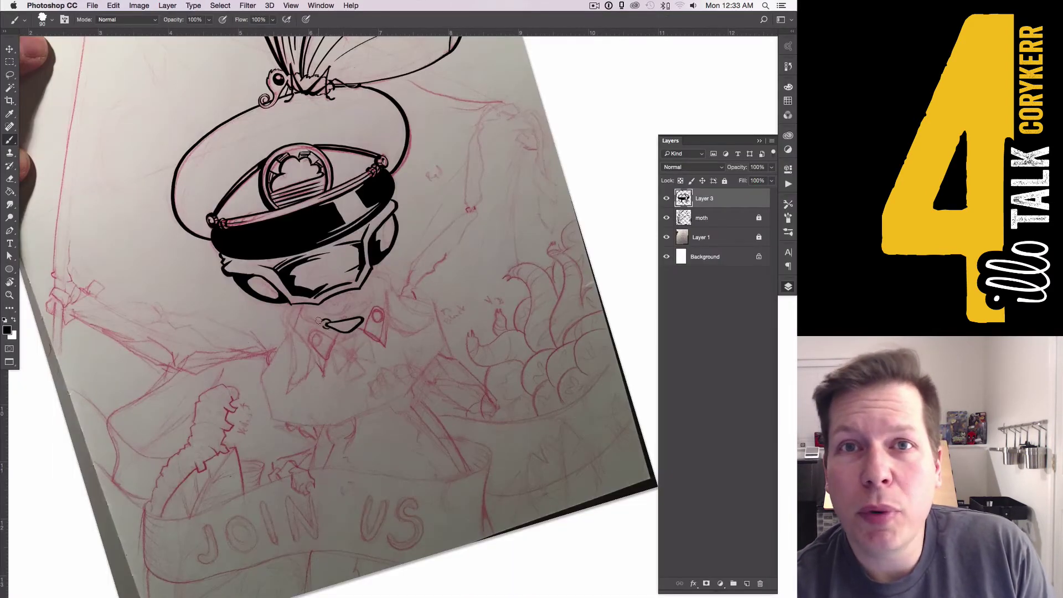
- Back in Photoshop, ink the upper joint and black shading of the first mandible and touch it up with the Eraser
mouse_move(323, 320)
mouse_down()
mouse_move(306, 319)
mouse_move(304, 304)
mouse_move(308, 318)
mouse_up()
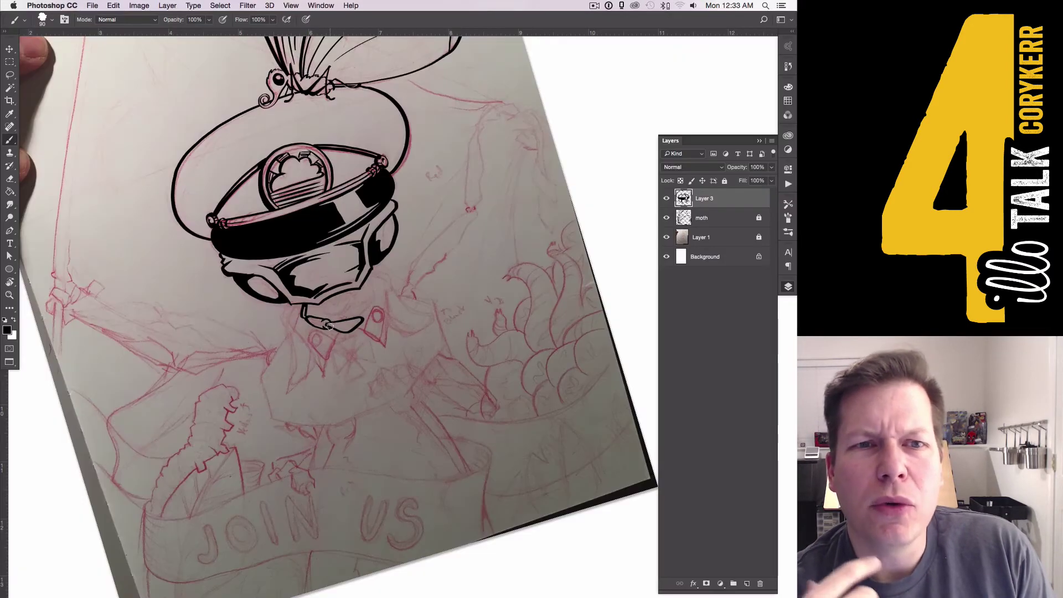
mouse_move(346, 328)
mouse_down()
mouse_move(359, 320)
mouse_move(319, 327)
mouse_up()
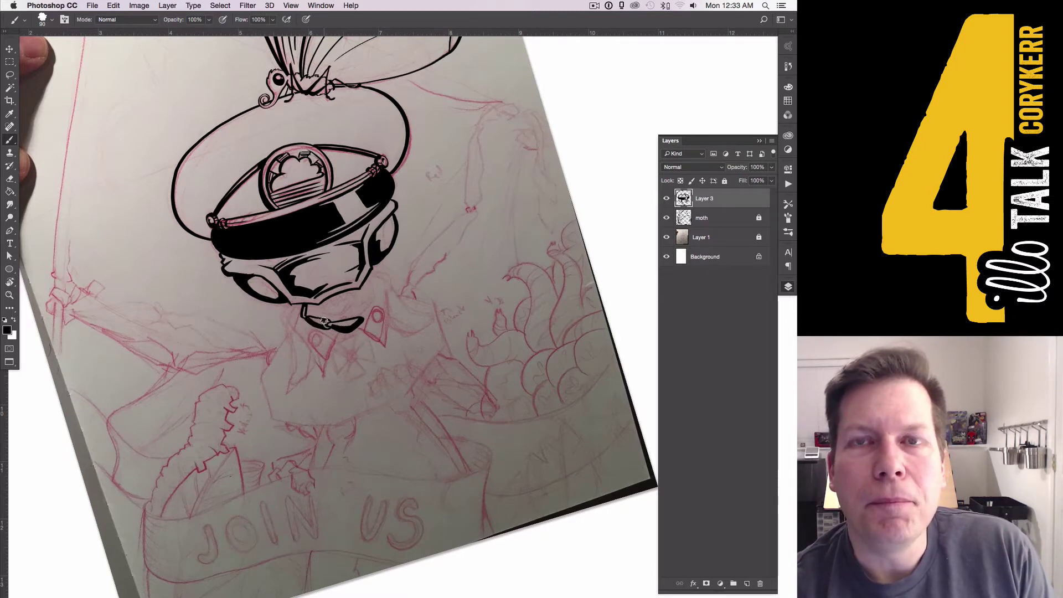
key(e)
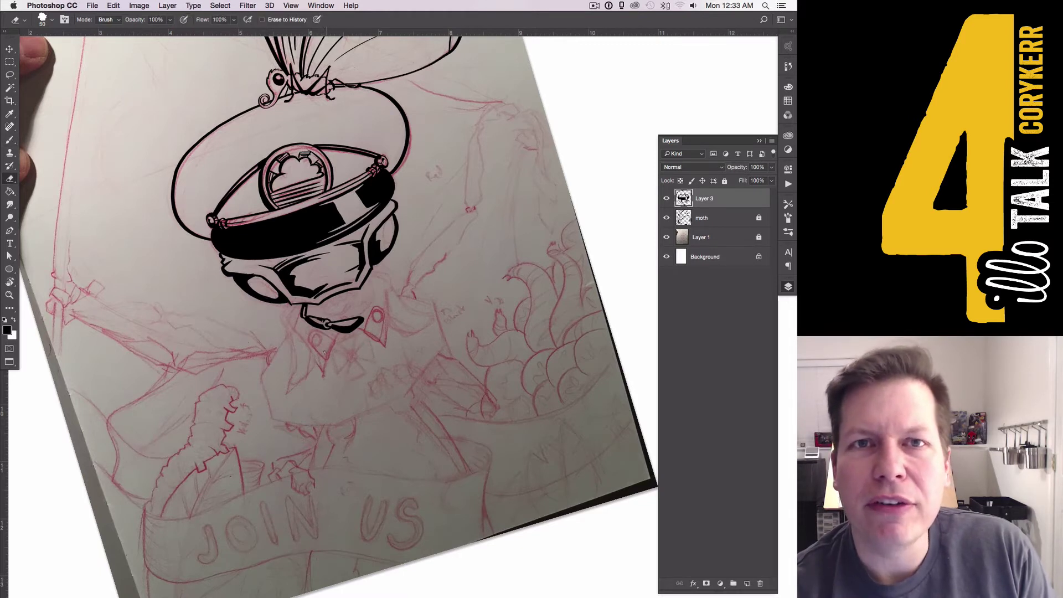
key(b)
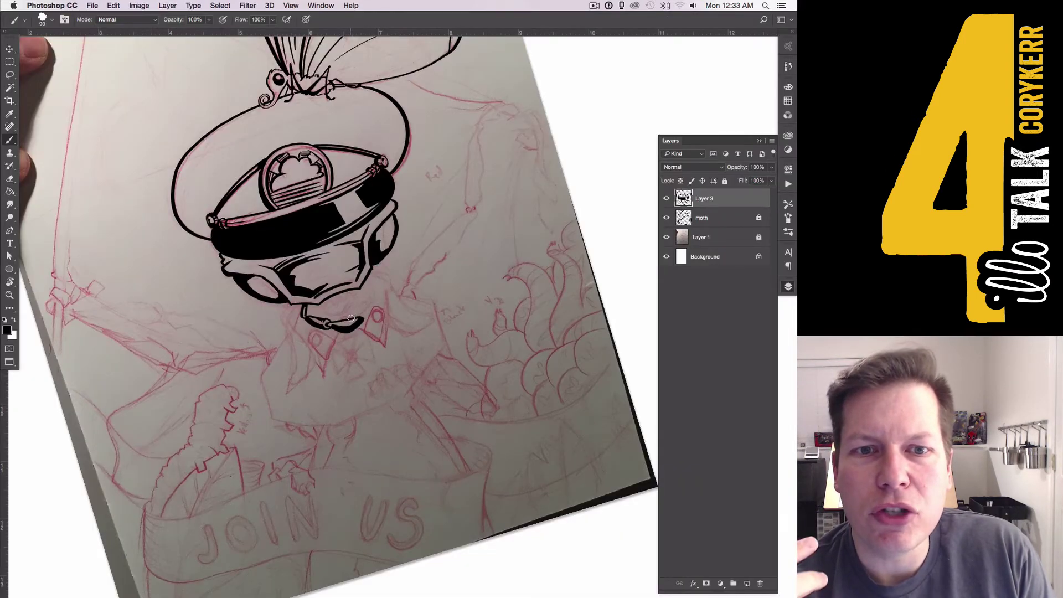
- Ink the second mandible on the right side of the mouth, with black shading and its connection to the face
mouse_move(351, 317)
mouse_down()
mouse_move(357, 302)
mouse_move(366, 325)
mouse_move(358, 307)
mouse_move(370, 316)
mouse_move(357, 344)
mouse_up()
key(super+z)
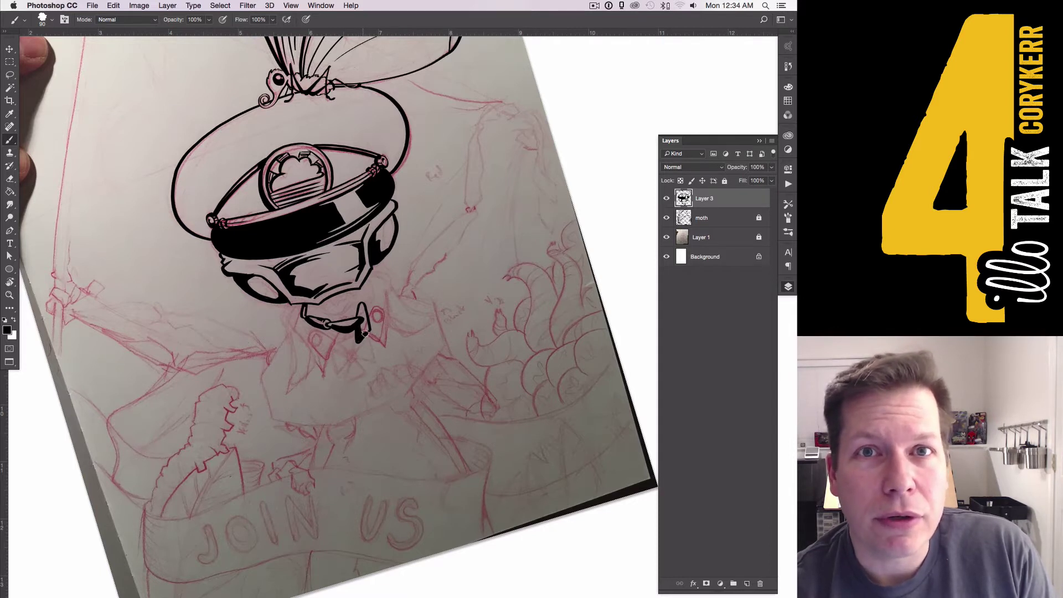
drag(364, 332, 357, 307)
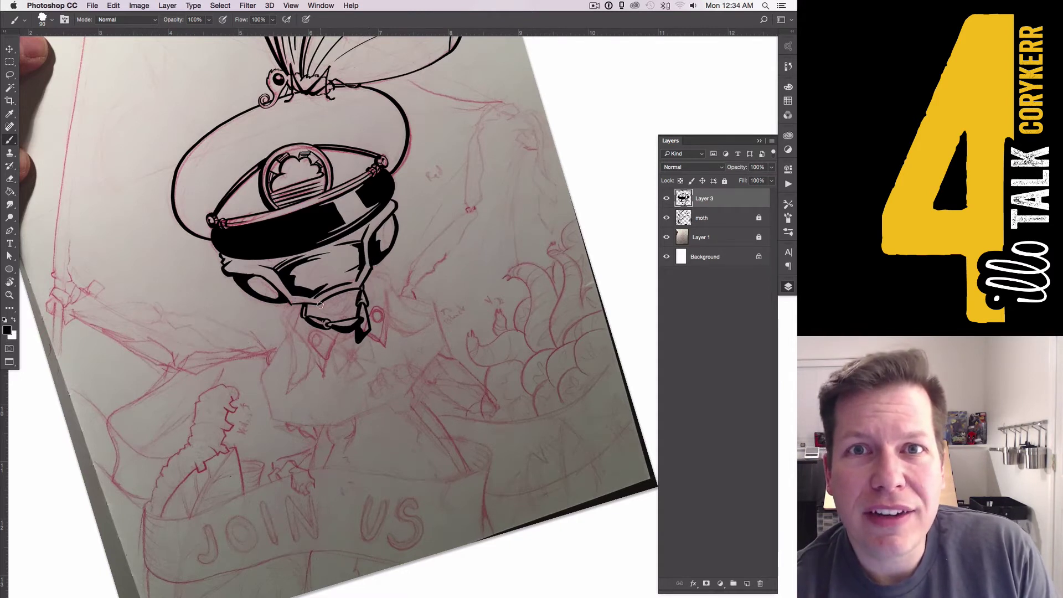
drag(326, 305, 353, 299)
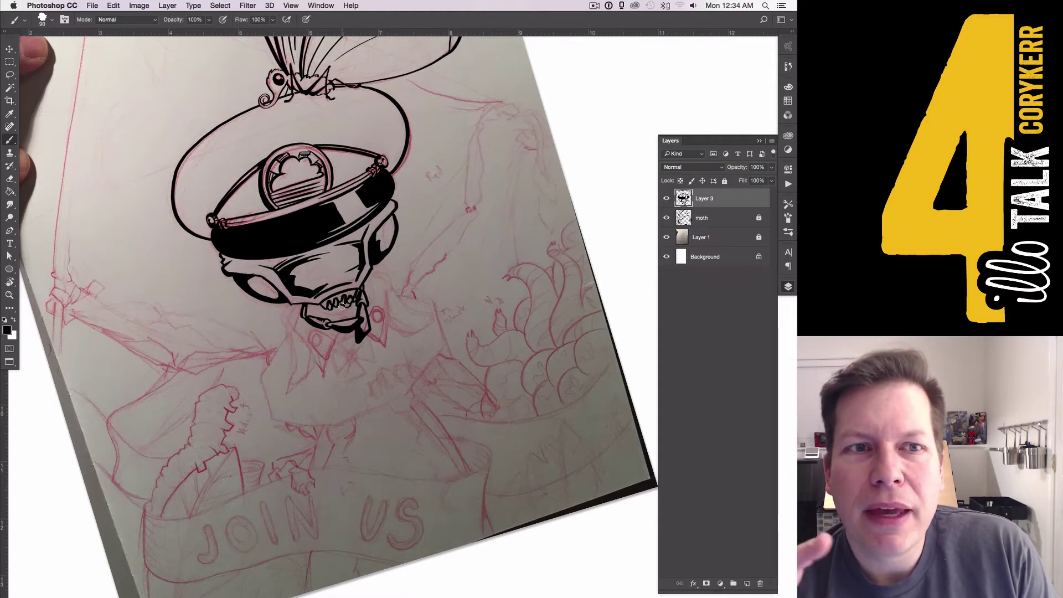
drag(341, 303, 330, 307)
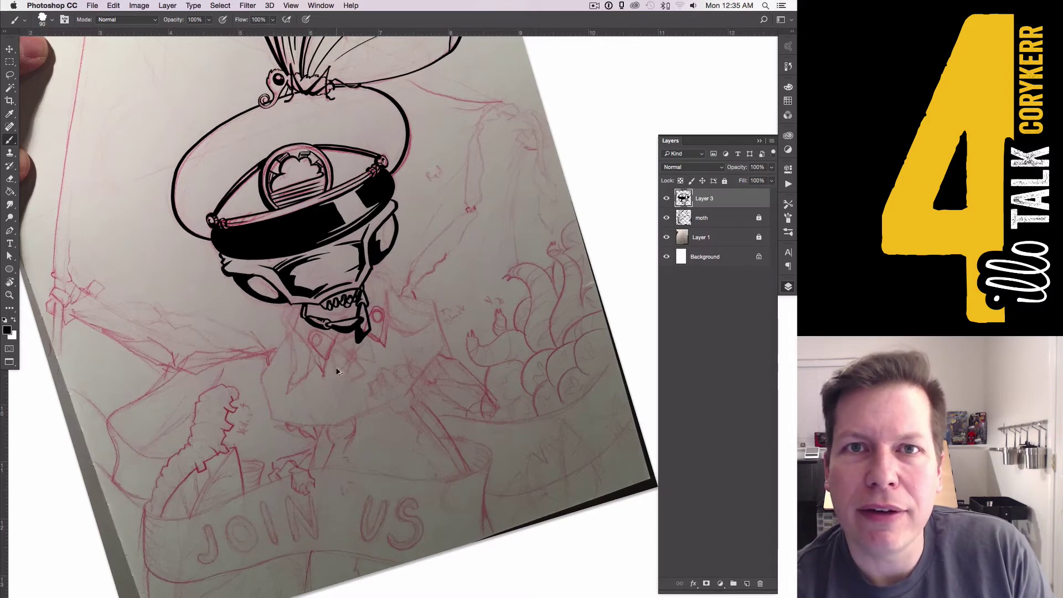
key(super+alt+z)
key(super+alt+z)
key(super+alt+z)
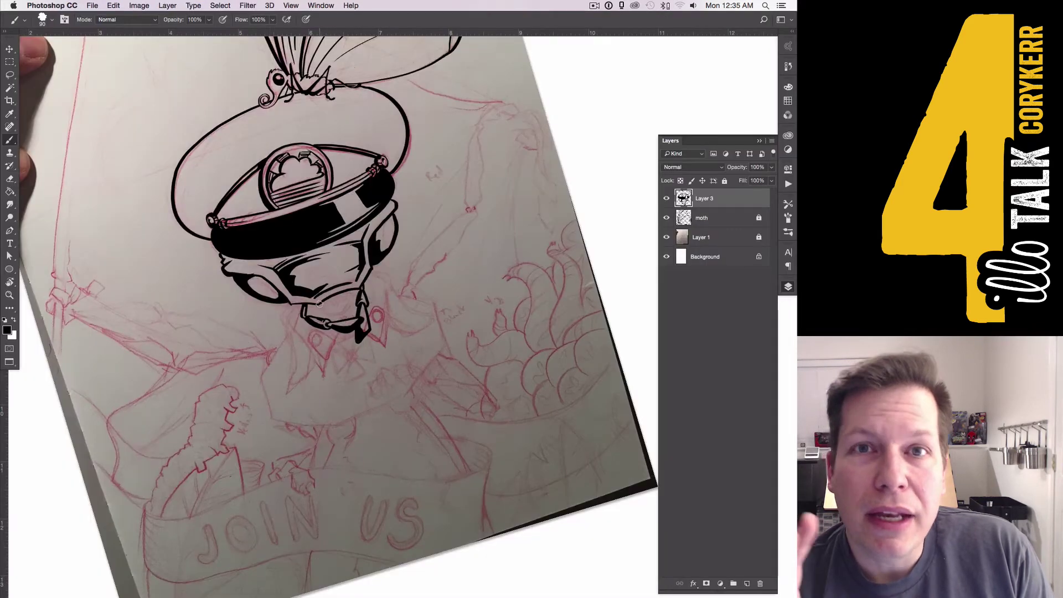
- Ink rows of pointed teeth in the mouth between the two mandibles
mouse_move(320, 304)
mouse_down()
mouse_move(350, 280)
mouse_move(355, 300)
mouse_move(347, 286)
mouse_move(339, 311)
mouse_up()
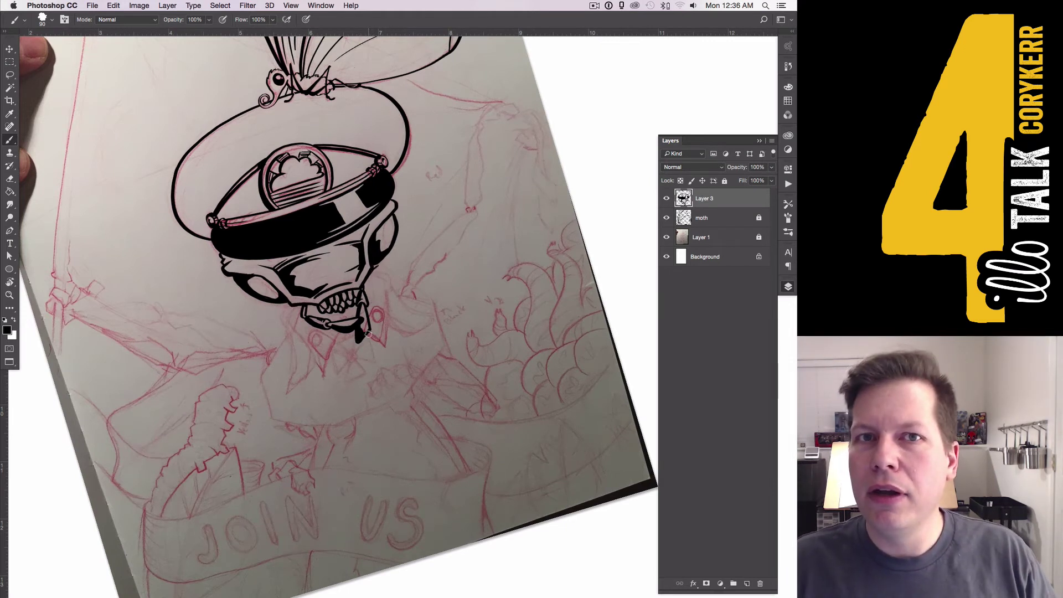
key(e)
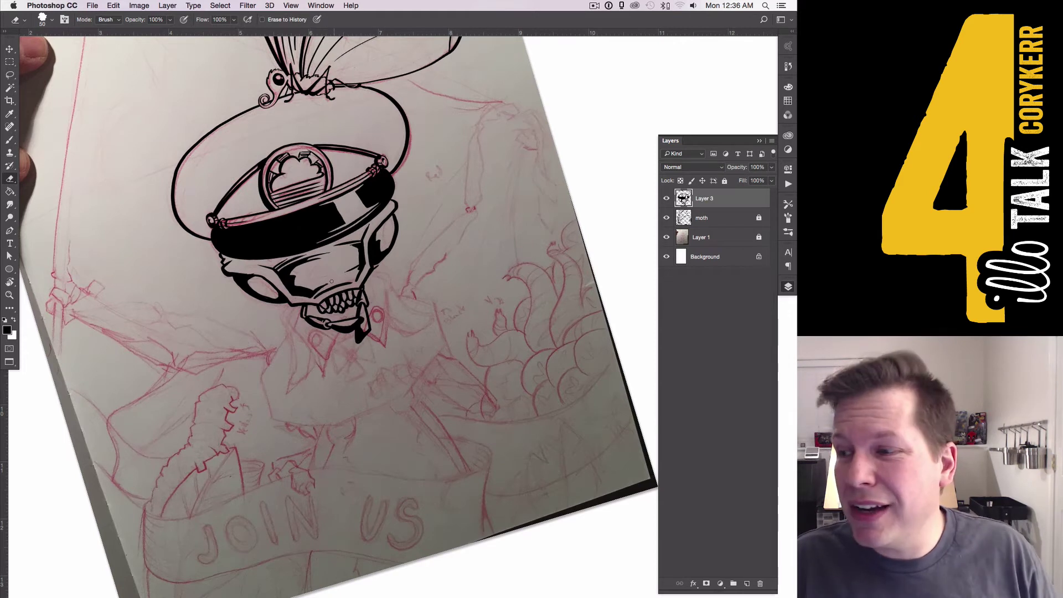
key(b)
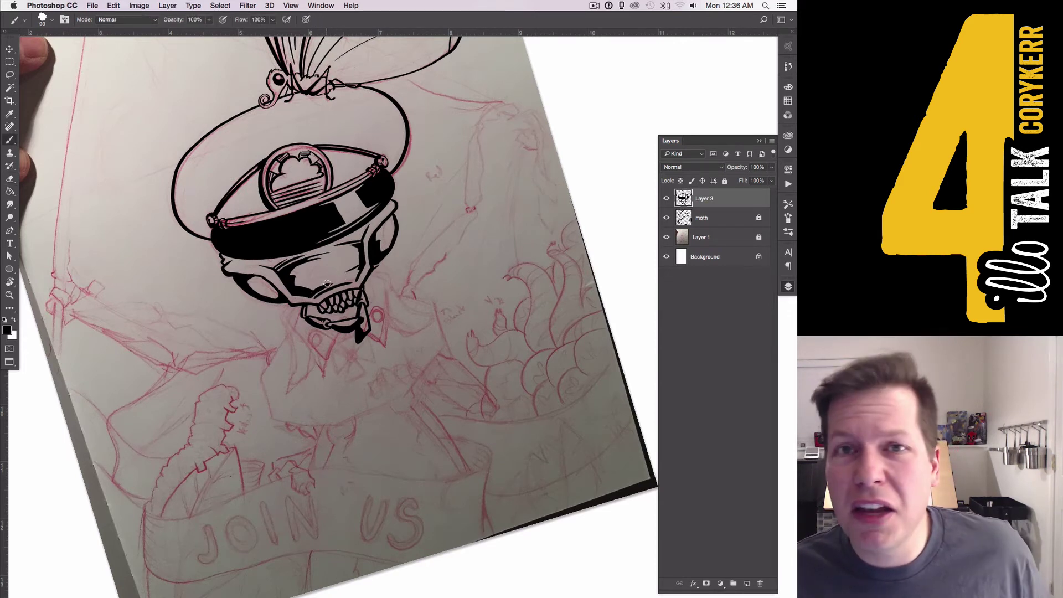
key(e)
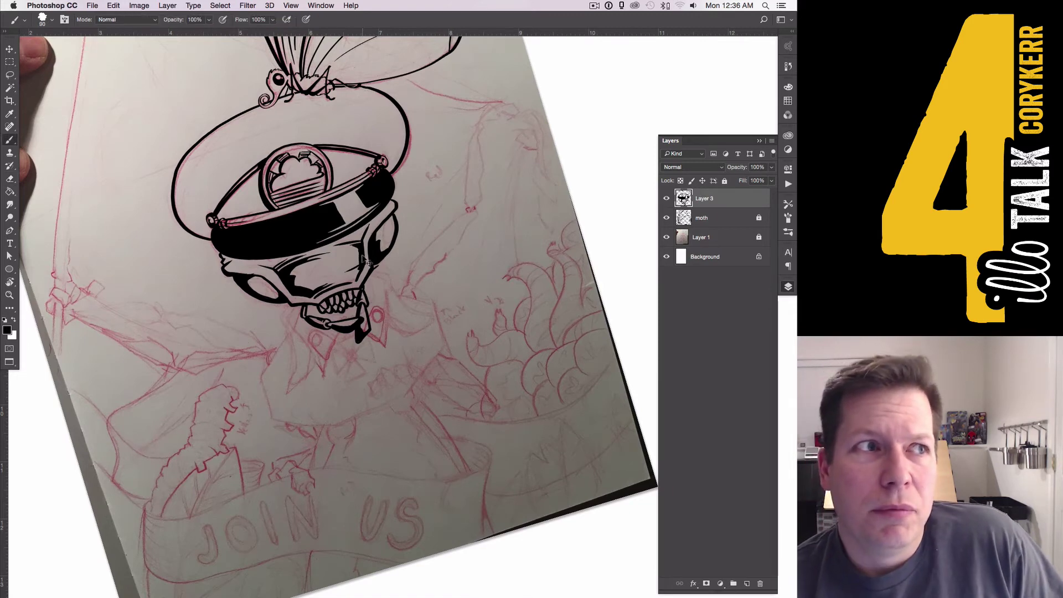
- Ink the jointed feelers with curved, pointed ends hanging from both sides of the captain's jaw
key(super+Tab)
key(super+Tab)
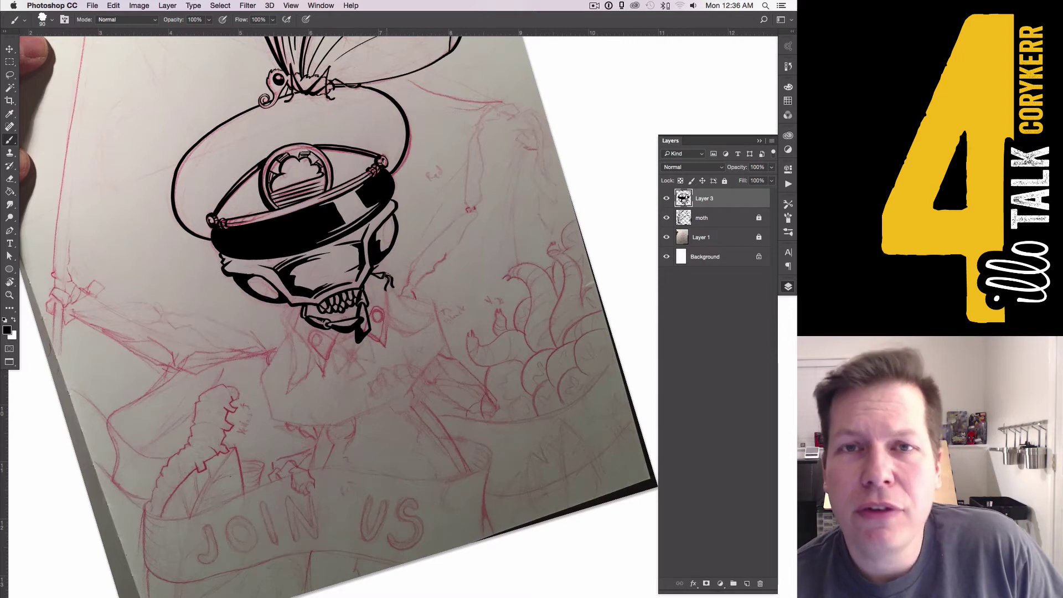
mouse_move(392, 289)
mouse_down()
mouse_move(392, 324)
mouse_move(422, 328)
mouse_move(427, 313)
mouse_move(390, 284)
mouse_up()
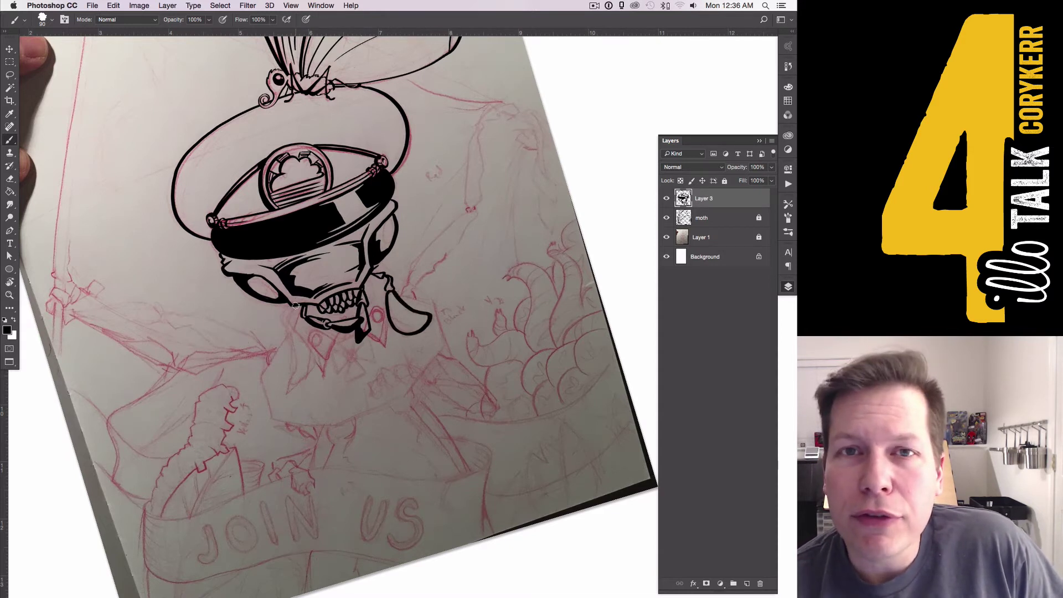
mouse_move(294, 305)
mouse_down()
mouse_move(291, 329)
mouse_move(282, 320)
mouse_move(290, 334)
mouse_move(283, 315)
mouse_move(298, 288)
mouse_move(289, 386)
mouse_move(311, 366)
mouse_move(292, 325)
mouse_move(314, 360)
mouse_move(292, 379)
mouse_move(296, 332)
mouse_move(312, 355)
mouse_move(294, 382)
mouse_move(298, 327)
mouse_up()
key(super+z)
key(ctrl+z)
key(super+z)
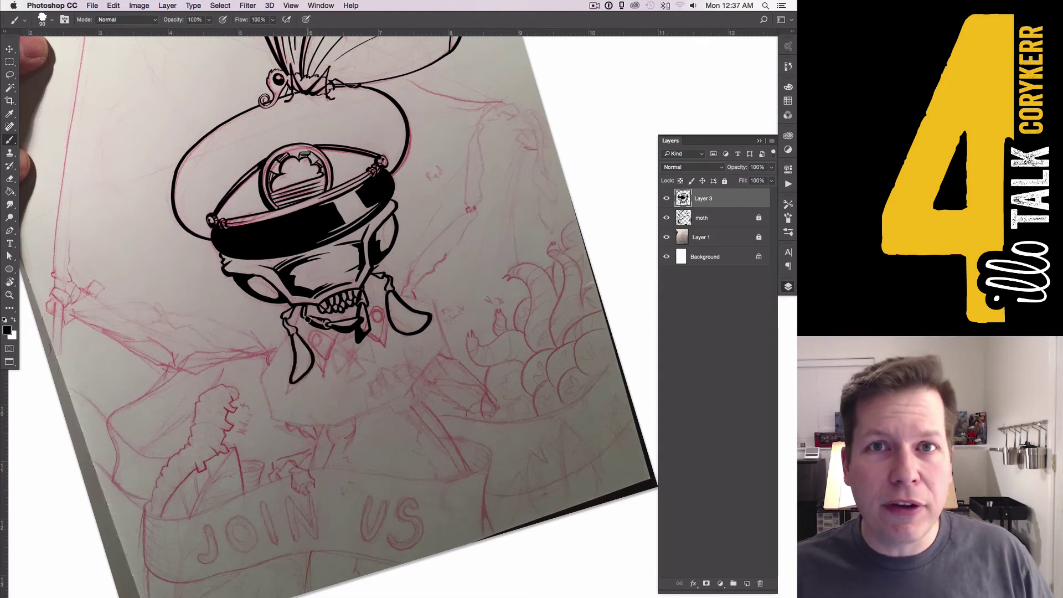
- Ink the pointed collar with a round emblem on each tip and the cross-shaped medal between them
mouse_move(335, 338)
mouse_down()
mouse_move(321, 369)
mouse_move(314, 297)
mouse_move(313, 346)
mouse_up()
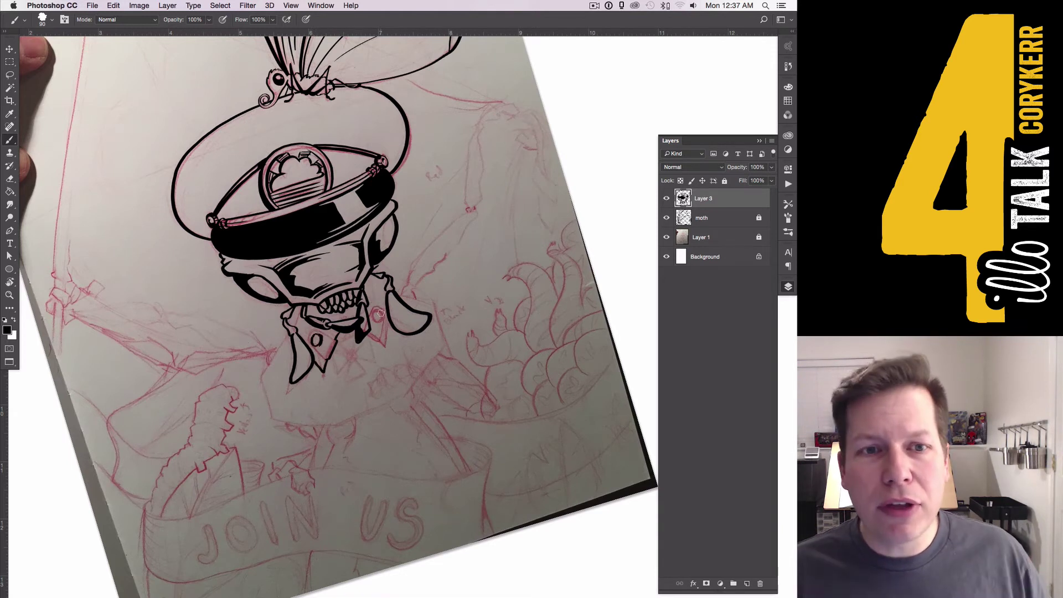
mouse_move(376, 311)
mouse_down()
mouse_move(372, 324)
mouse_move(378, 310)
mouse_up()
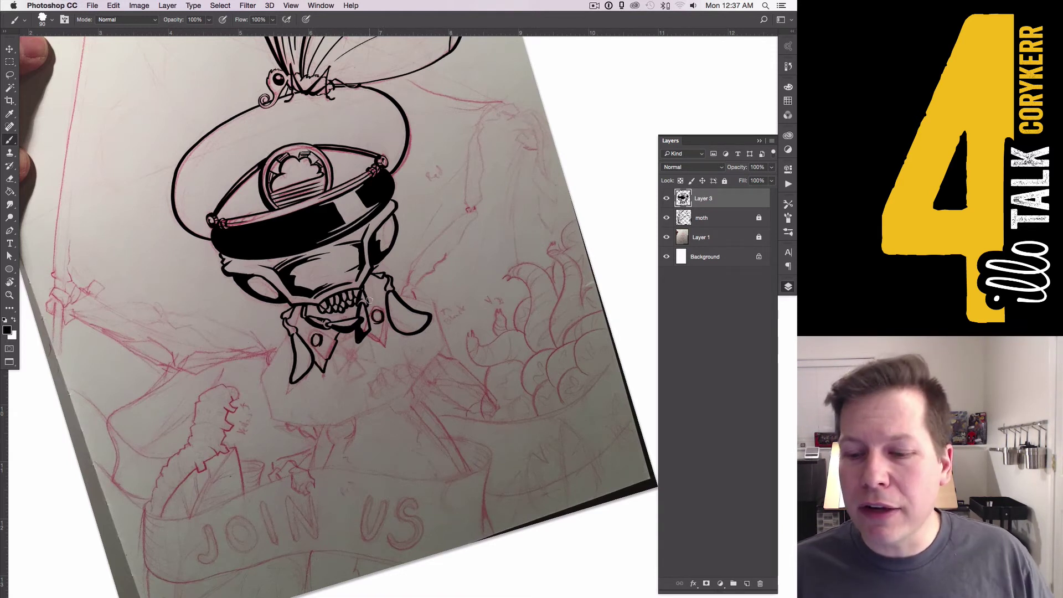
mouse_move(334, 337)
mouse_down()
mouse_move(310, 335)
mouse_move(324, 360)
mouse_up()
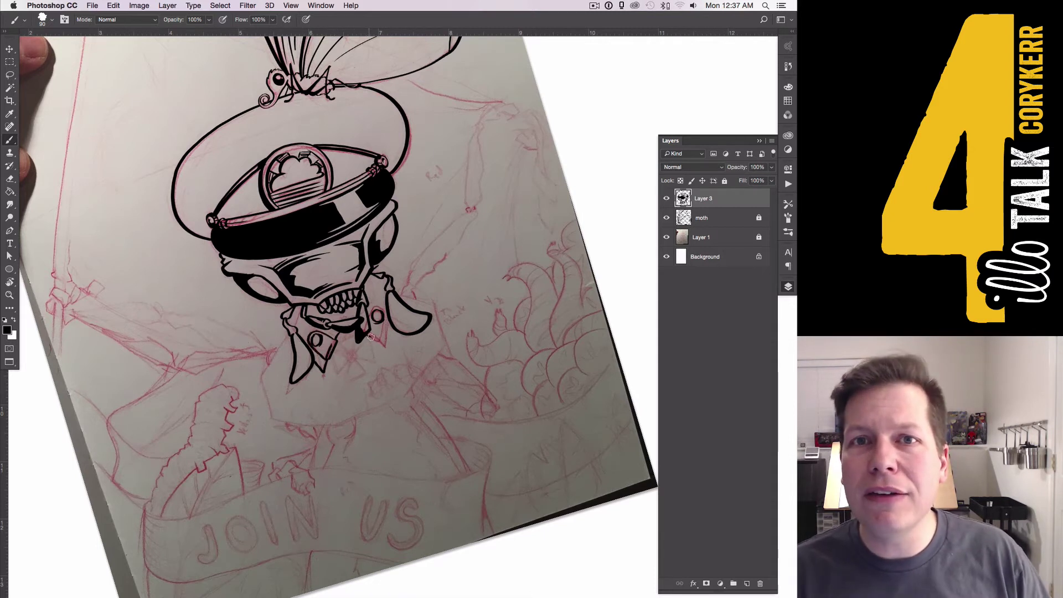
mouse_move(380, 340)
mouse_down()
mouse_move(384, 310)
mouse_move(369, 315)
mouse_move(386, 338)
mouse_move(386, 281)
mouse_up()
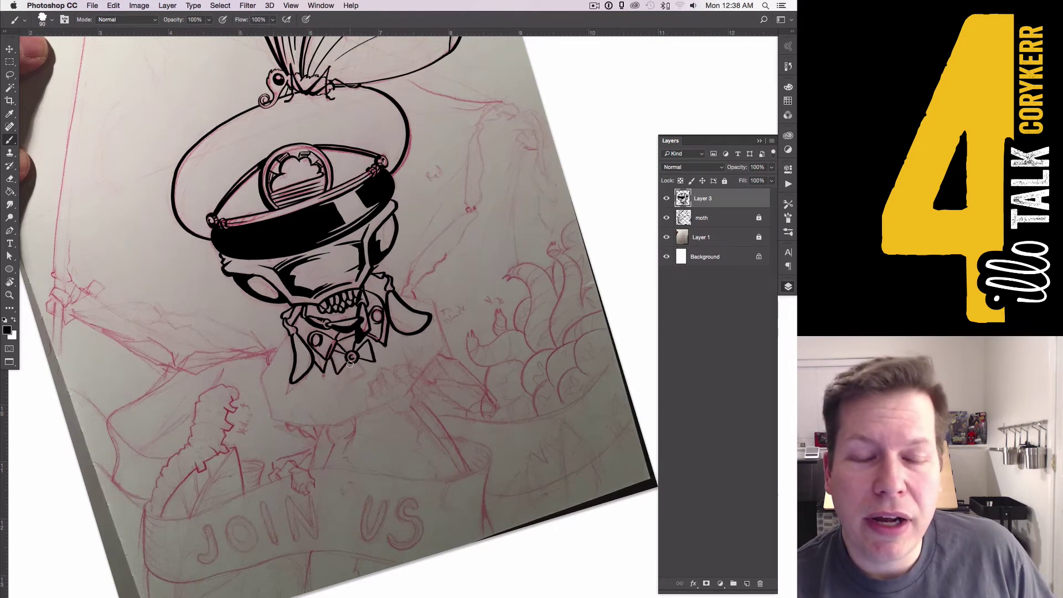
drag(346, 375, 366, 373)
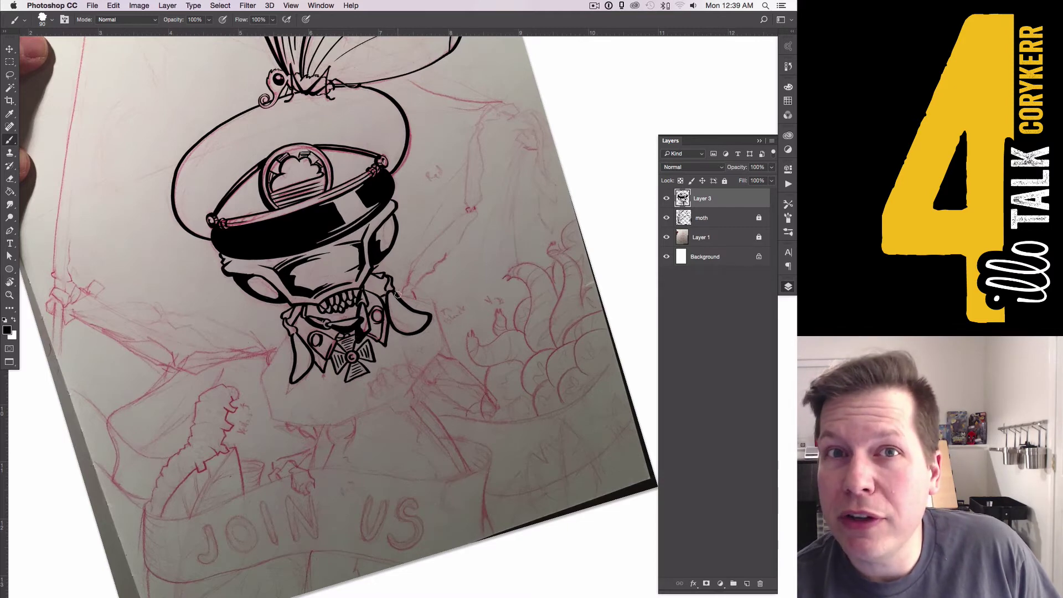
- Rotate the canvas upright and ink the shoulder line and side edge of the captain's body beside the right feeler
drag(399, 296, 425, 301)
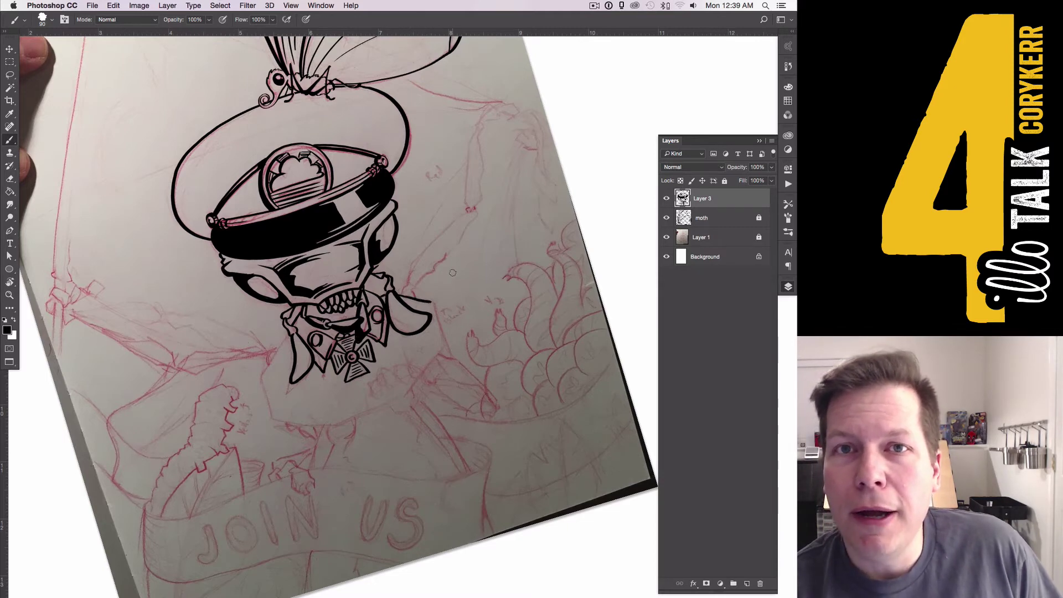
key(r)
drag(465, 231, 491, 258)
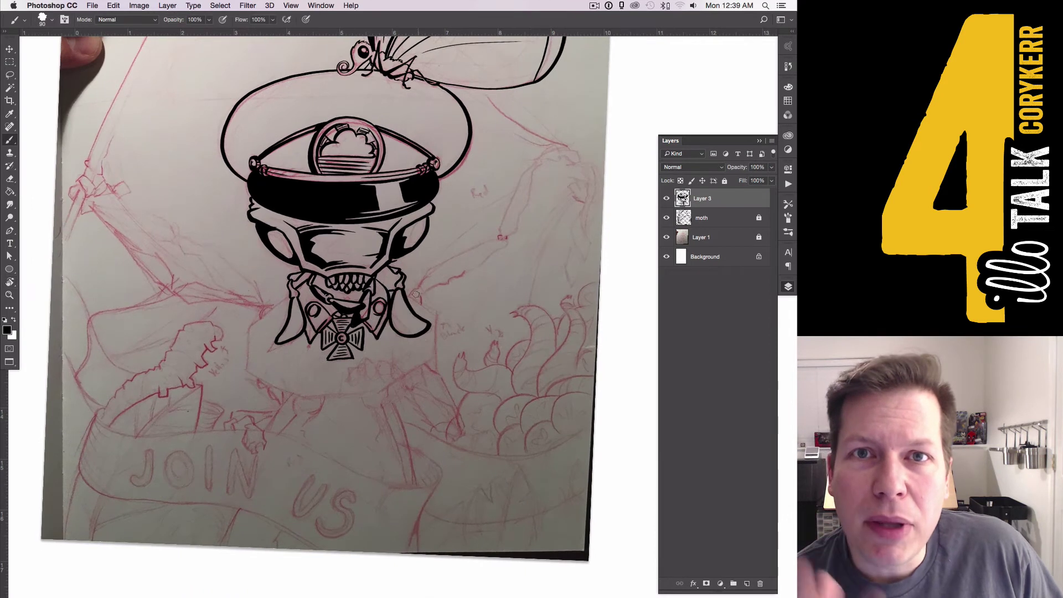
mouse_move(407, 294)
mouse_down()
mouse_move(434, 311)
mouse_move(435, 358)
mouse_up()
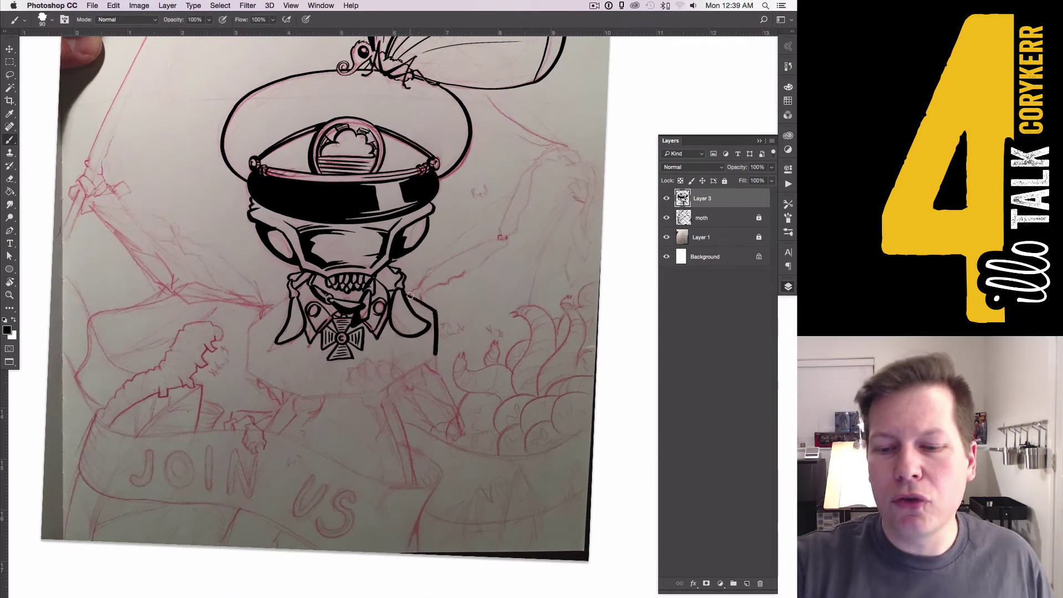
- Ink the captain's raised right-hand arm with its jagged edges, elbow joint and clawed hand segments
drag(410, 296, 504, 240)
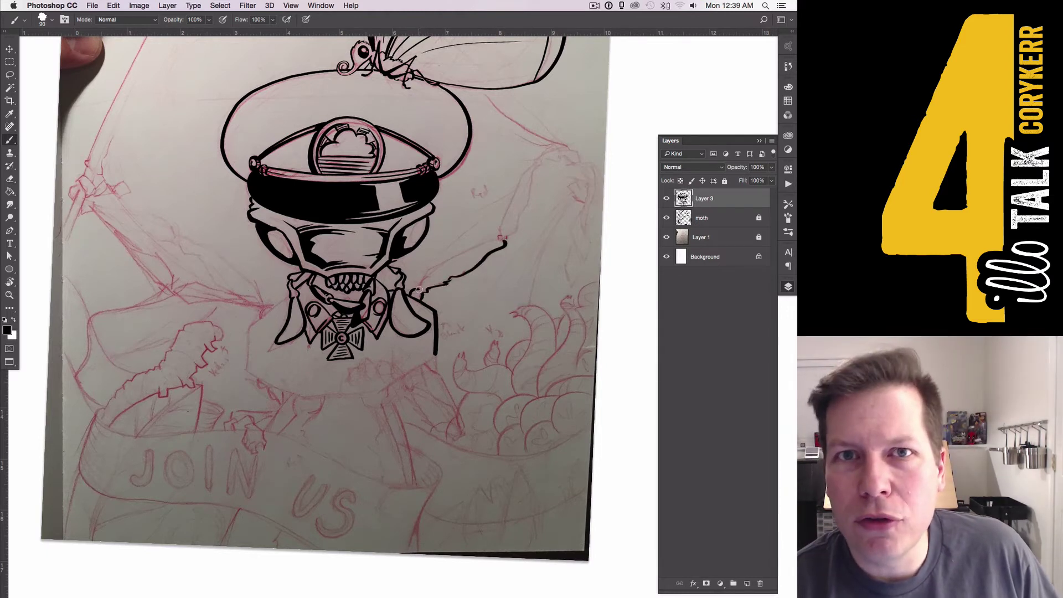
drag(419, 290, 497, 240)
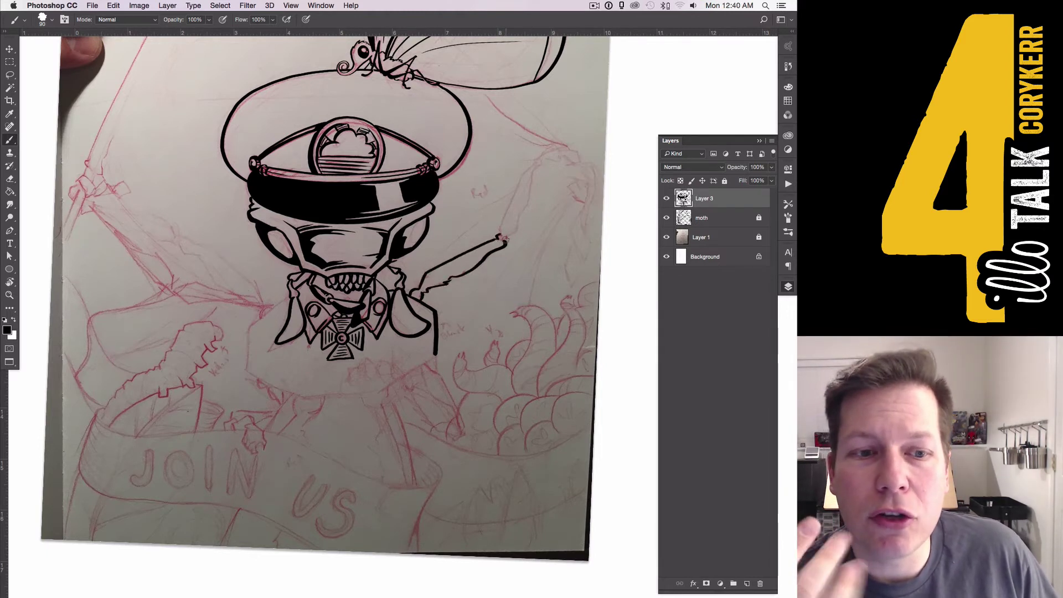
mouse_move(499, 231)
mouse_down()
mouse_move(525, 169)
mouse_move(534, 159)
mouse_move(519, 213)
mouse_move(540, 158)
mouse_move(560, 157)
mouse_up()
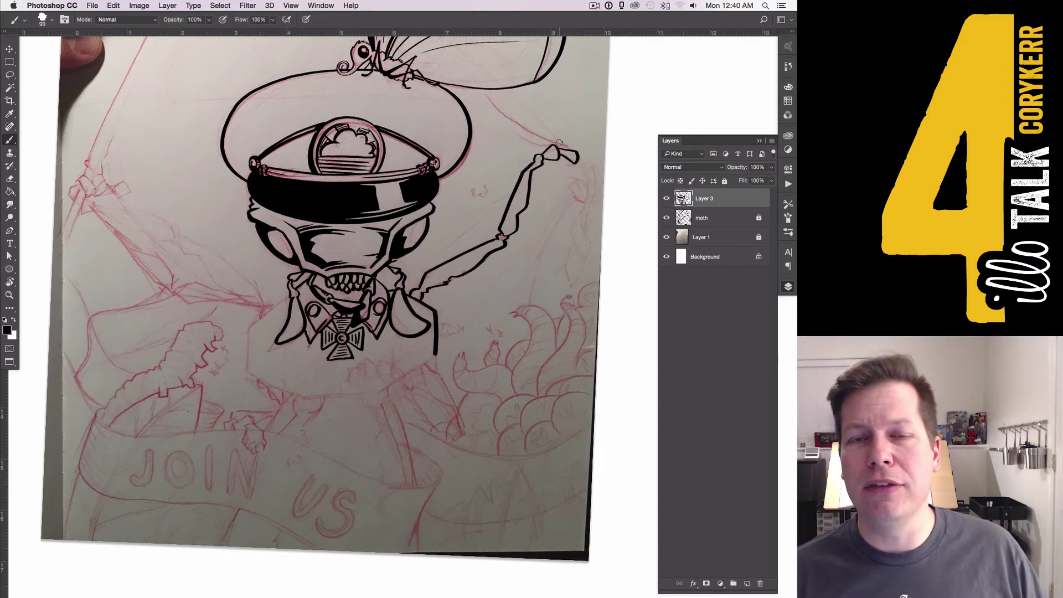
mouse_move(579, 192)
mouse_down()
mouse_move(576, 183)
mouse_move(565, 192)
mouse_move(587, 192)
mouse_up()
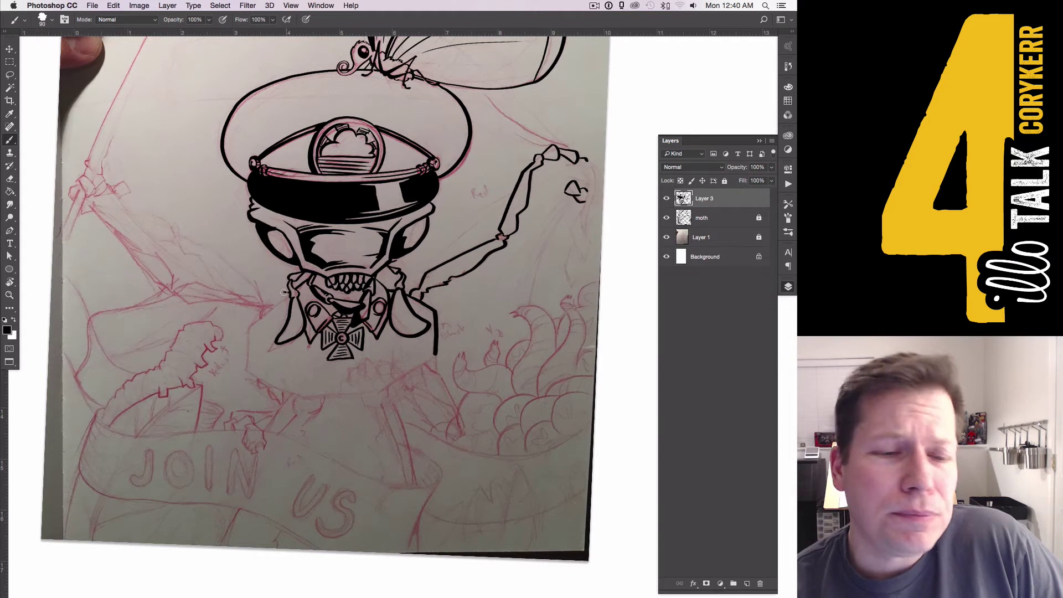
- Ink the left-hand shoulder line and the straight side edge of the captain's body below it
mouse_move(281, 292)
mouse_down()
mouse_move(249, 324)
mouse_move(249, 374)
mouse_up()
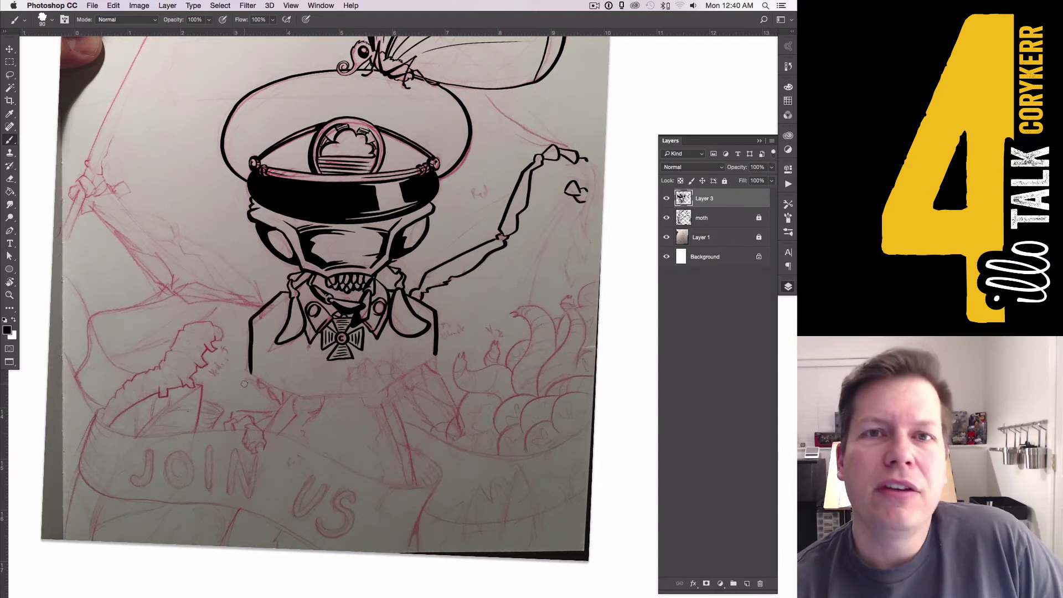
key(ctrl+z)
mouse_move(282, 290)
mouse_down()
mouse_move(256, 311)
mouse_move(248, 363)
mouse_up()
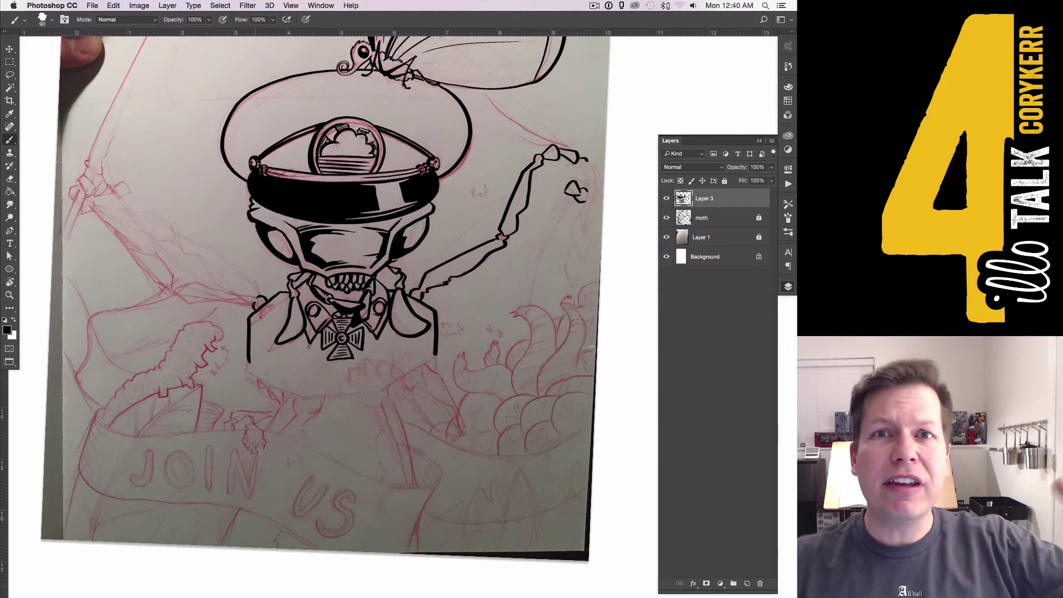
- Ink the captain's raised left-hand arm from shoulder joint to elbow, ending in a segmented claw around the sketched pole
mouse_move(258, 299)
mouse_down()
mouse_move(199, 281)
mouse_move(170, 287)
mouse_up()
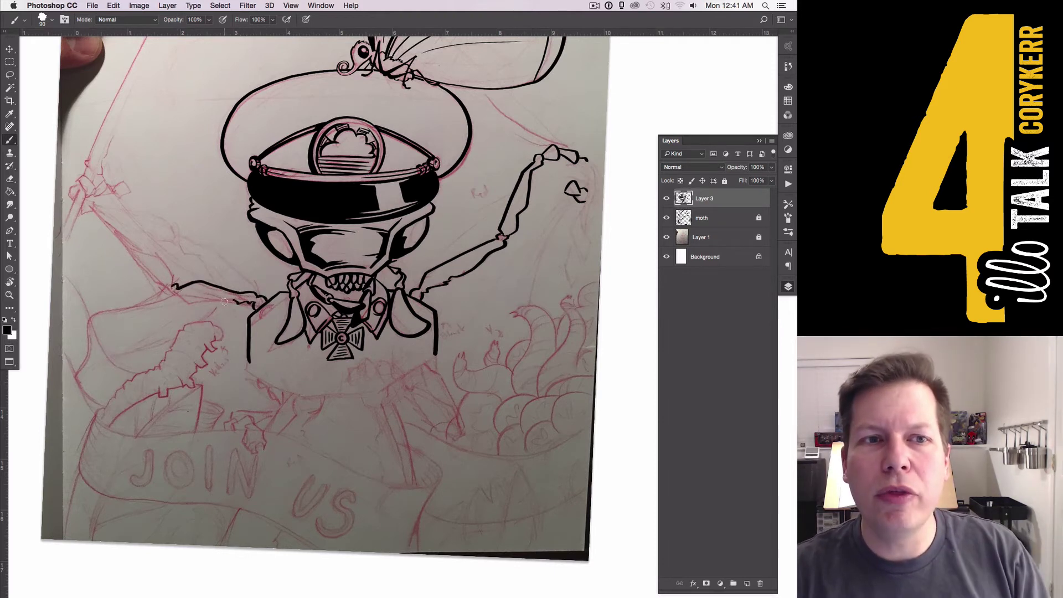
mouse_move(235, 300)
mouse_down()
mouse_move(173, 302)
mouse_move(168, 268)
mouse_move(92, 202)
mouse_up()
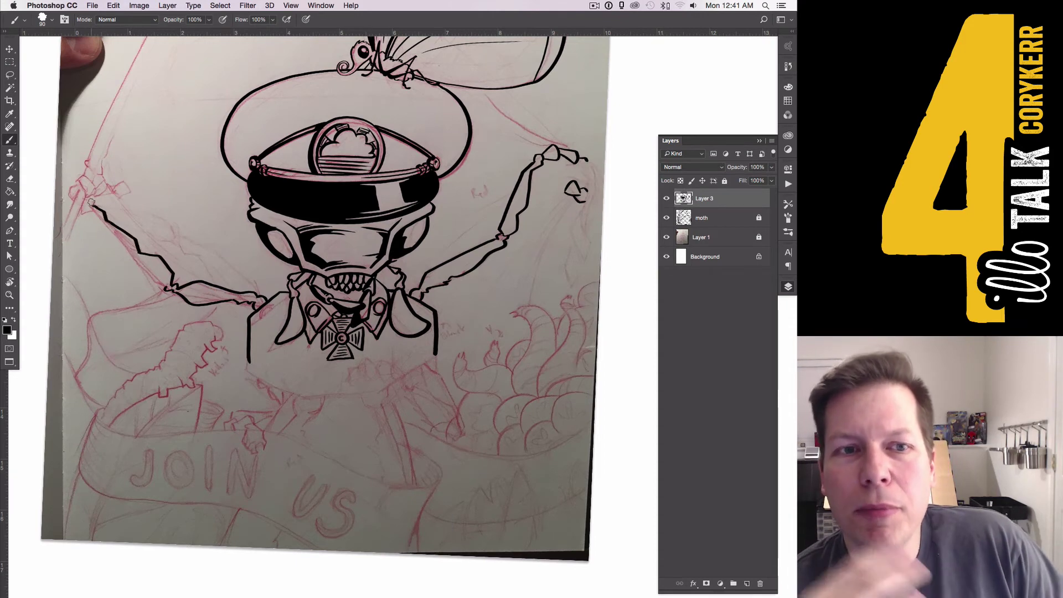
mouse_move(149, 284)
mouse_down()
mouse_move(91, 204)
mouse_move(68, 191)
mouse_move(76, 194)
mouse_move(81, 175)
mouse_move(79, 184)
mouse_up()
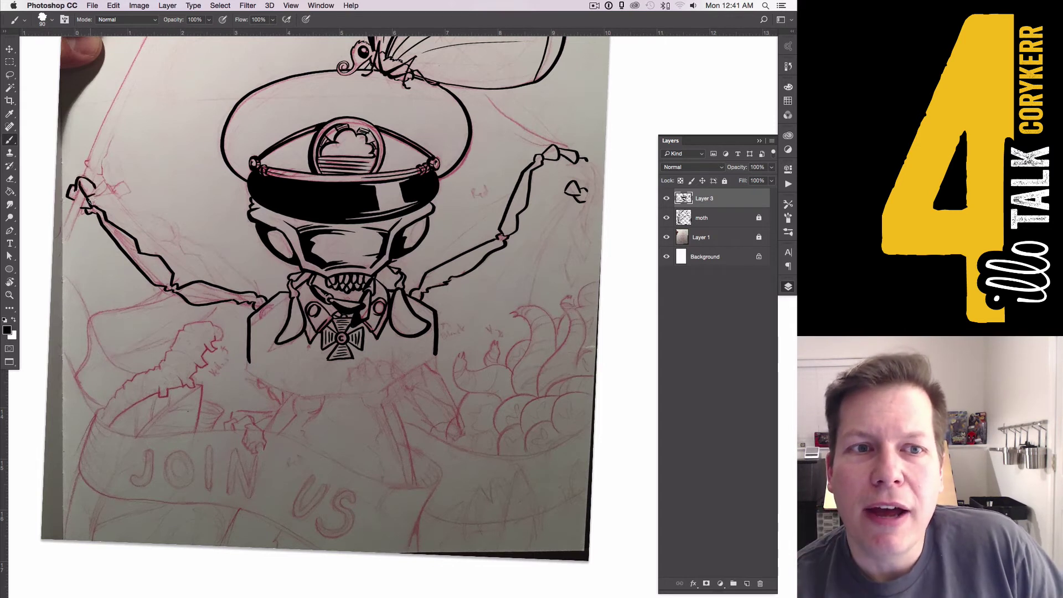
mouse_move(95, 192)
mouse_down()
mouse_move(131, 185)
mouse_move(115, 196)
mouse_up()
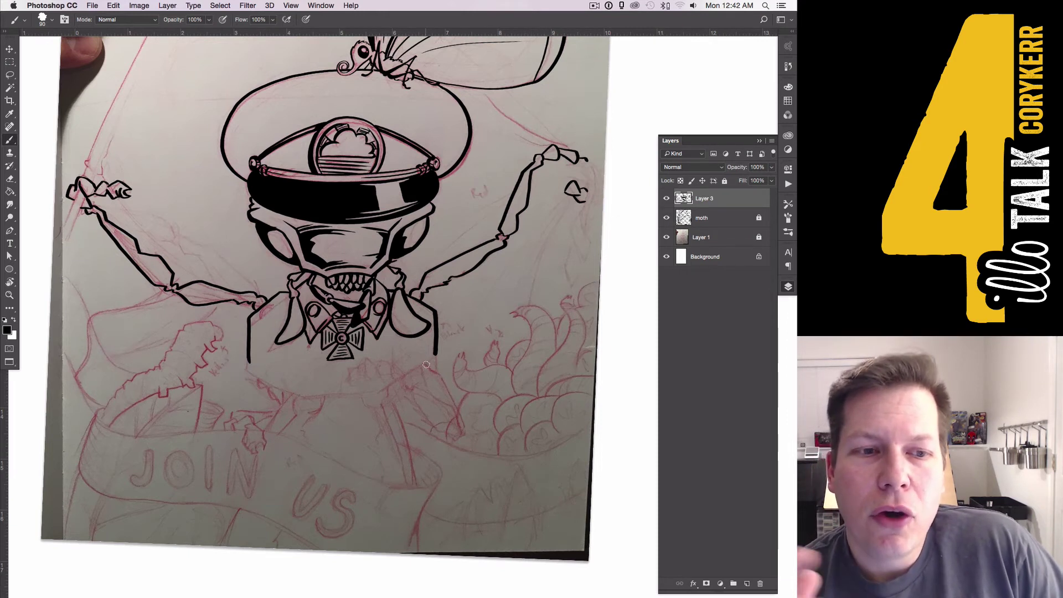
- Ink the folded lower arm on the right with its spiny edge and segmented claw reaching across the belly
mouse_move(426, 364)
mouse_down()
mouse_move(464, 432)
mouse_move(449, 404)
mouse_move(414, 386)
mouse_up()
mouse_move(459, 437)
mouse_down()
mouse_move(427, 422)
mouse_move(405, 373)
mouse_move(397, 381)
mouse_move(386, 342)
mouse_move(391, 374)
mouse_move(367, 359)
mouse_move(374, 374)
mouse_move(373, 357)
mouse_move(348, 379)
mouse_up()
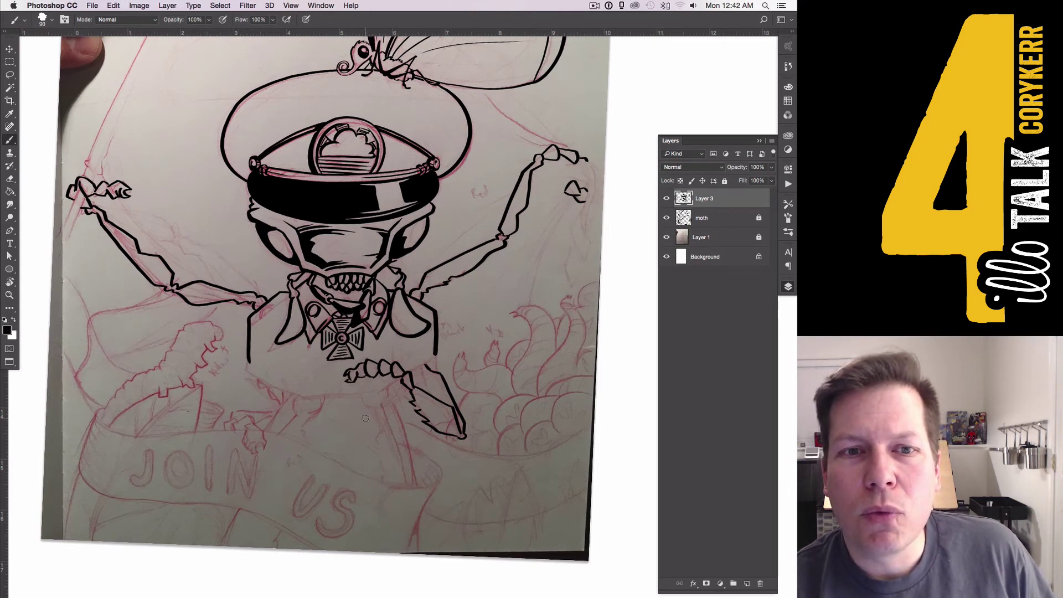
drag(421, 366, 426, 386)
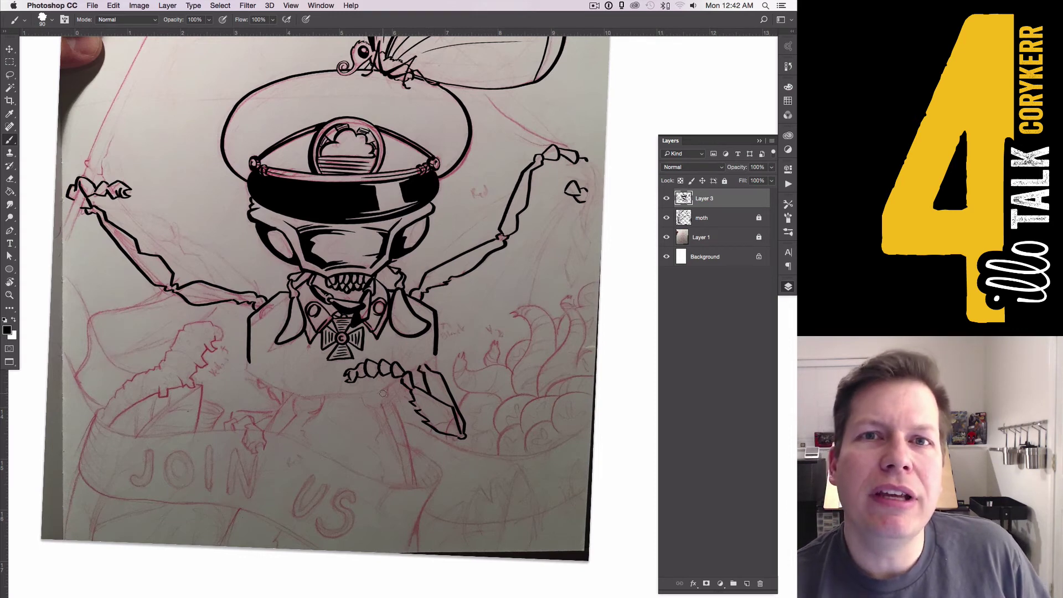
- Ink the slanted lower corners and bottom edge of the captain's body, leaving the folded arm in front
mouse_move(382, 394)
mouse_down()
mouse_move(412, 359)
mouse_move(412, 373)
mouse_move(435, 354)
mouse_up()
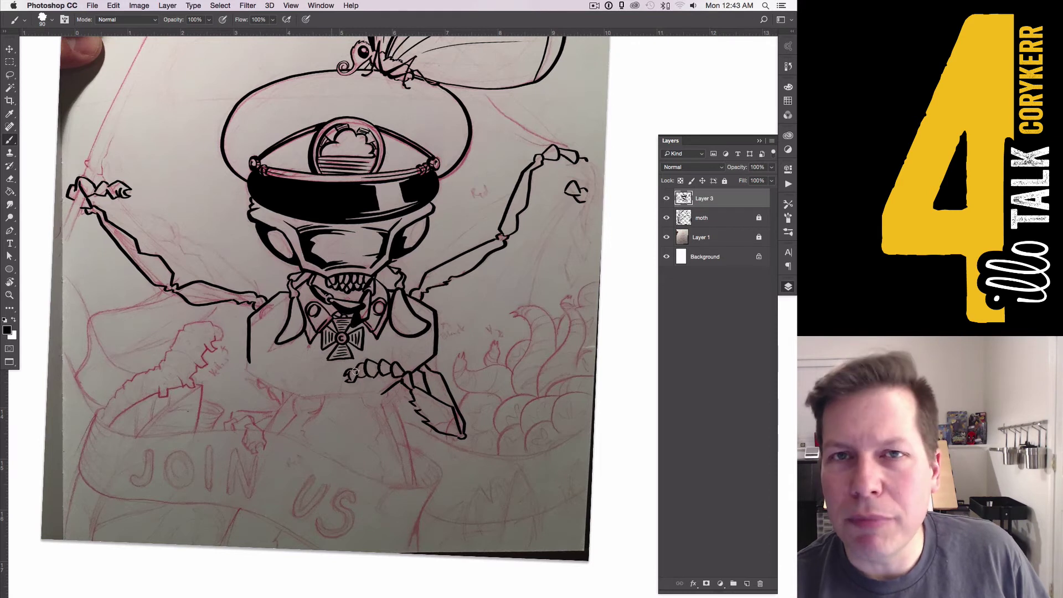
drag(249, 362, 287, 394)
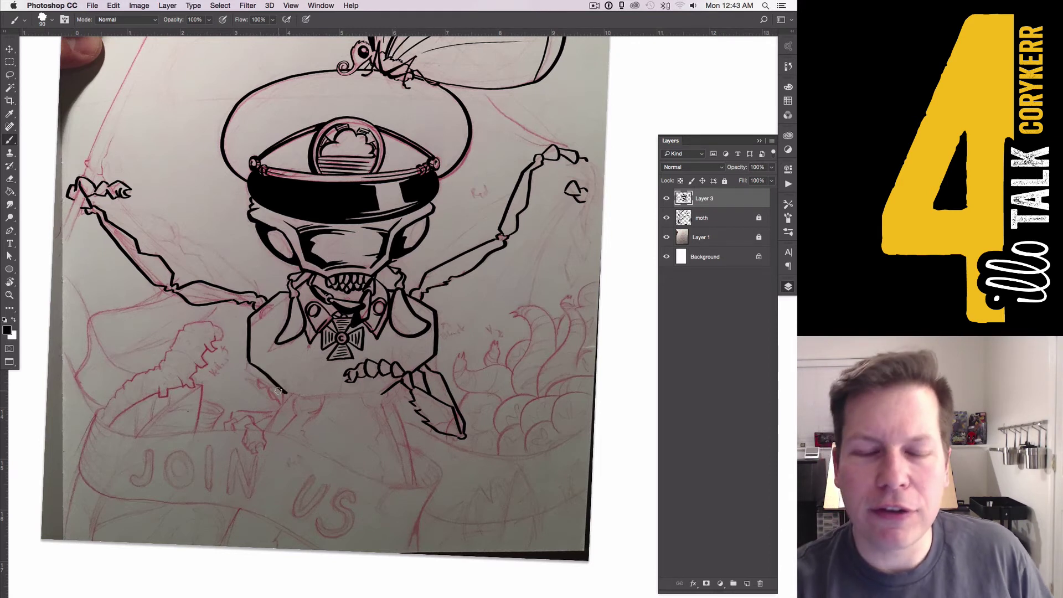
key(super+z)
drag(249, 361, 283, 396)
key(super+z)
mouse_move(248, 360)
mouse_down()
mouse_move(289, 397)
mouse_move(387, 390)
mouse_up()
key(e)
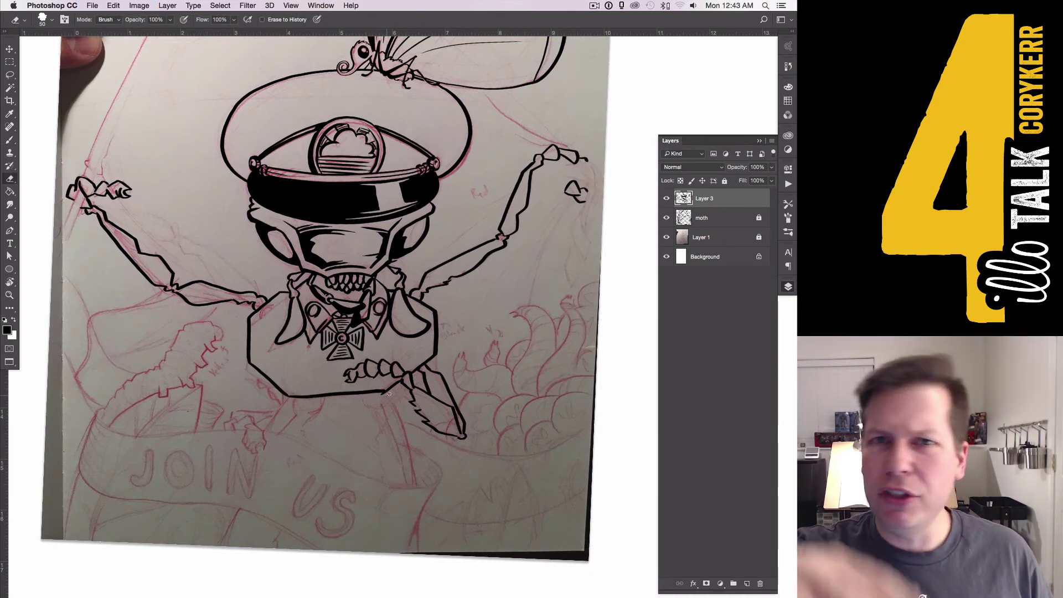
key(b)
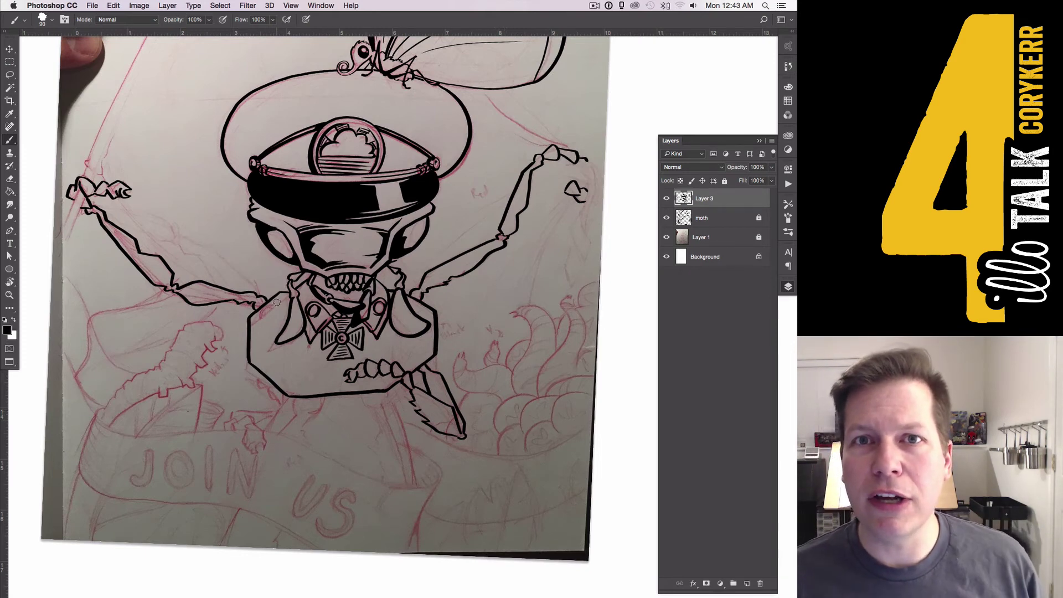
- Ink the jagged inner lines and the outer side lines of the captain's lower body, down to the sketched banner
drag(277, 303, 243, 303)
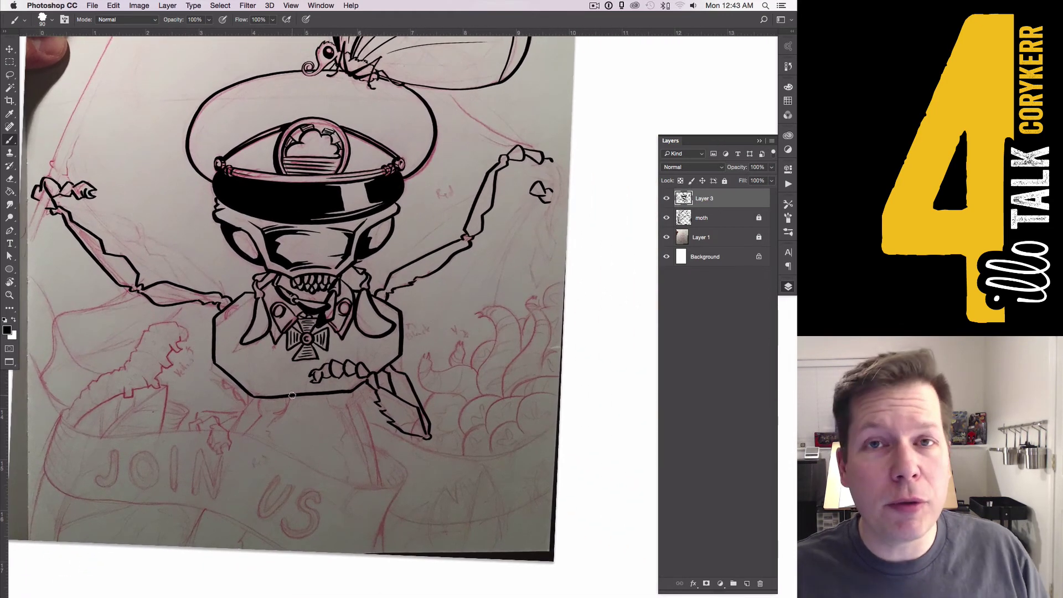
mouse_move(258, 397)
mouse_down()
mouse_move(273, 419)
mouse_move(265, 437)
mouse_up()
key(super+z)
mouse_move(329, 395)
mouse_down()
mouse_move(335, 409)
mouse_move(350, 409)
mouse_move(349, 468)
mouse_up()
drag(349, 411, 376, 484)
key(ctrl+z)
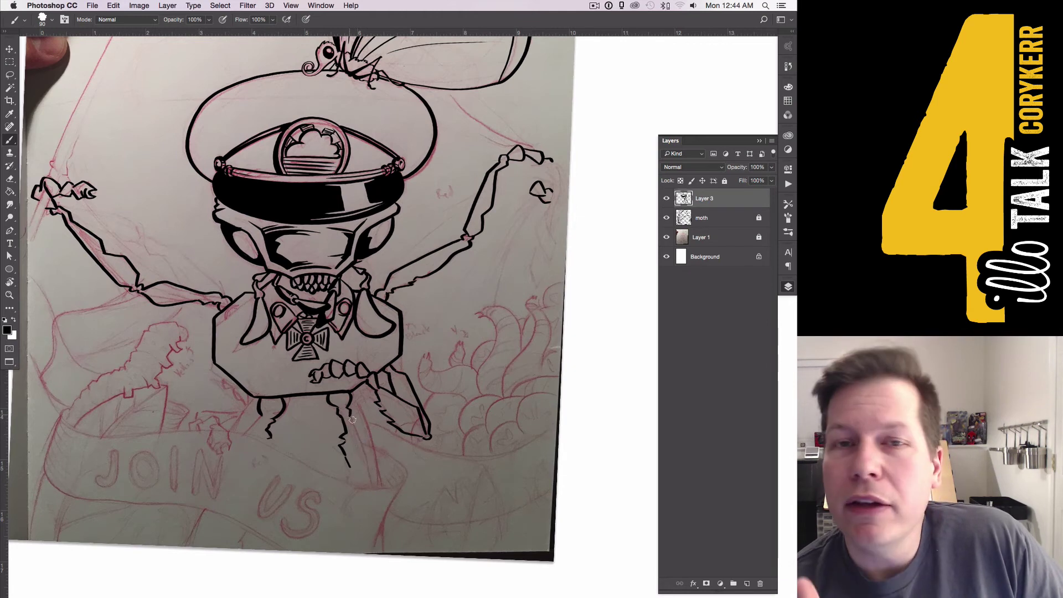
drag(350, 416, 371, 485)
drag(363, 400, 382, 487)
mouse_move(253, 395)
mouse_down()
mouse_move(233, 429)
mouse_move(253, 398)
mouse_up()
key(super+z)
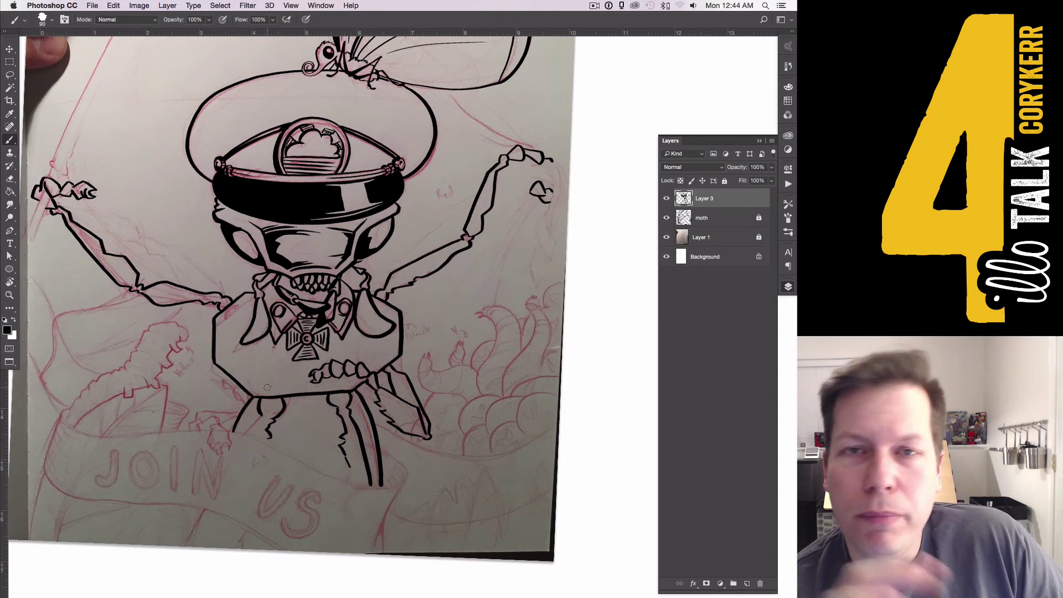
- Ink the edges and shaded fold of the JOIN US banner, plus the lower left-hand arm with its claw gripping the banner
mouse_move(382, 447)
mouse_down()
mouse_move(394, 486)
mouse_move(354, 489)
mouse_move(228, 431)
mouse_up()
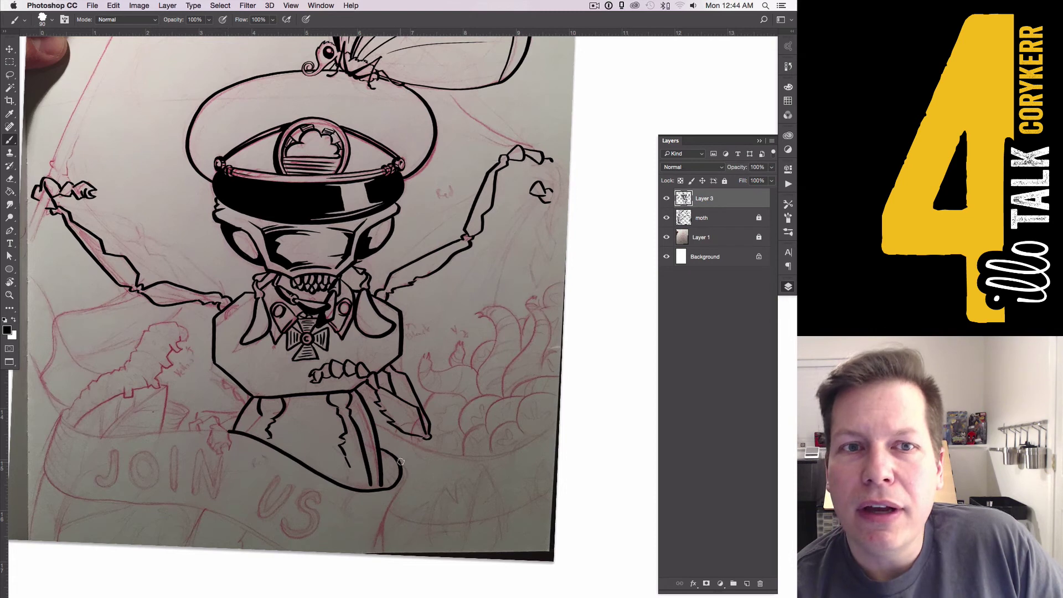
drag(401, 461, 377, 550)
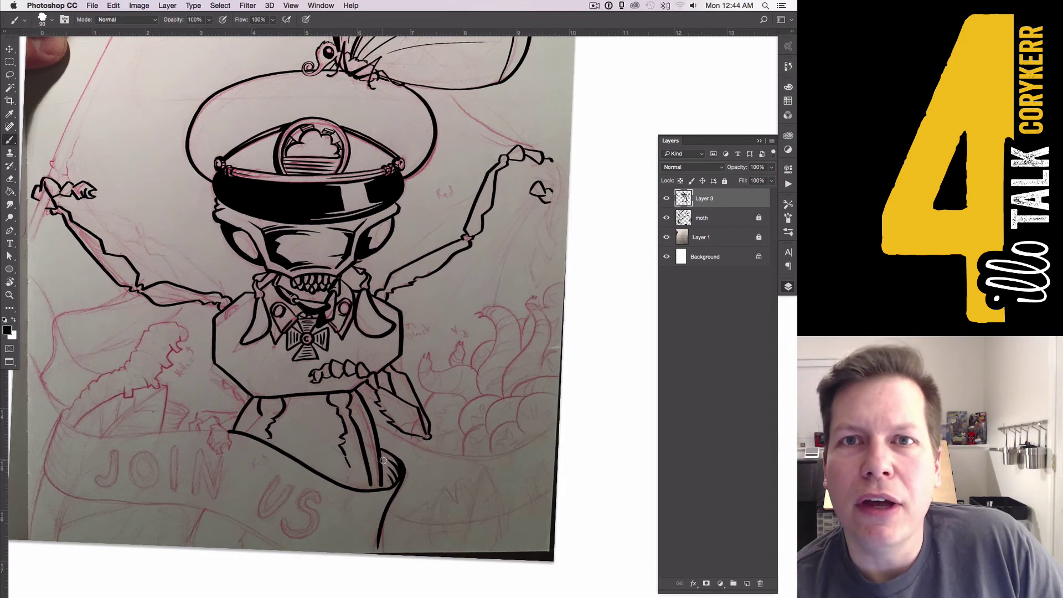
mouse_move(285, 552)
mouse_down()
mouse_move(53, 495)
mouse_move(43, 451)
mouse_move(83, 400)
mouse_up()
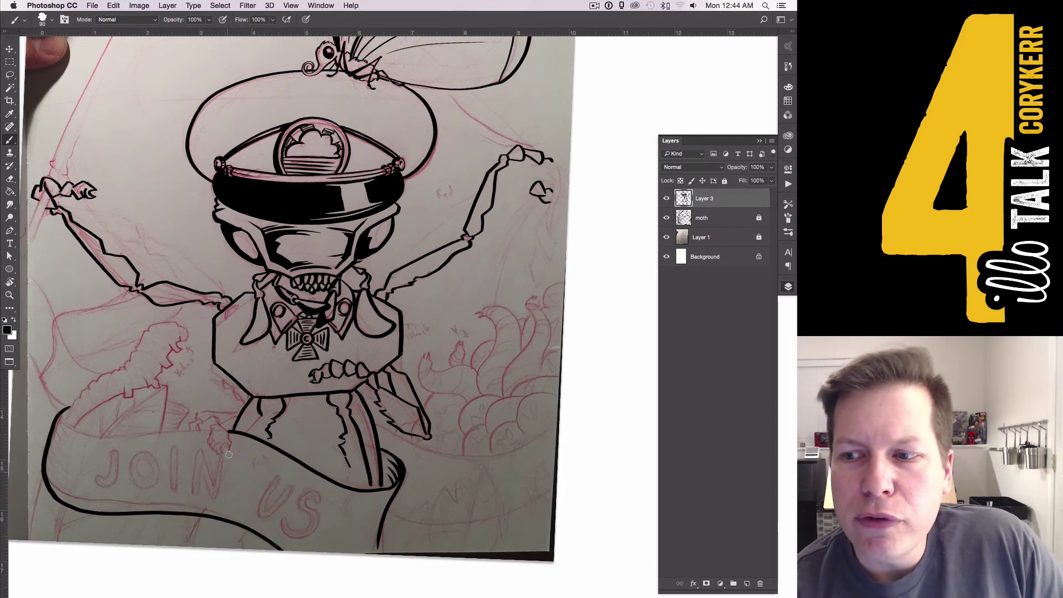
mouse_move(227, 431)
mouse_down()
mouse_move(79, 436)
mouse_move(76, 414)
mouse_up()
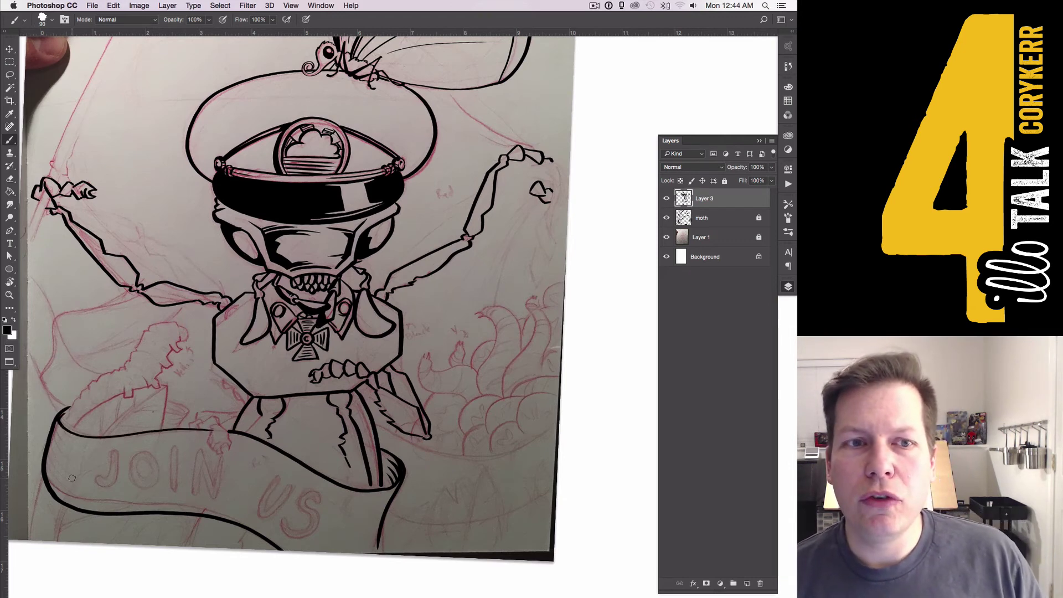
drag(261, 416, 252, 433)
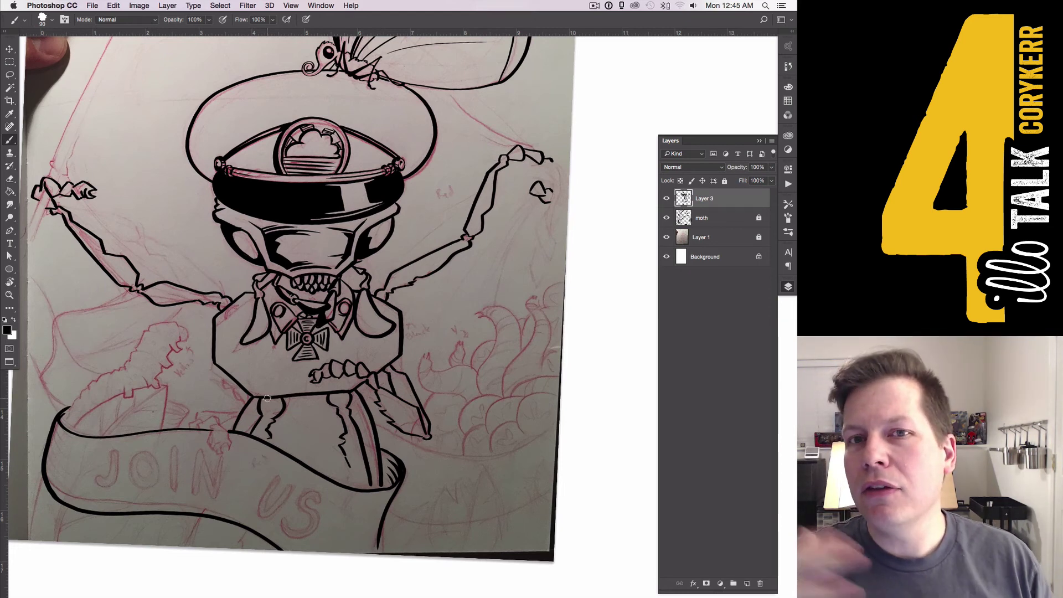
mouse_move(225, 375)
mouse_down()
mouse_move(241, 401)
mouse_move(208, 441)
mouse_move(222, 456)
mouse_move(232, 443)
mouse_move(213, 419)
mouse_move(189, 428)
mouse_move(230, 412)
mouse_move(223, 422)
mouse_move(251, 431)
mouse_up()
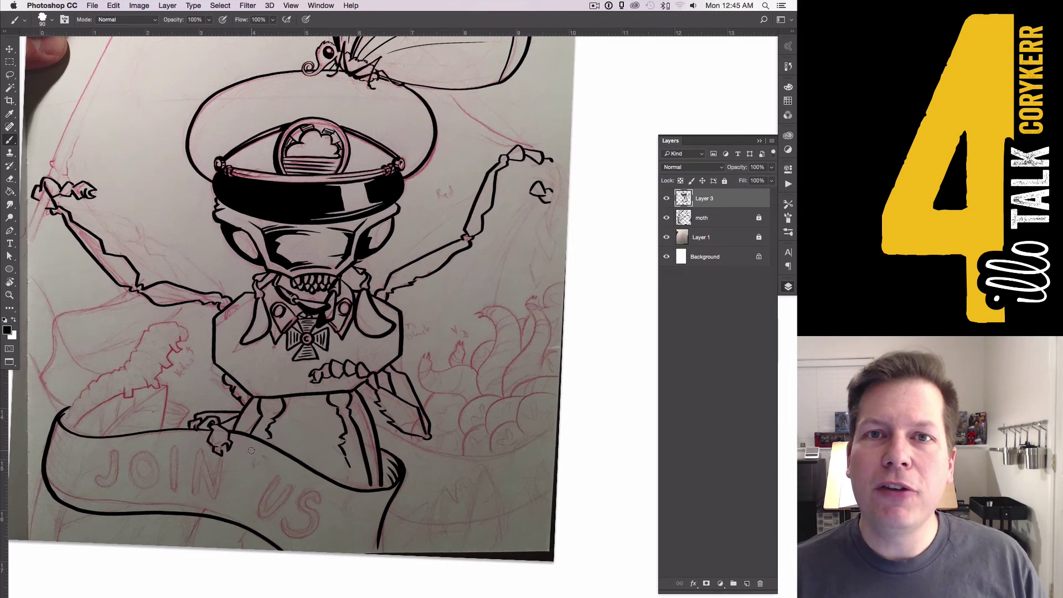
- Ink the bumpy caterpillar rising behind the banner's left end and the upright shape beneath it
key(super+0)
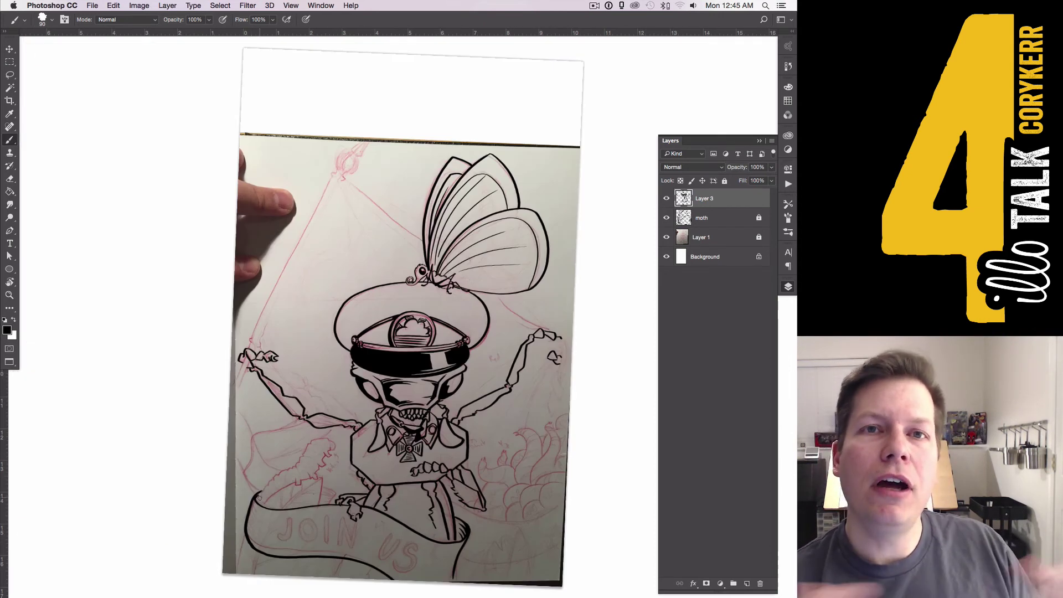
drag(258, 502, 281, 473)
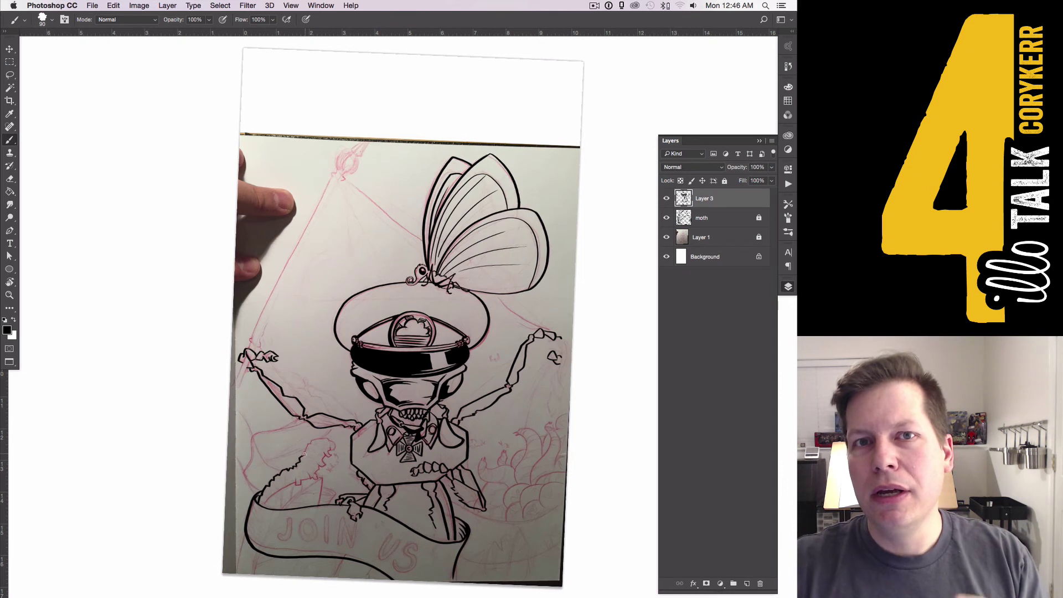
mouse_move(300, 462)
mouse_down()
mouse_move(325, 437)
mouse_move(333, 446)
mouse_move(317, 480)
mouse_move(287, 486)
mouse_move(321, 490)
mouse_move(318, 504)
mouse_move(332, 491)
mouse_up()
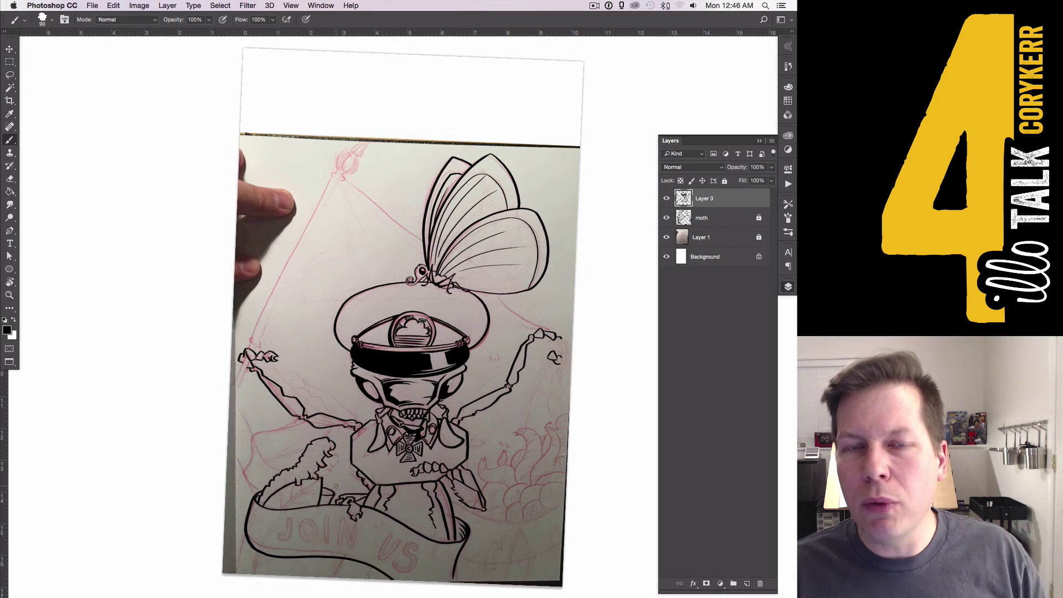
- Ink the curved line beneath the fruit pile out to the page edge, then try a second curve below it and undo it
mouse_move(453, 500)
mouse_down()
mouse_move(530, 519)
mouse_move(564, 503)
mouse_up()
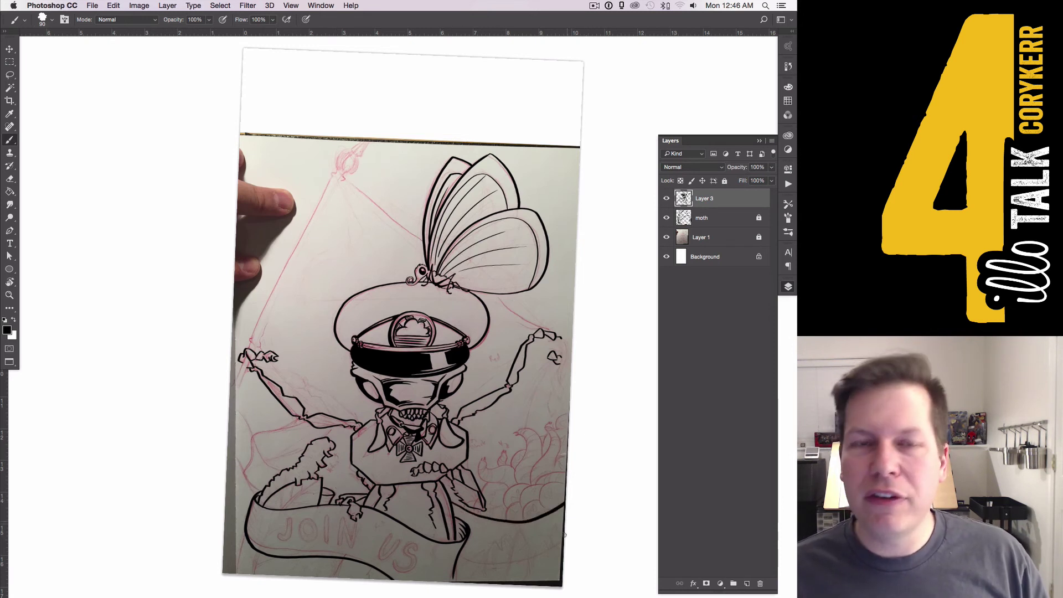
mouse_move(564, 542)
mouse_down()
mouse_move(501, 567)
mouse_move(462, 554)
mouse_up()
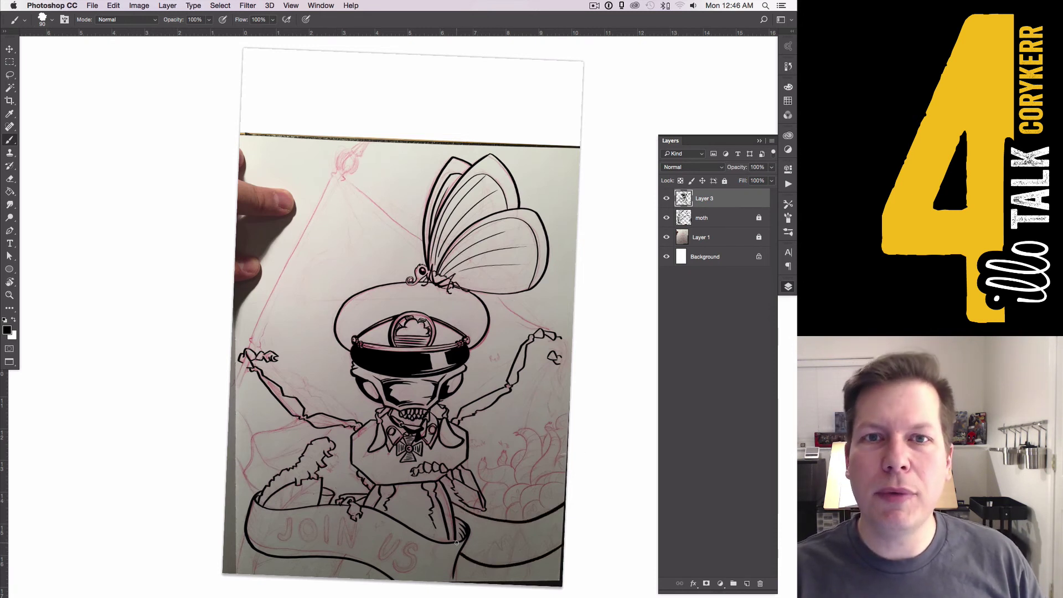
key(super+z)
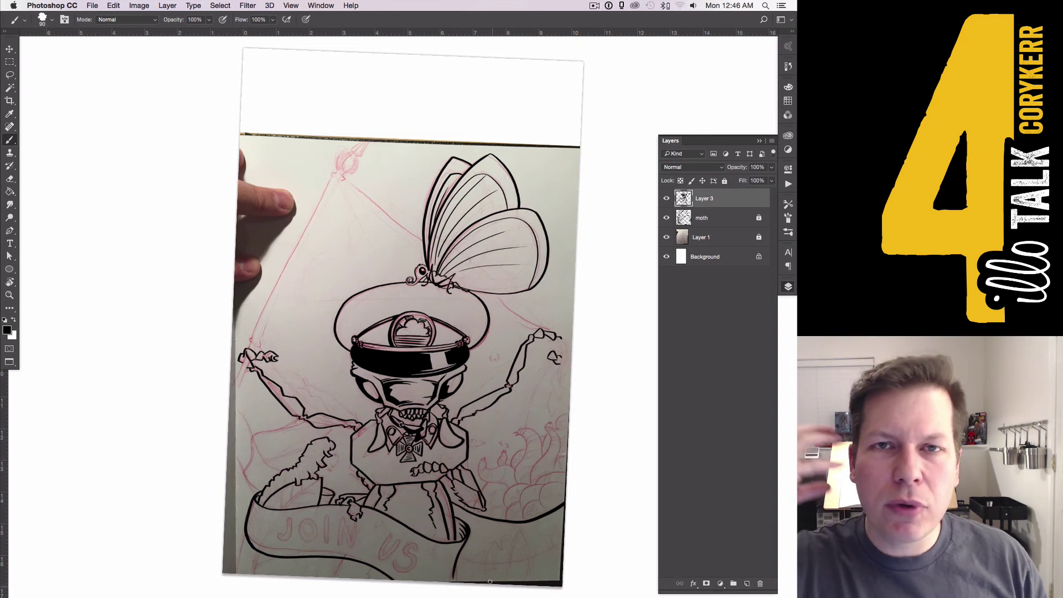
- Ink the veined, jagged leaves along the page's lower right and the folded banner edge beneath the word JOIN
mouse_move(488, 579)
mouse_down()
mouse_move(499, 536)
mouse_move(511, 533)
mouse_move(512, 543)
mouse_up()
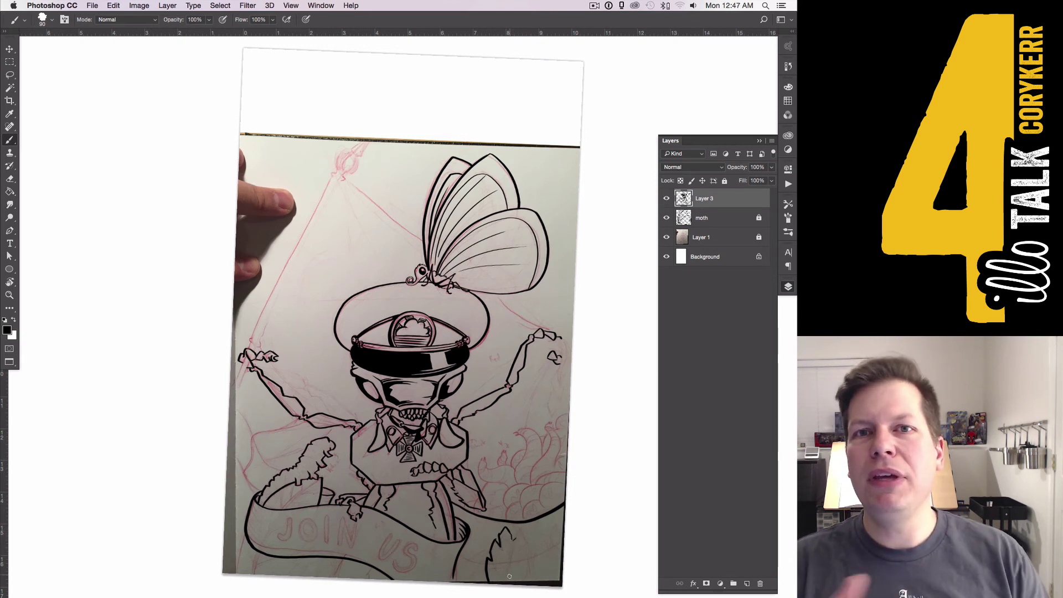
mouse_move(509, 580)
mouse_down()
mouse_move(513, 544)
mouse_move(533, 525)
mouse_move(542, 581)
mouse_move(528, 544)
mouse_move(506, 563)
mouse_up()
drag(493, 550, 501, 579)
mouse_move(487, 564)
mouse_down()
mouse_move(506, 533)
mouse_move(505, 583)
mouse_move(556, 555)
mouse_move(545, 560)
mouse_move(563, 516)
mouse_up()
key(super+z)
drag(553, 578, 563, 568)
drag(543, 572, 552, 574)
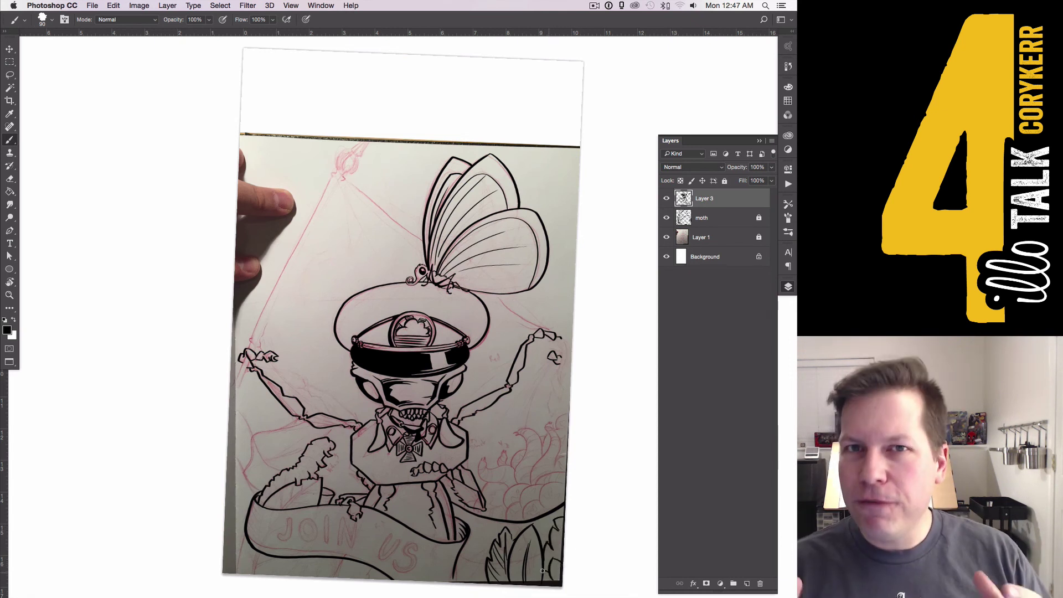
mouse_move(487, 576)
mouse_down()
mouse_move(475, 569)
mouse_move(476, 583)
mouse_up()
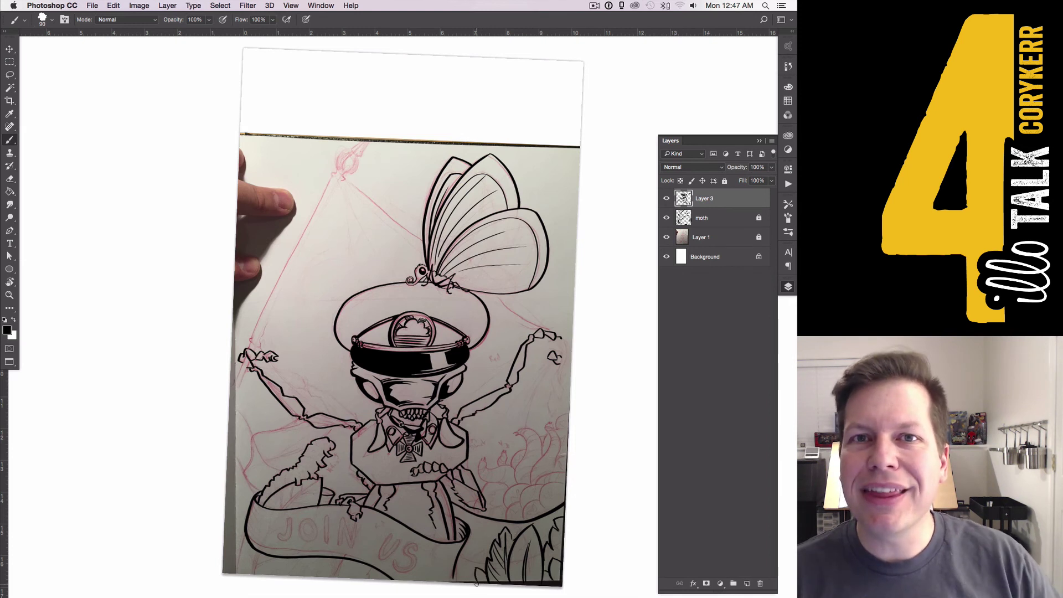
mouse_move(249, 541)
mouse_down()
mouse_move(257, 577)
mouse_move(260, 549)
mouse_up()
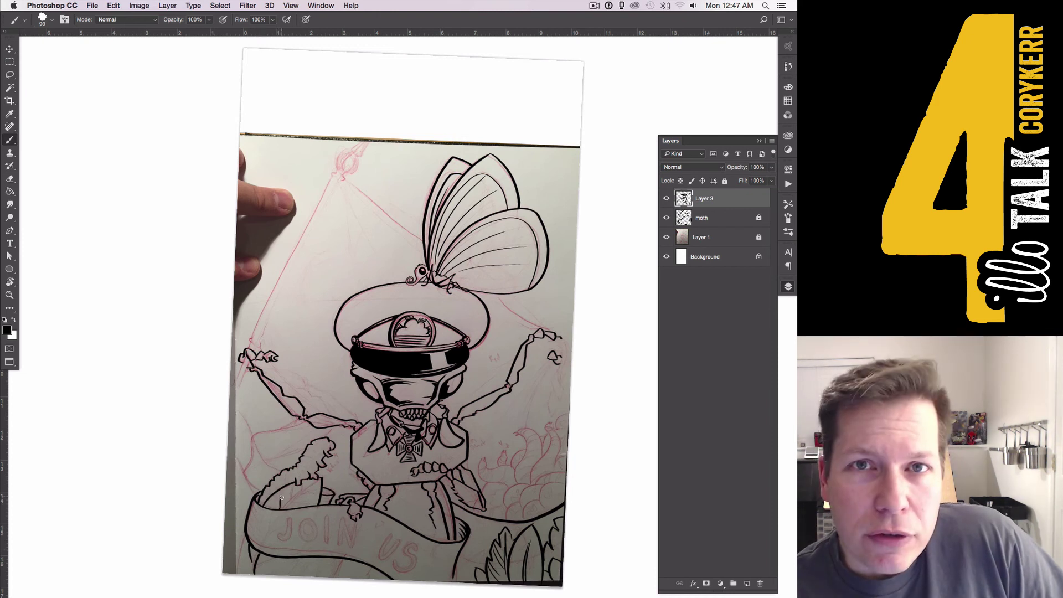
- Ink the folded banner tail curling out behind the caterpillar, undoing the stray strokes
mouse_move(281, 497)
mouse_down()
mouse_move(281, 506)
mouse_move(293, 487)
mouse_up()
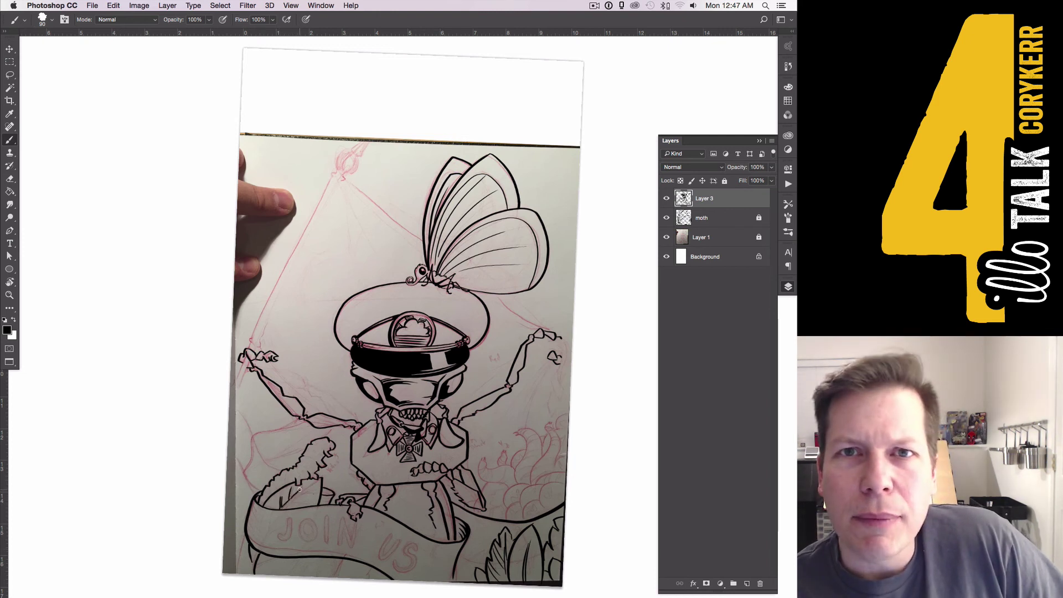
key(super+z)
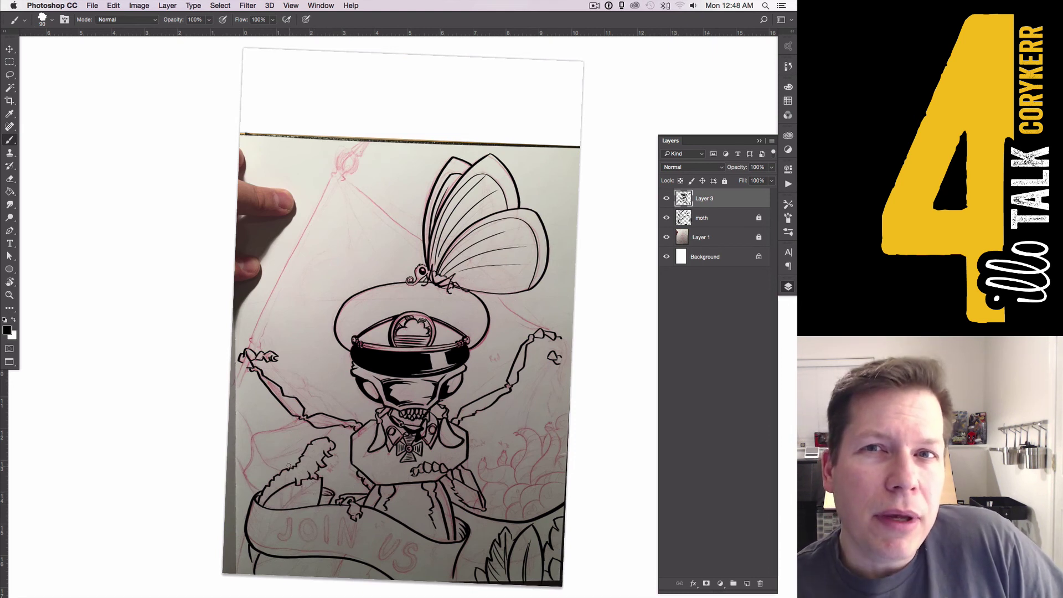
mouse_move(281, 470)
mouse_down()
mouse_move(253, 437)
mouse_move(296, 446)
mouse_move(252, 436)
mouse_move(242, 469)
mouse_move(276, 518)
mouse_move(259, 456)
mouse_move(244, 469)
mouse_move(297, 463)
mouse_up()
key(super+z)
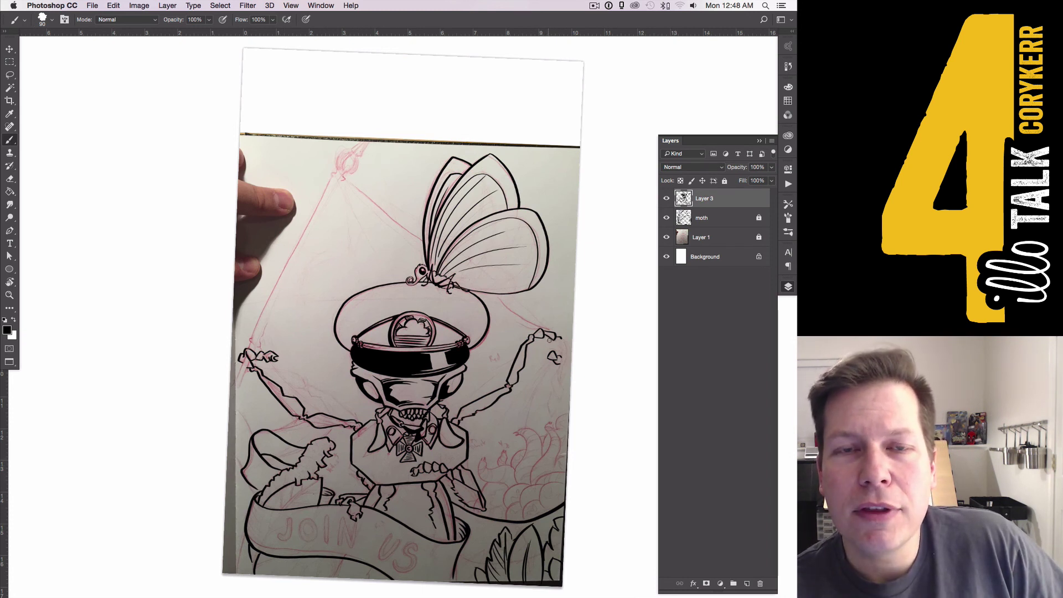
- Ink the wavy cloth hanging from the raised right-hand claw, with fold lines fanning down and inward from the grip
mouse_move(549, 340)
mouse_down()
mouse_move(565, 348)
mouse_move(562, 382)
mouse_up()
mouse_move(556, 343)
mouse_down()
mouse_move(550, 379)
mouse_move(563, 398)
mouse_move(552, 396)
mouse_move(546, 420)
mouse_up()
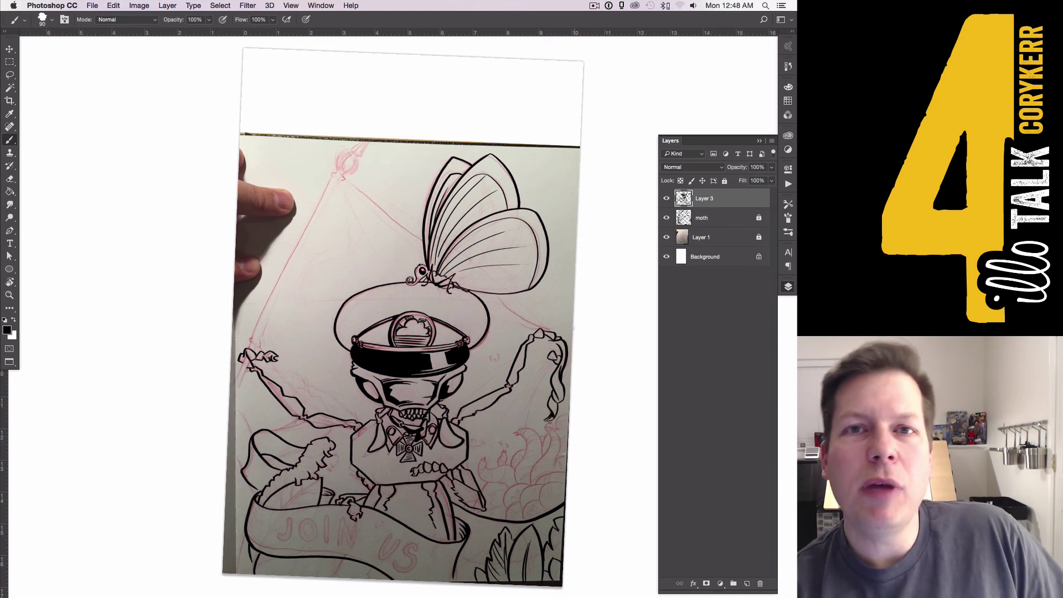
drag(552, 359, 530, 423)
drag(555, 360, 531, 394)
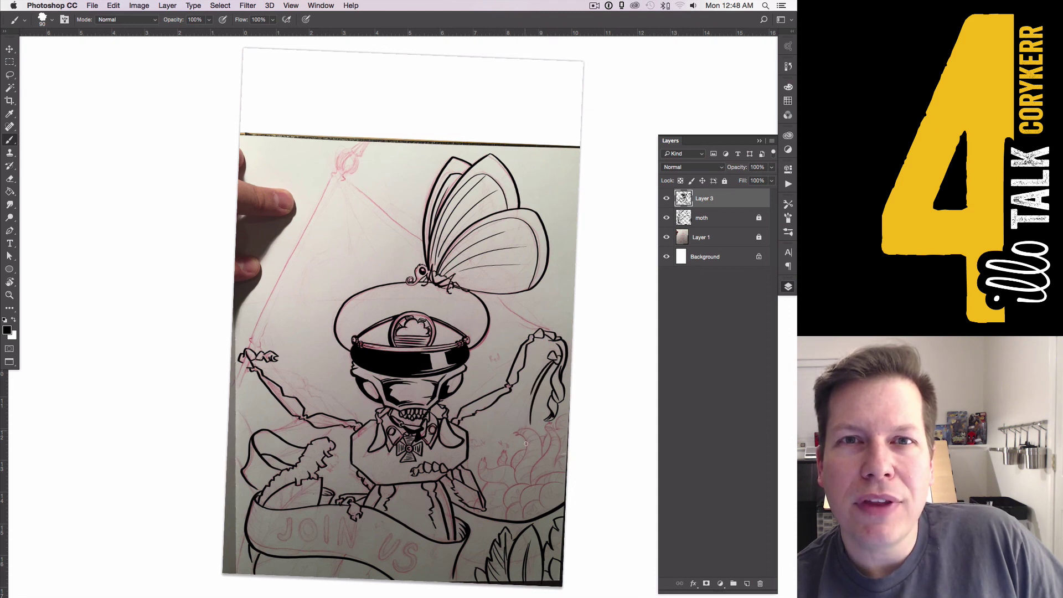
mouse_move(550, 359)
mouse_down()
mouse_move(509, 425)
mouse_move(480, 388)
mouse_move(549, 352)
mouse_move(498, 346)
mouse_move(540, 324)
mouse_move(487, 304)
mouse_up()
key(super+z)
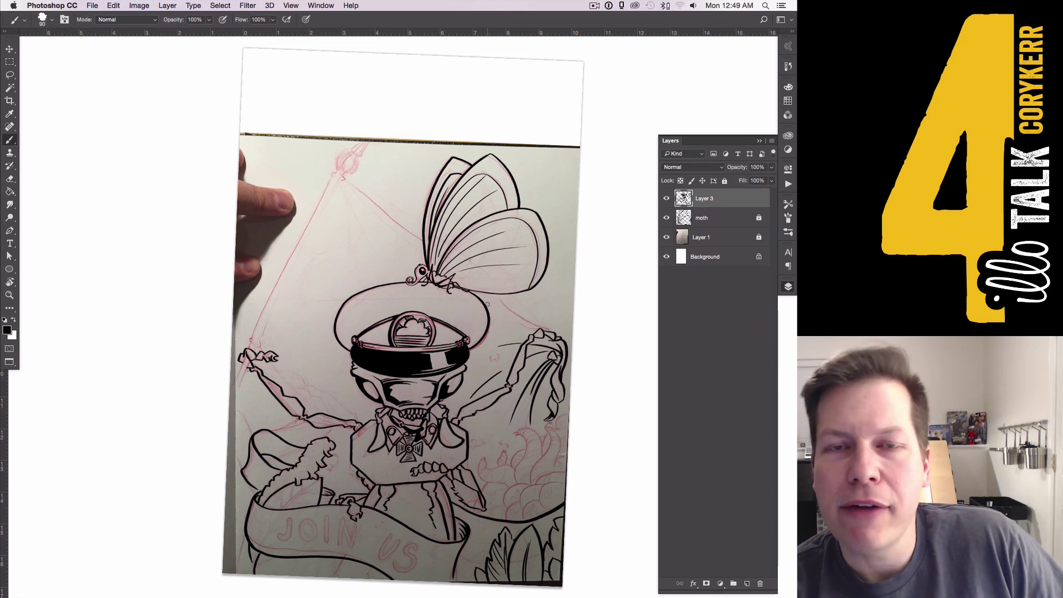
- Lasso around the moth's body and the lower part of its wings, and invert the selection to keep that area free of ink
key(r)
mouse_move(573, 418)
mouse_down()
mouse_move(593, 368)
mouse_move(553, 188)
mouse_move(487, 178)
mouse_up()
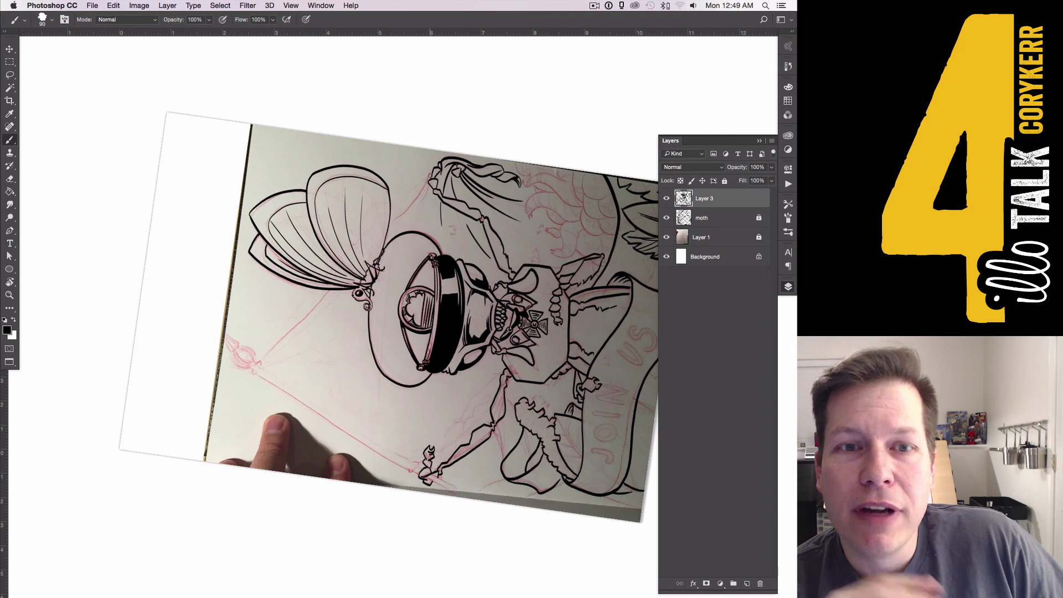
key(l)
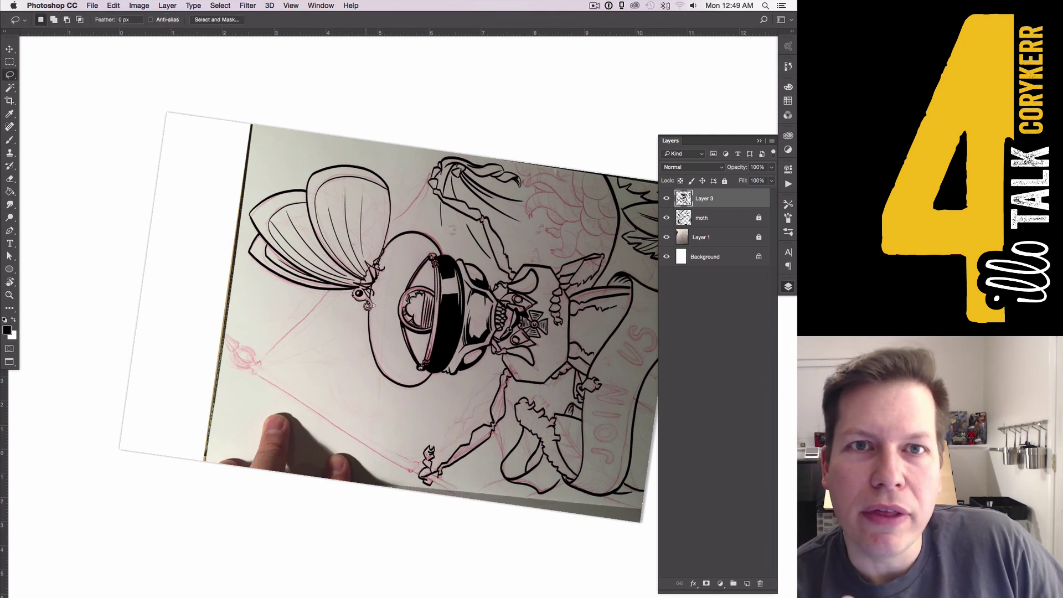
mouse_move(359, 303)
mouse_down()
mouse_move(335, 292)
mouse_move(321, 232)
mouse_move(394, 212)
mouse_move(401, 274)
mouse_up()
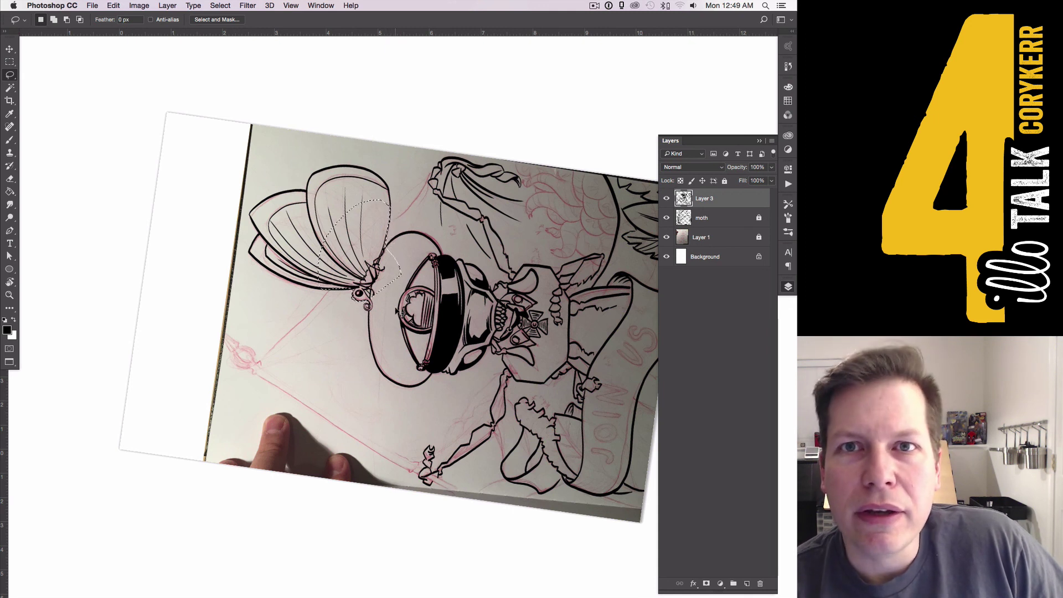
key(b)
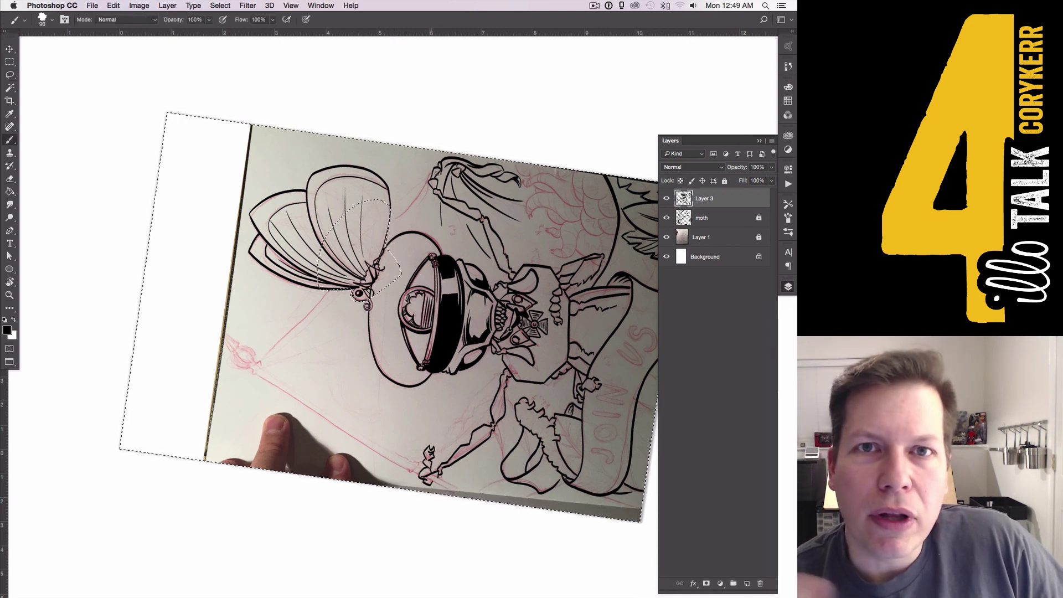
- Ink the cloth's upper edge from the raised claw behind the moth to the staff's tip, clear the selection, and add fold lines near the tip
drag(430, 185, 261, 357)
key(super+z)
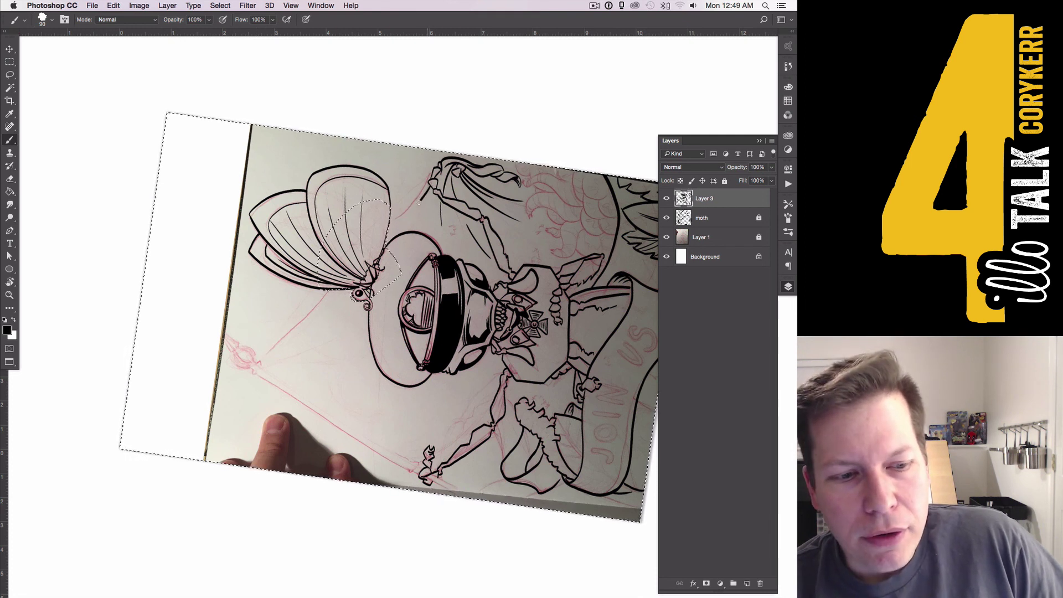
drag(336, 292, 257, 363)
key(super+d)
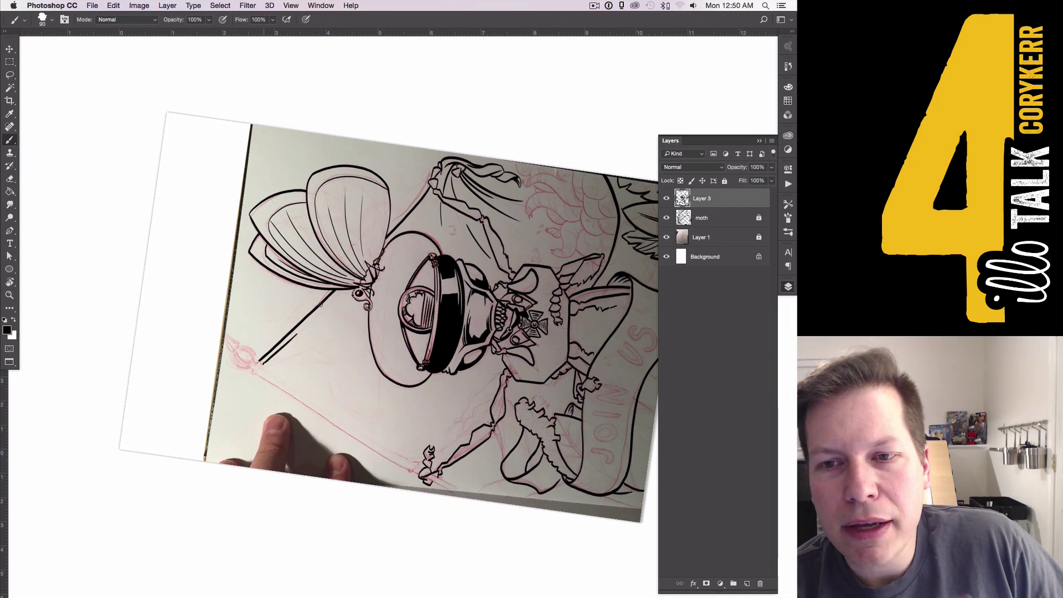
drag(264, 364, 330, 345)
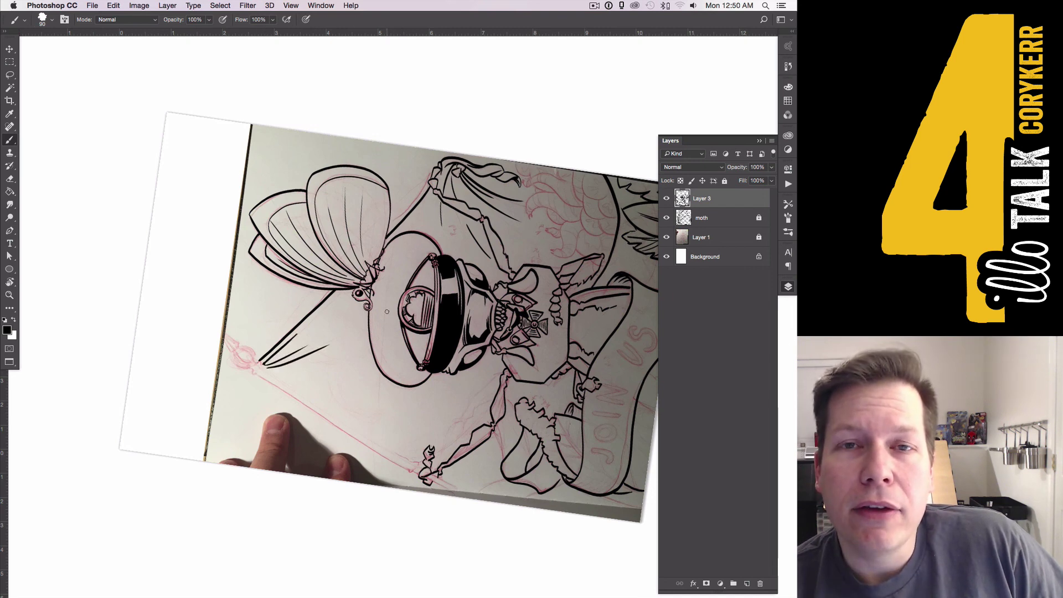
key(r)
mouse_move(505, 198)
mouse_down()
mouse_move(534, 294)
mouse_move(510, 342)
mouse_move(312, 300)
mouse_move(398, 353)
mouse_up()
key(space)
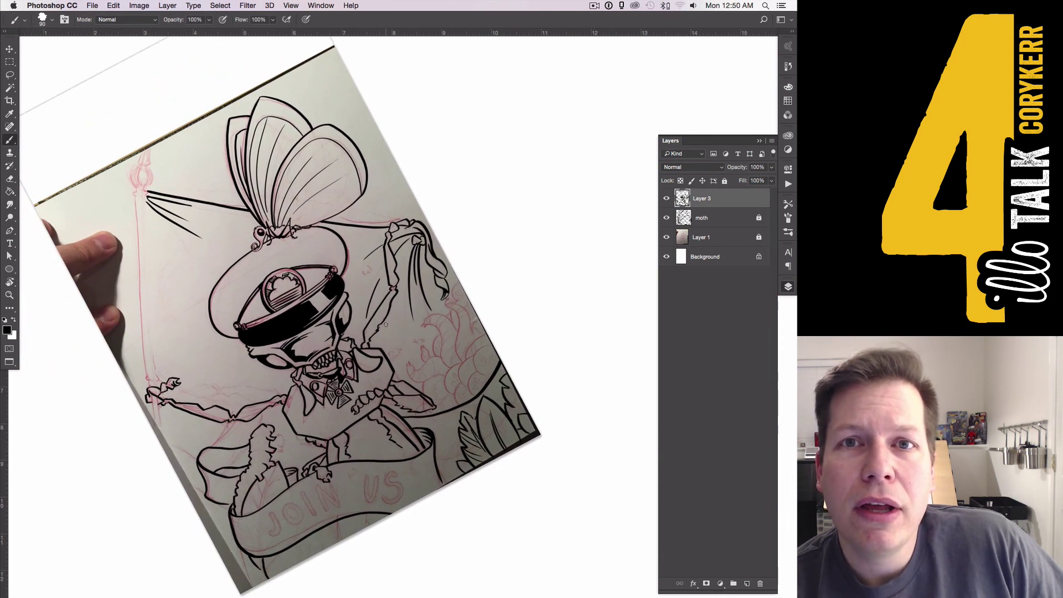